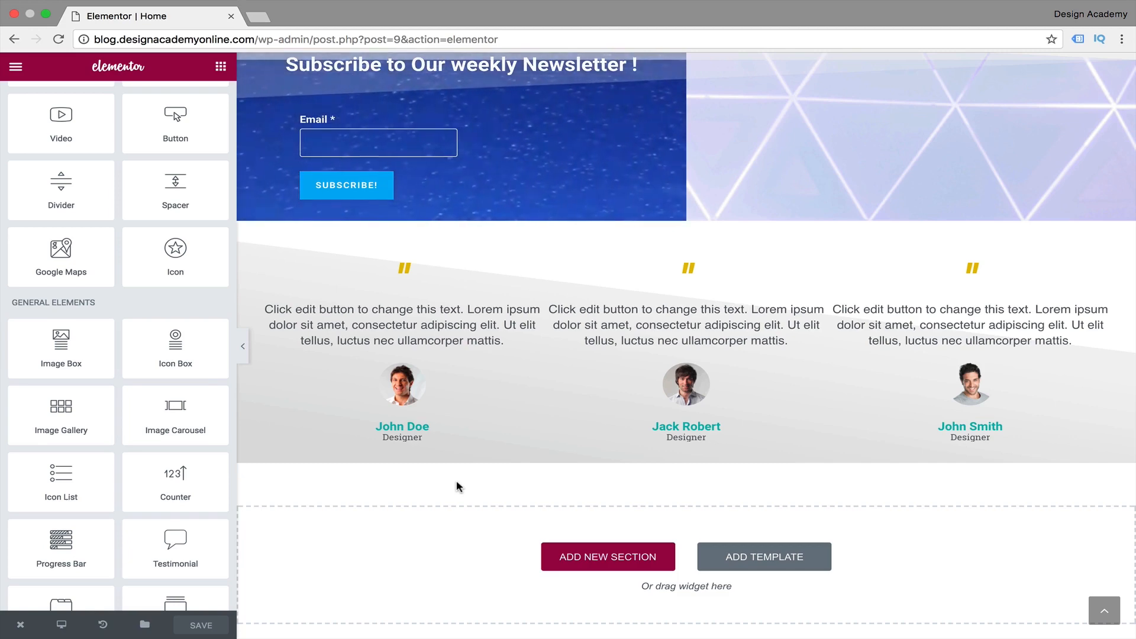
Add a single-column section below the testimonials and place a Heading widget in it.
{"action": "scroll", "coordinate": [456, 480], "scroll_direction": "down", "scroll_amount": 2}
{"action": "left_click", "coordinate": [591, 458]}
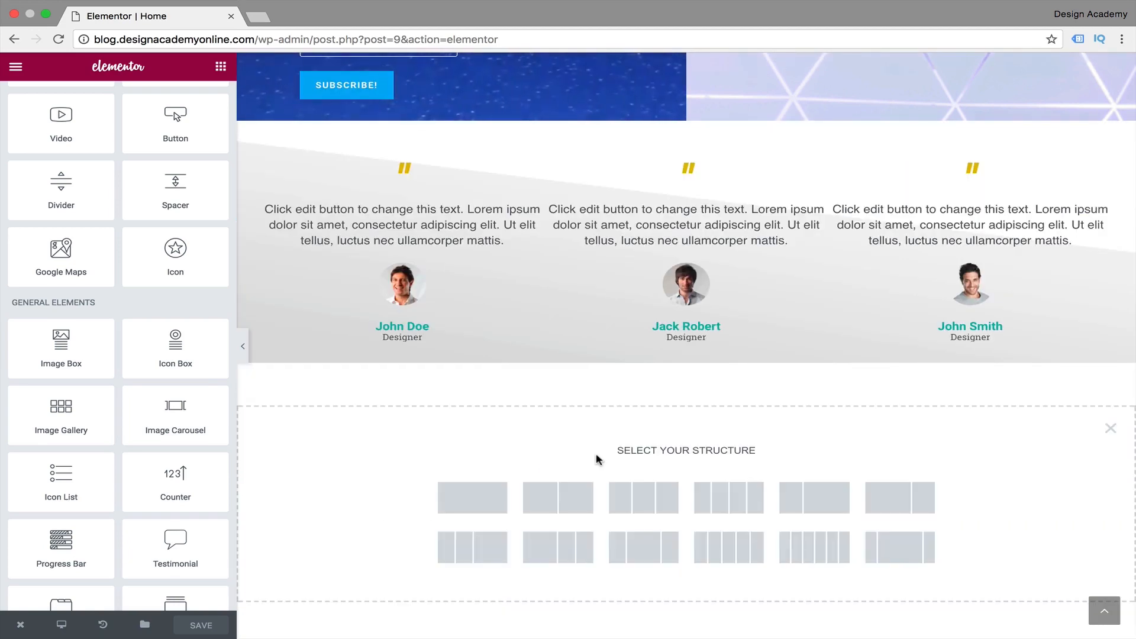
{"action": "scroll", "coordinate": [603, 410], "scroll_direction": "down", "scroll_amount": 1}
{"action": "left_click", "coordinate": [467, 441]}
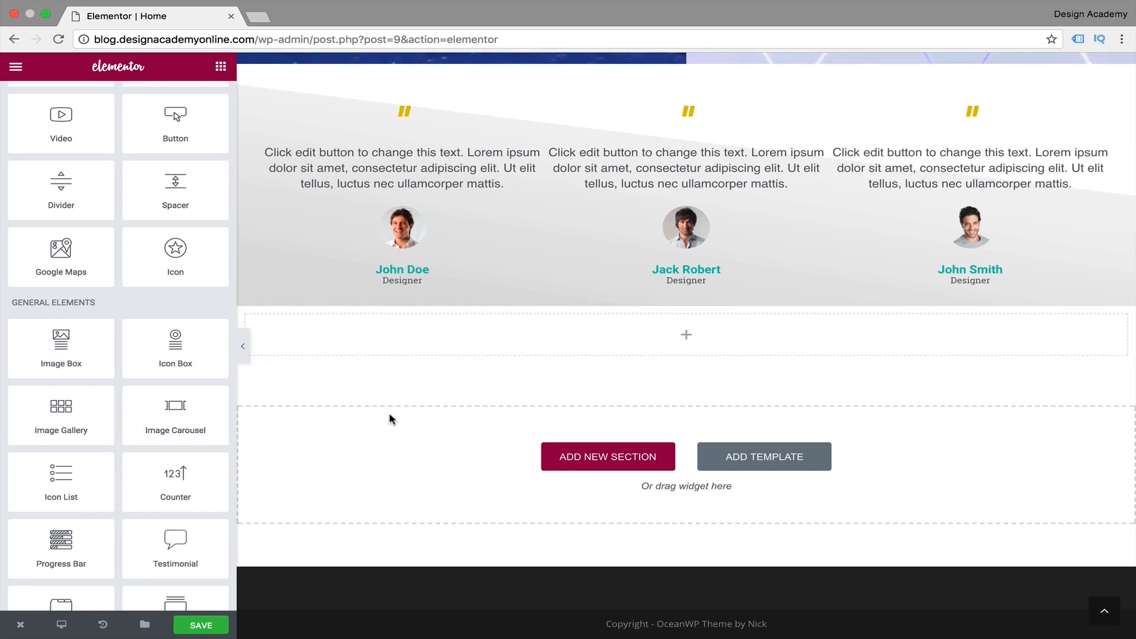
{"action": "scroll", "coordinate": [188, 118], "scroll_direction": "up", "scroll_amount": 5}
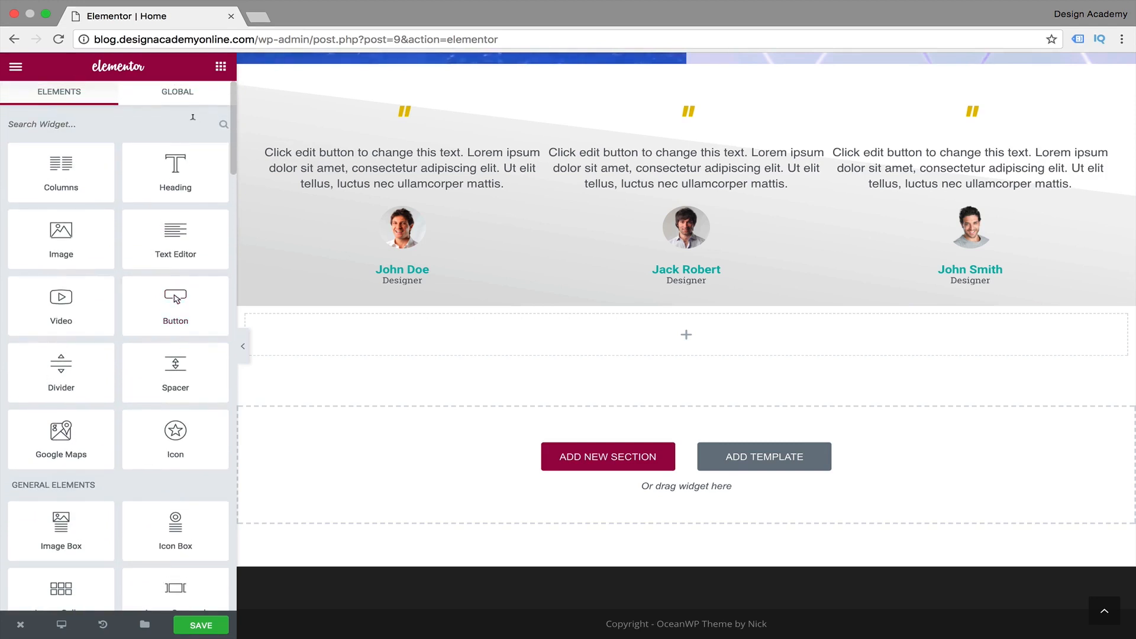
{"action": "left_click_drag", "start_coordinate": [169, 168], "coordinate": [686, 342]}
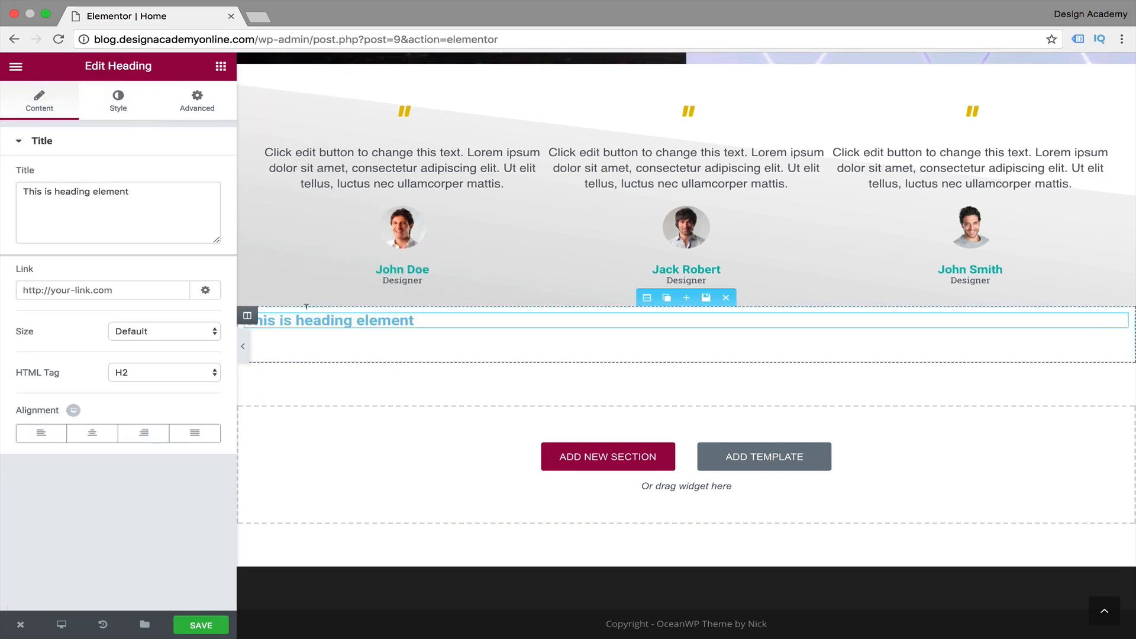
Add a Divider widget directly below the new heading.
{"action": "left_click", "coordinate": [221, 66]}
{"action": "scroll", "coordinate": [172, 432], "scroll_direction": "down", "scroll_amount": 2}
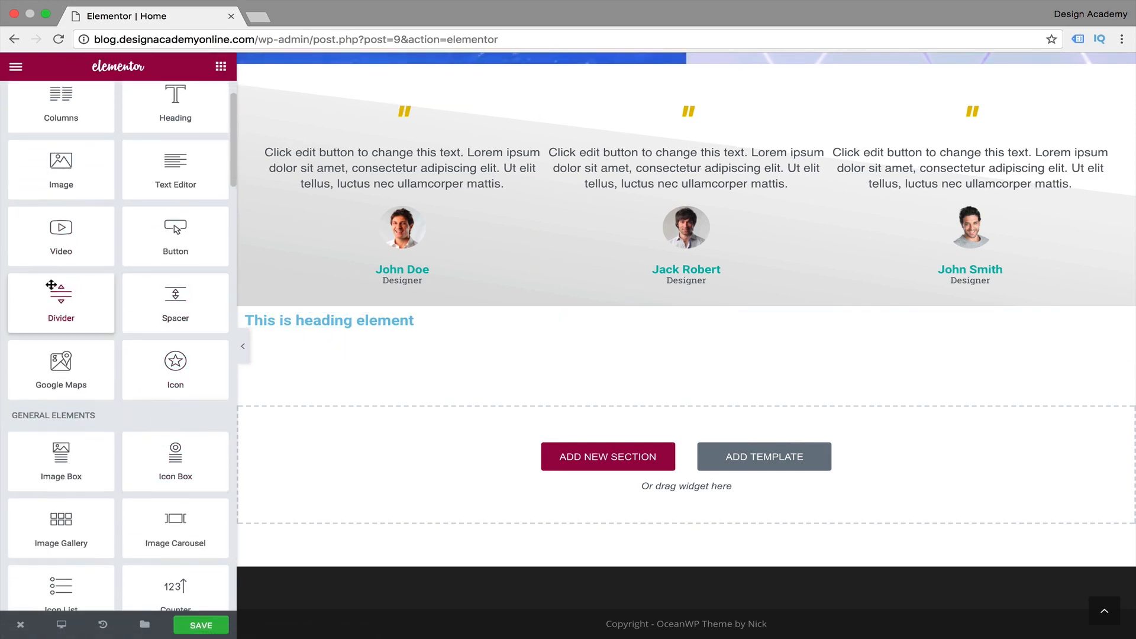
{"action": "left_click_drag", "start_coordinate": [58, 294], "coordinate": [465, 335]}
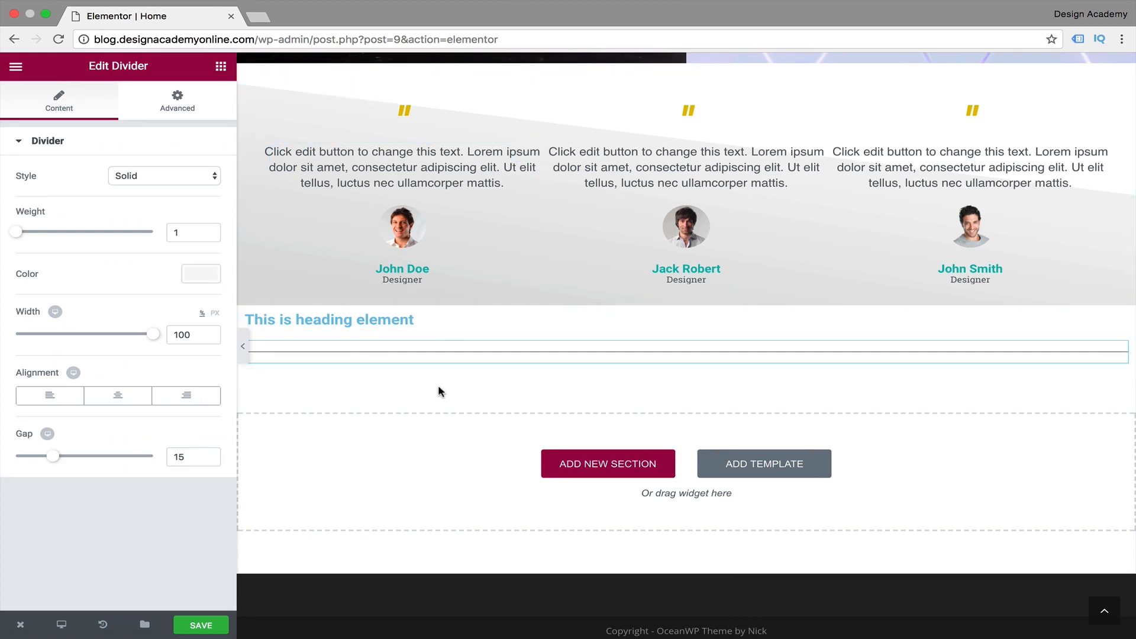
Set the divider's color to dark grey #54595f and its weight to 3.
{"action": "left_click", "coordinate": [199, 273]}
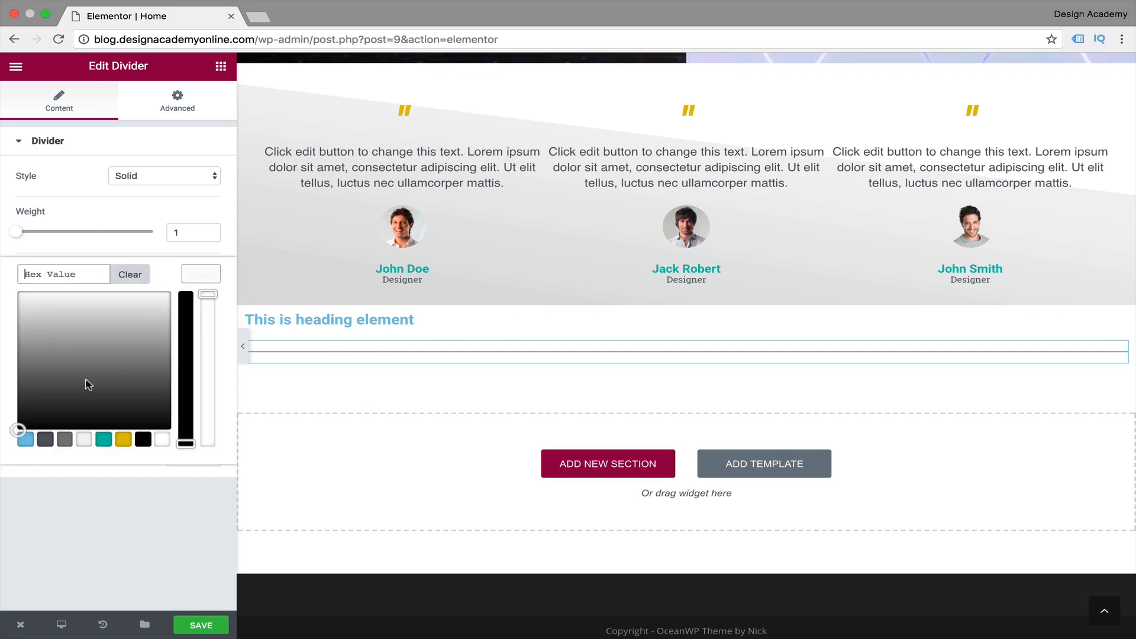
{"action": "left_click", "coordinate": [46, 440]}
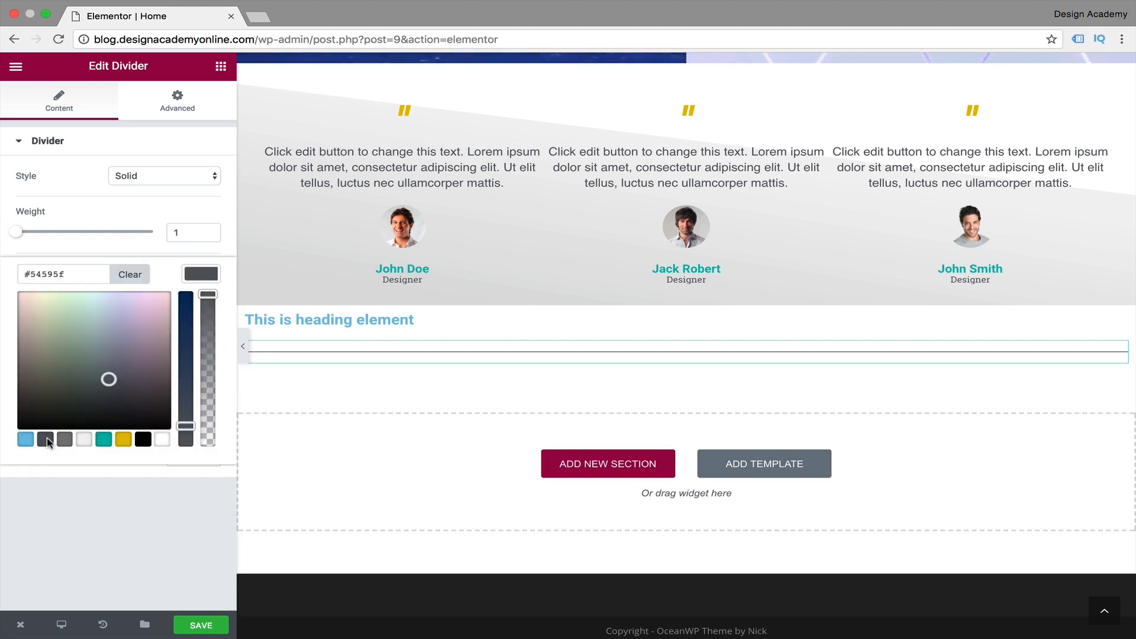
{"action": "left_click", "coordinate": [198, 276]}
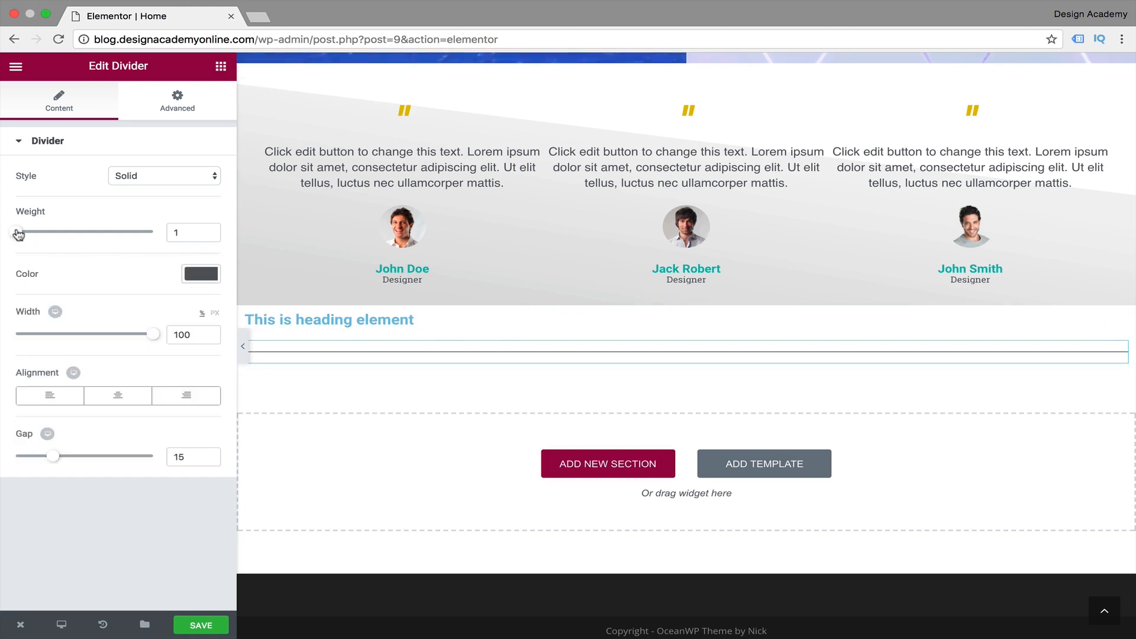
{"action": "mouse_move", "coordinate": [26, 235]}
{"action": "left_mouse_down"}
{"action": "mouse_move", "coordinate": [84, 232]}
{"action": "mouse_move", "coordinate": [48, 238]}
{"action": "left_mouse_up"}
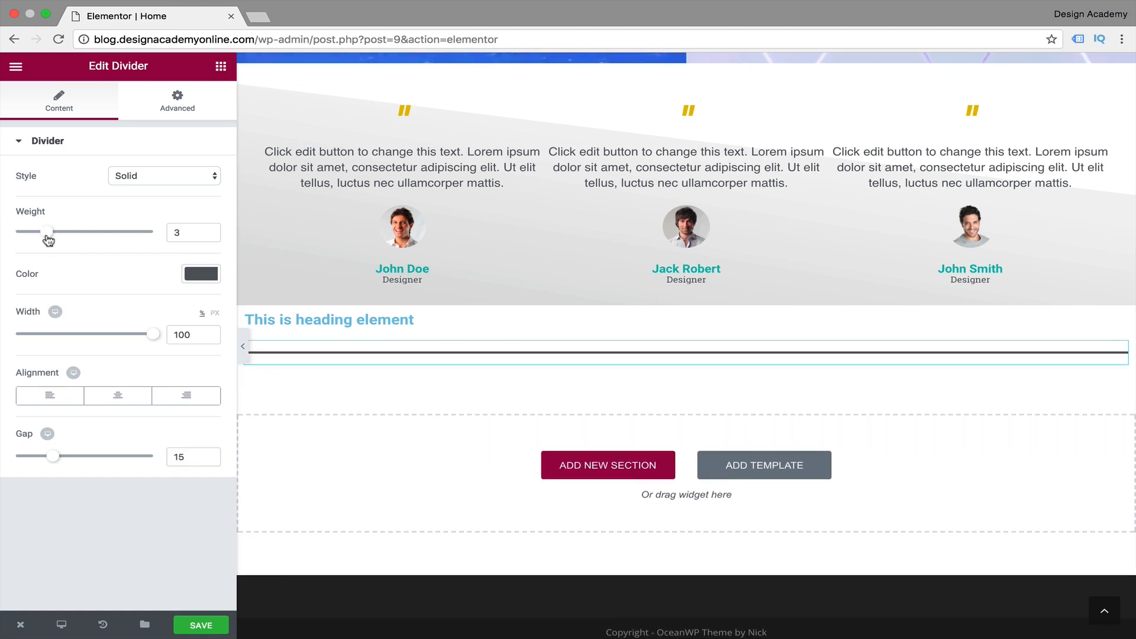
Set the divider's width to 39 percent and center it.
{"action": "left_click_drag", "start_coordinate": [156, 337], "coordinate": [65, 342]}
{"action": "left_click", "coordinate": [187, 396]}
{"action": "left_click", "coordinate": [120, 396]}
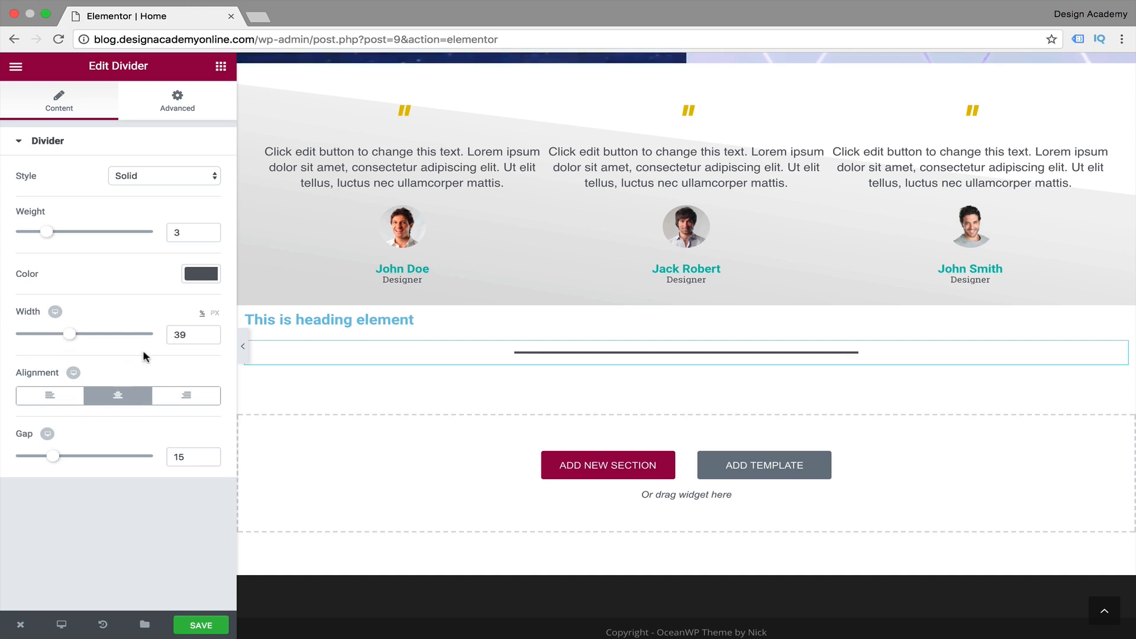
Change the divider's color to white #ffffff and set its weight to 1.
{"action": "left_click", "coordinate": [201, 274]}
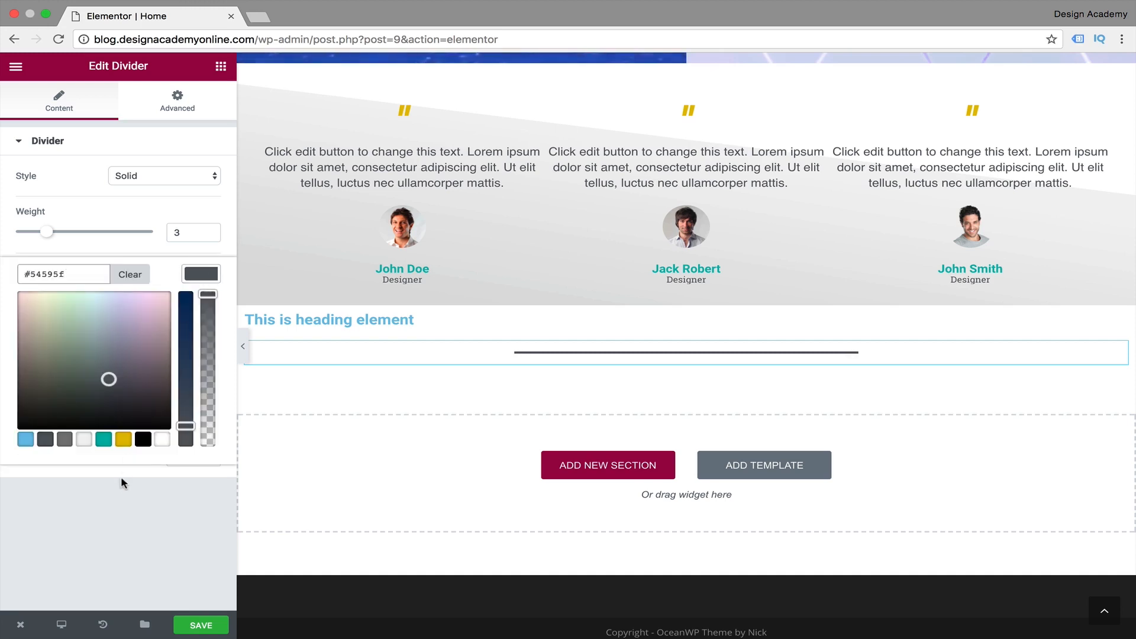
{"action": "left_click", "coordinate": [163, 442]}
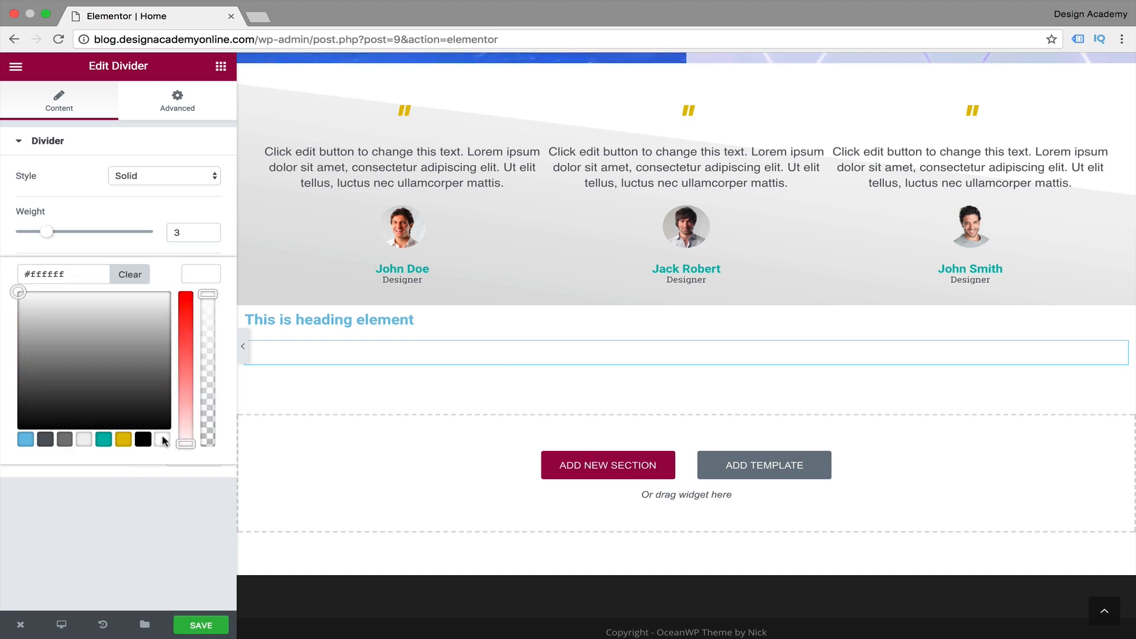
{"action": "left_click", "coordinate": [198, 275]}
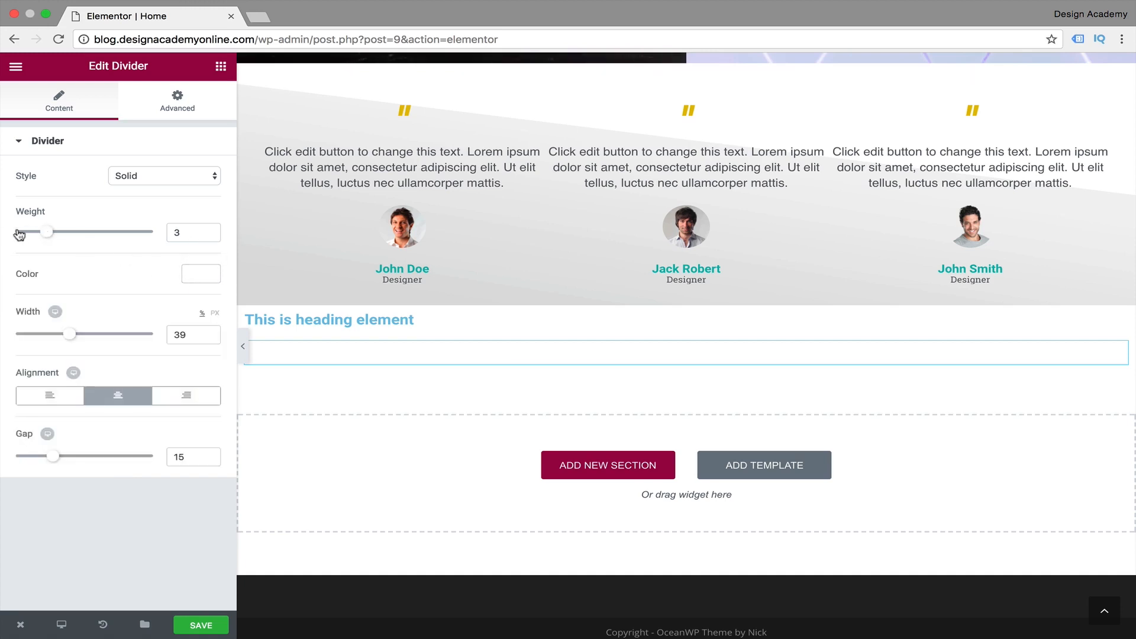
{"action": "left_click_drag", "start_coordinate": [19, 235], "coordinate": [3, 238]}
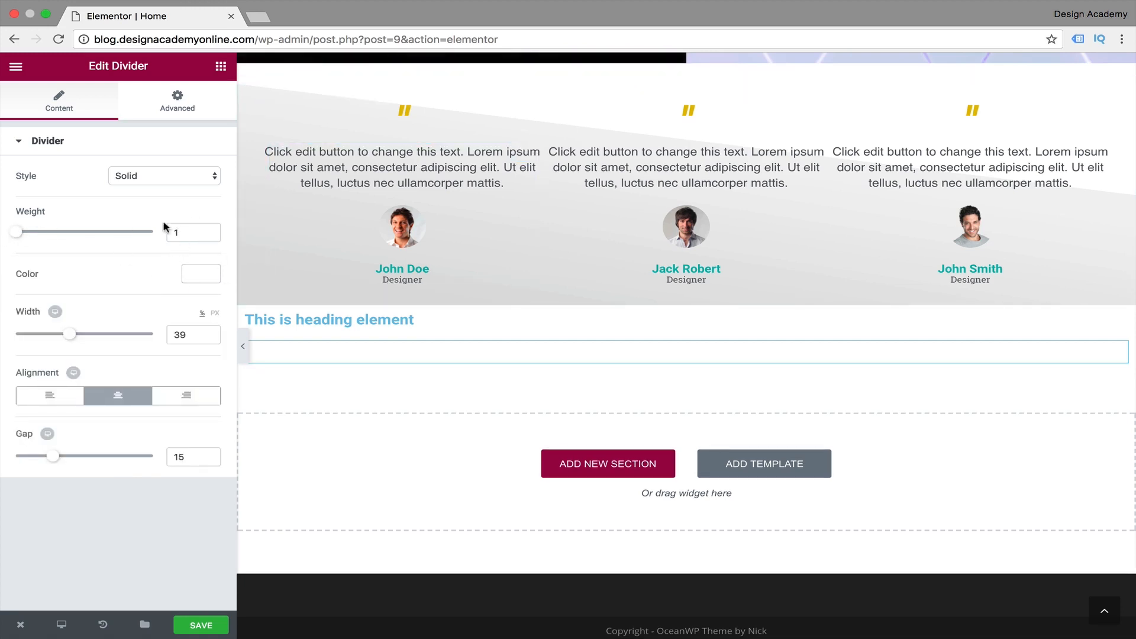
Add a Spacer widget below the divider and set its space to 81.
{"action": "left_click", "coordinate": [221, 67]}
{"action": "left_click_drag", "start_coordinate": [175, 362], "coordinate": [643, 365]}
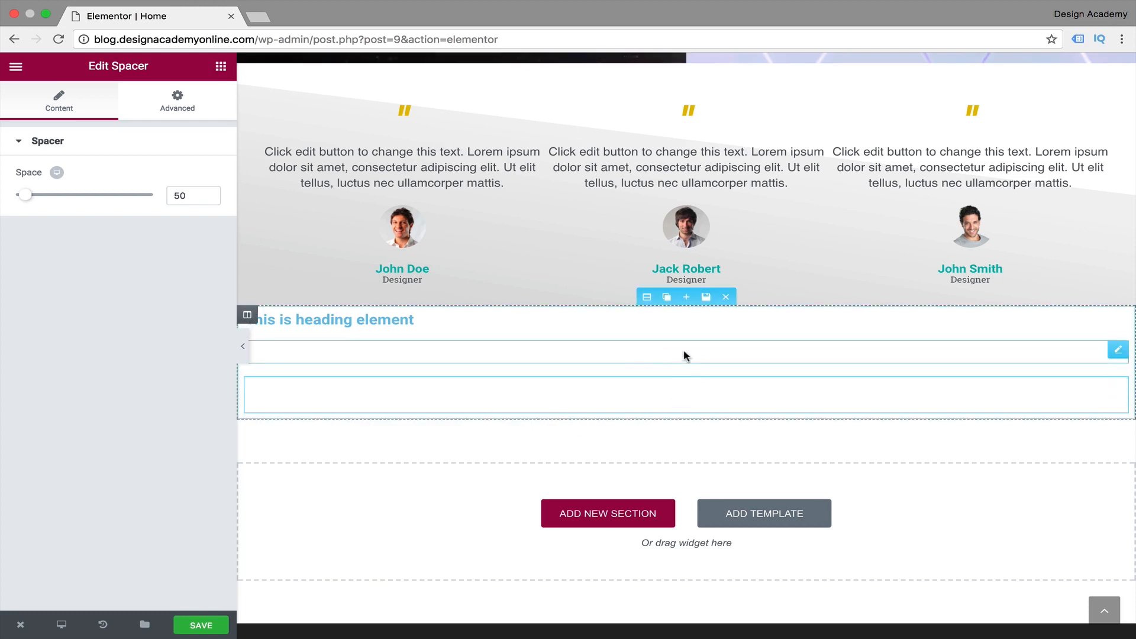
{"action": "mouse_move", "coordinate": [28, 200]}
{"action": "left_mouse_down"}
{"action": "mouse_move", "coordinate": [59, 199]}
{"action": "mouse_move", "coordinate": [31, 202]}
{"action": "left_mouse_up"}
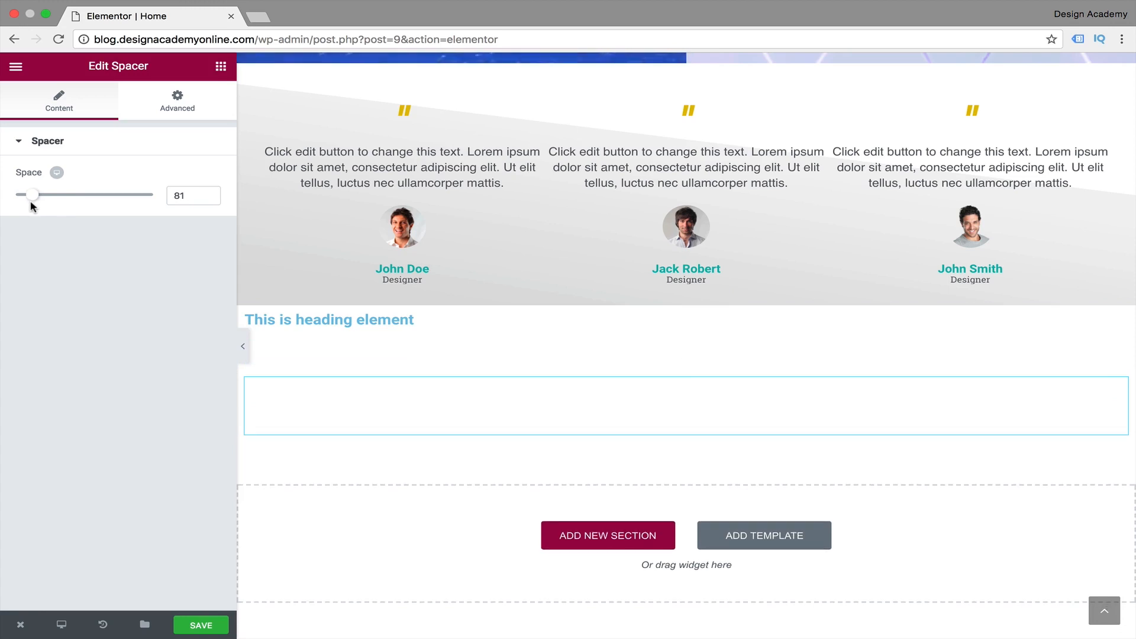
{"action": "left_click", "coordinate": [647, 297]}
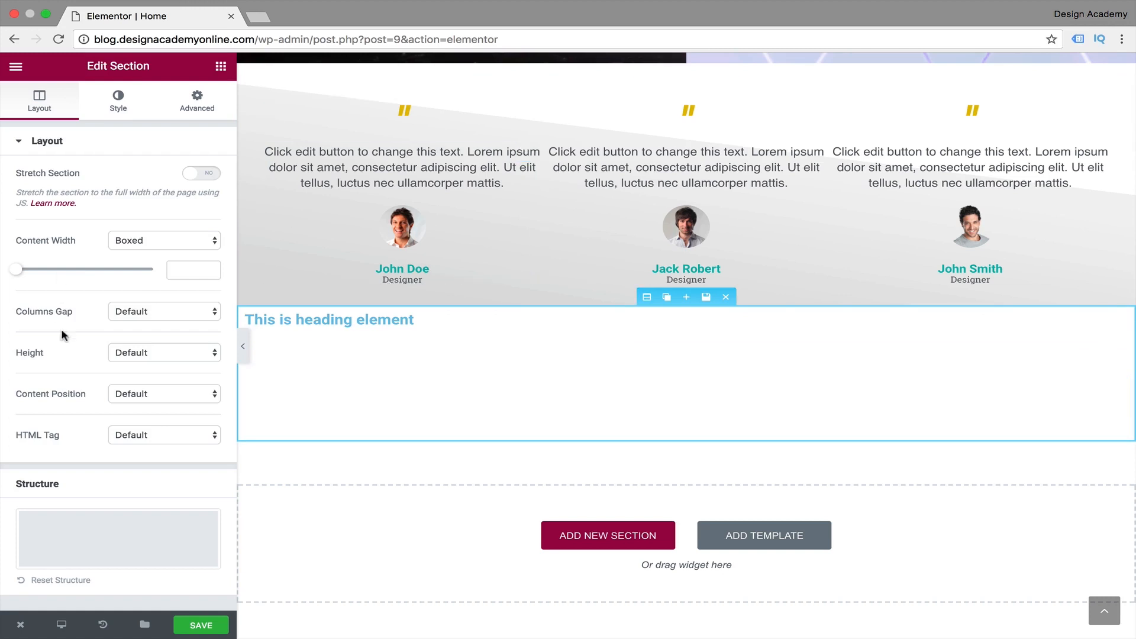
{"action": "left_click", "coordinate": [214, 352]}
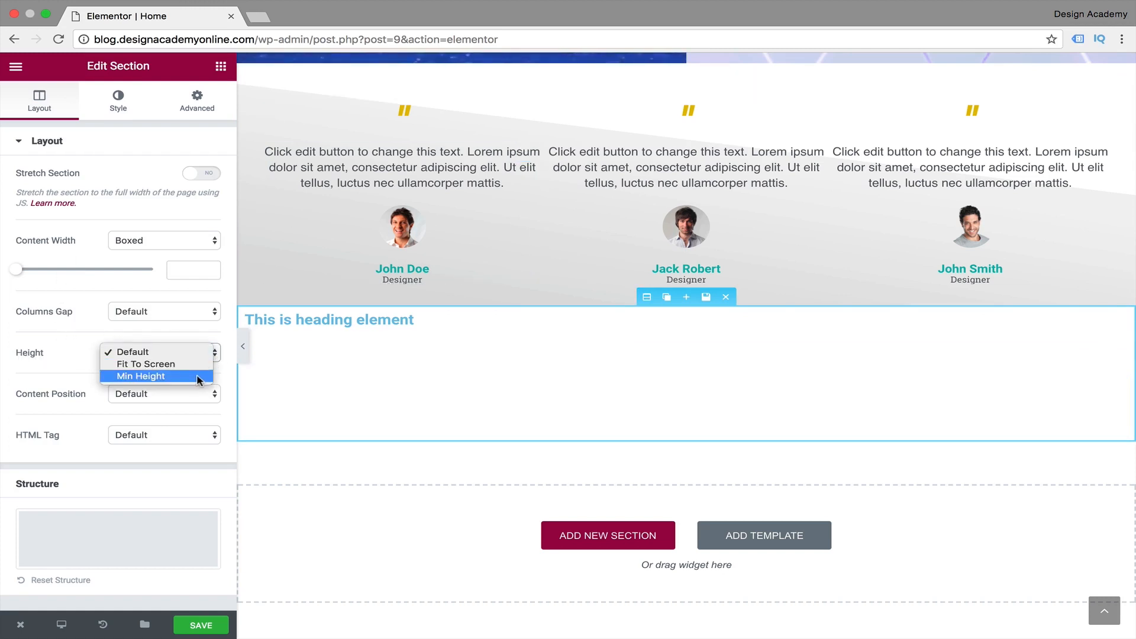
{"action": "left_click", "coordinate": [77, 363]}
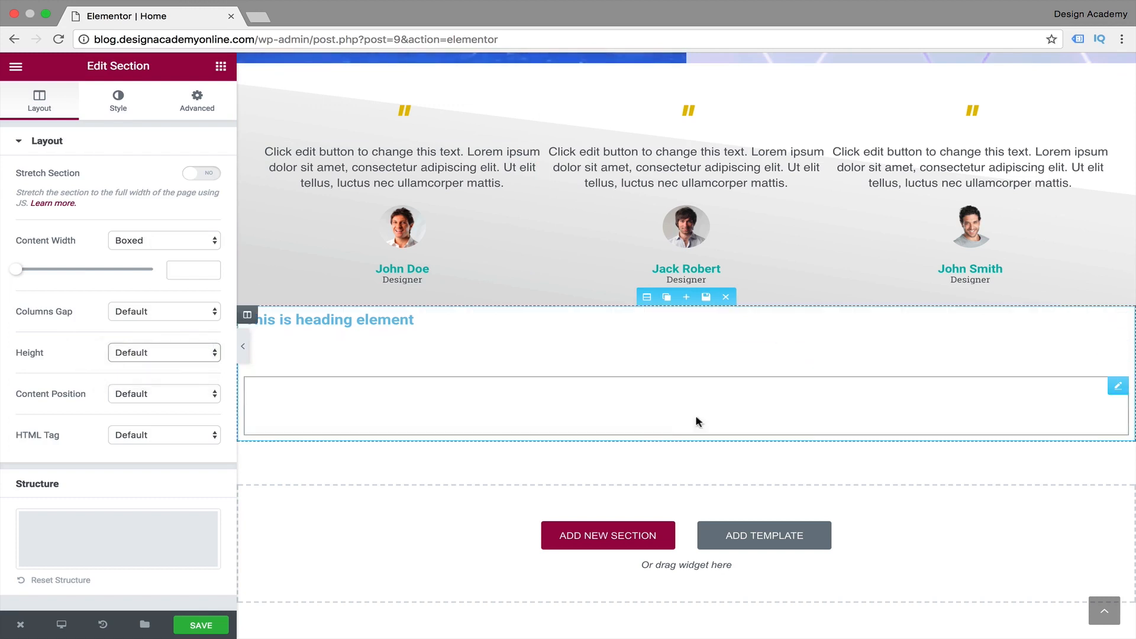
Delete the spacer below the divider.
{"action": "left_click", "coordinate": [655, 408]}
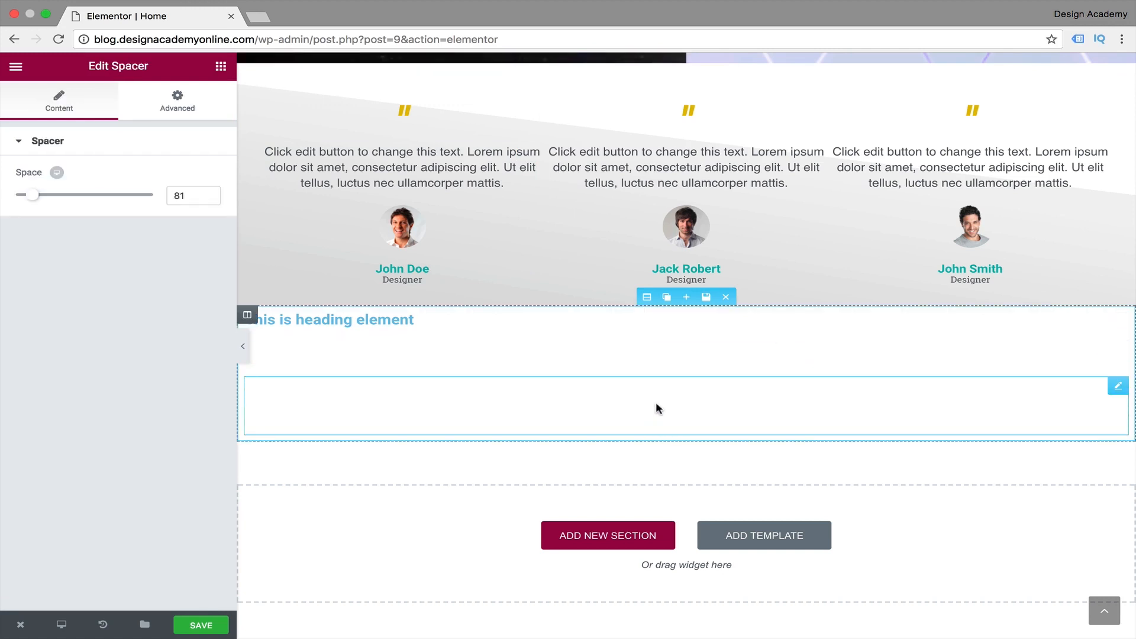
{"action": "mouse_move", "coordinate": [1115, 387]}
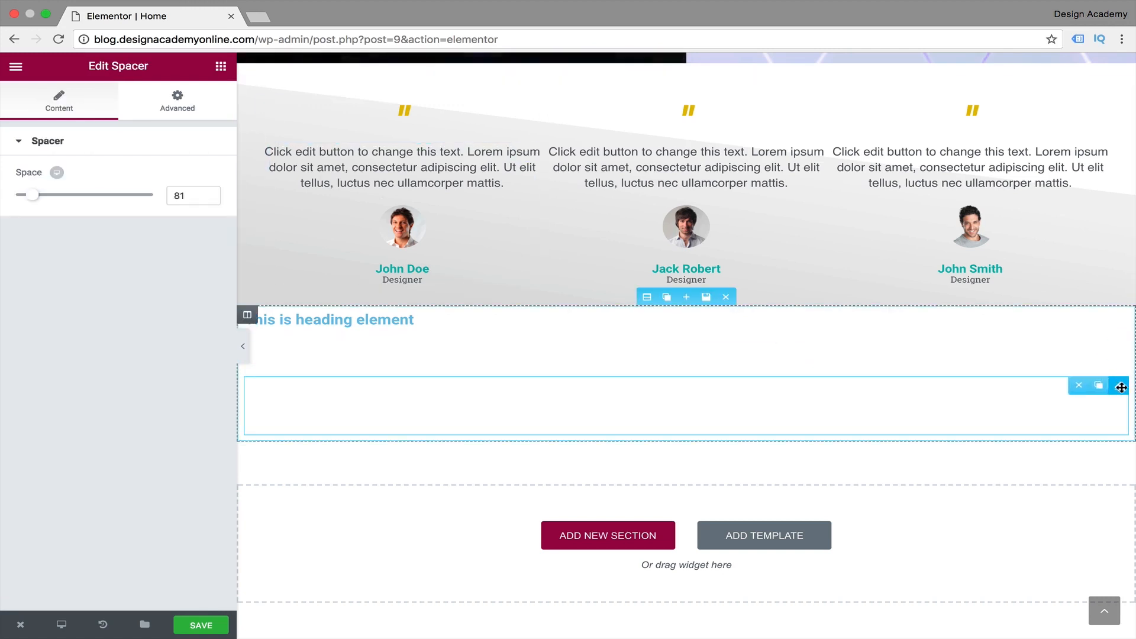
{"action": "left_click", "coordinate": [1078, 386]}
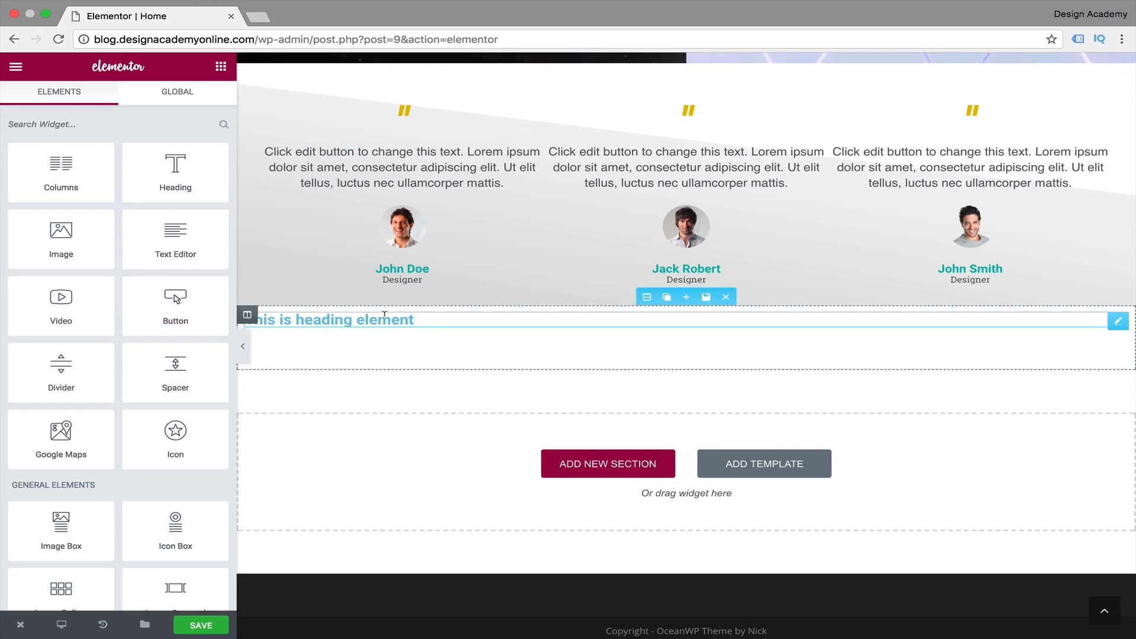
Add another single-column section below the heading's section and place an Image Carousel widget in it.
{"action": "left_click", "coordinate": [625, 470]}
{"action": "scroll", "coordinate": [434, 389], "scroll_direction": "down", "scroll_amount": 2}
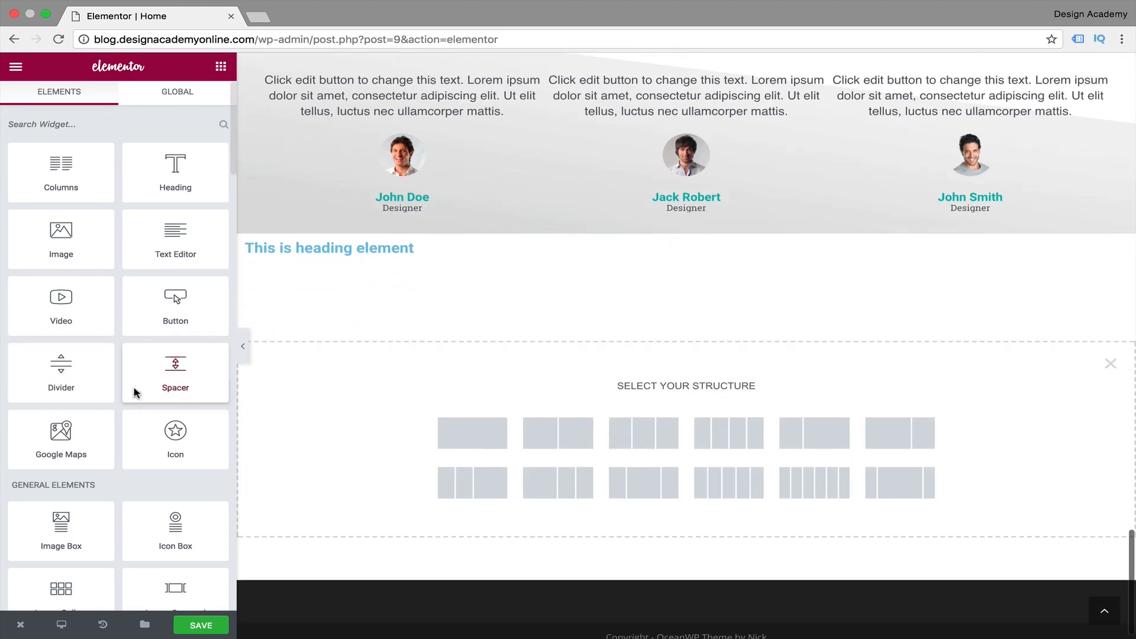
{"action": "scroll", "coordinate": [159, 473], "scroll_direction": "down", "scroll_amount": 4}
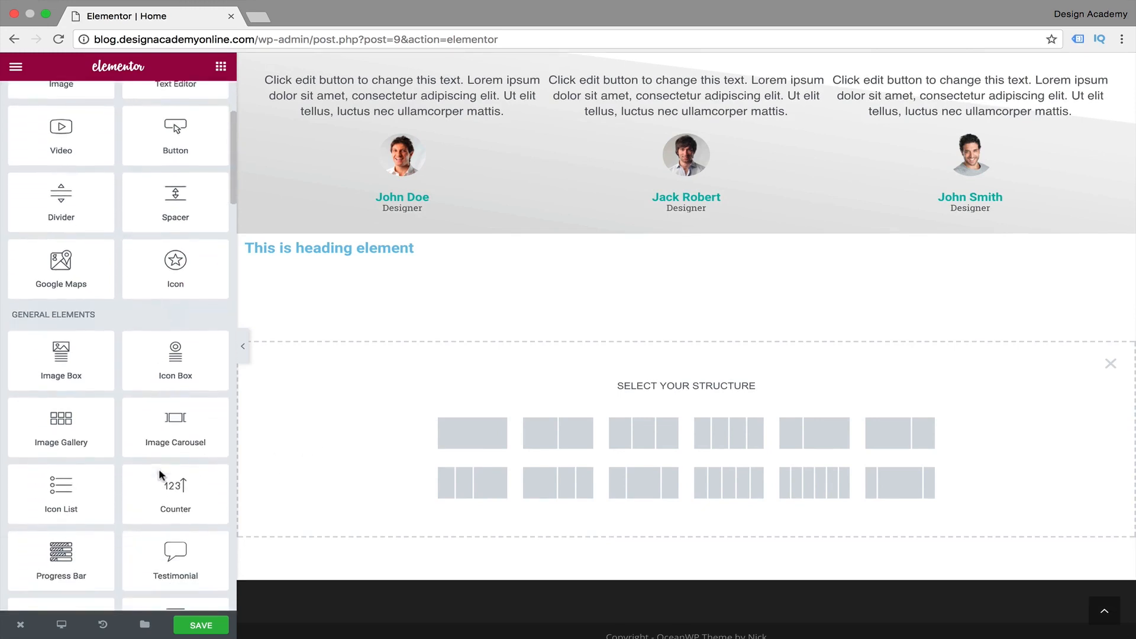
{"action": "left_click", "coordinate": [471, 438]}
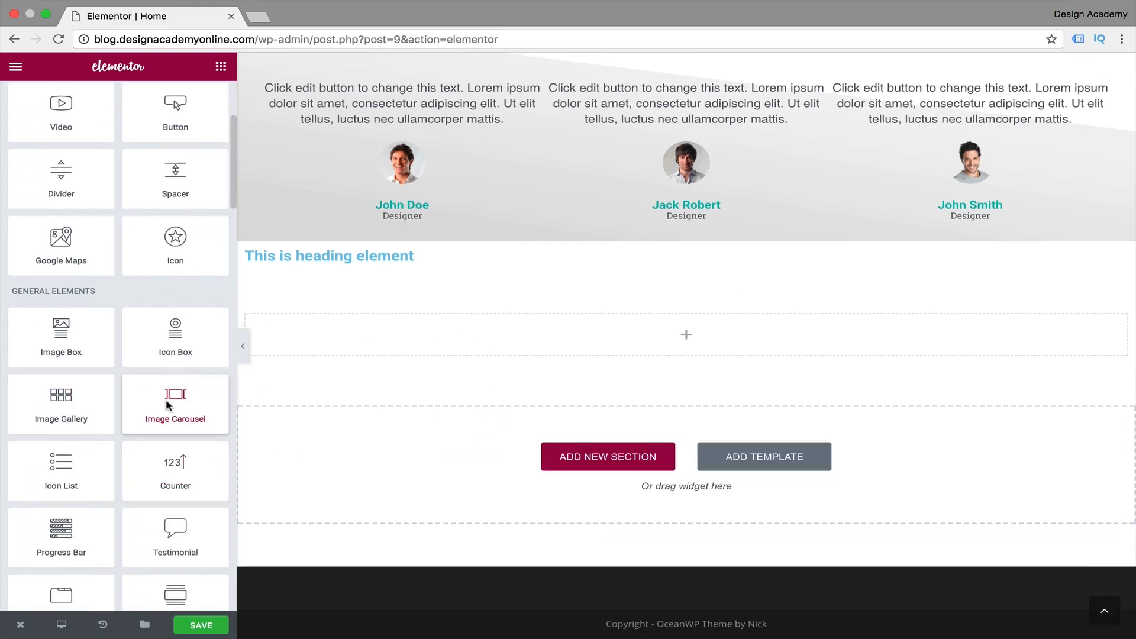
{"action": "left_click_drag", "start_coordinate": [256, 385], "coordinate": [686, 343]}
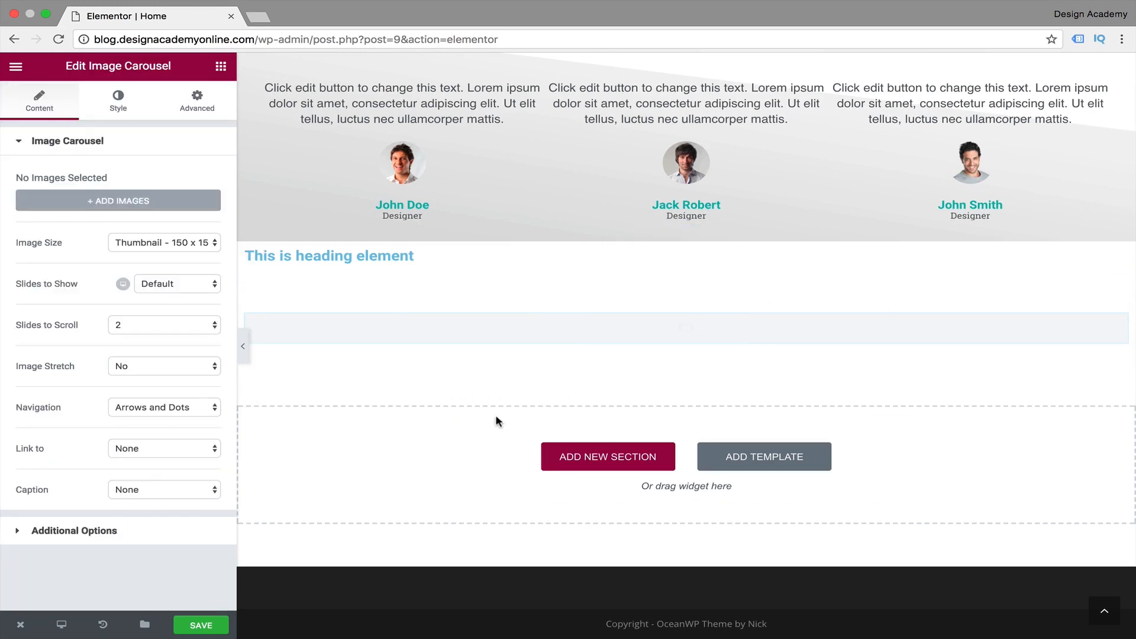
Replace the placeholder heading text with "Our Partners".
{"action": "left_click", "coordinate": [363, 254]}
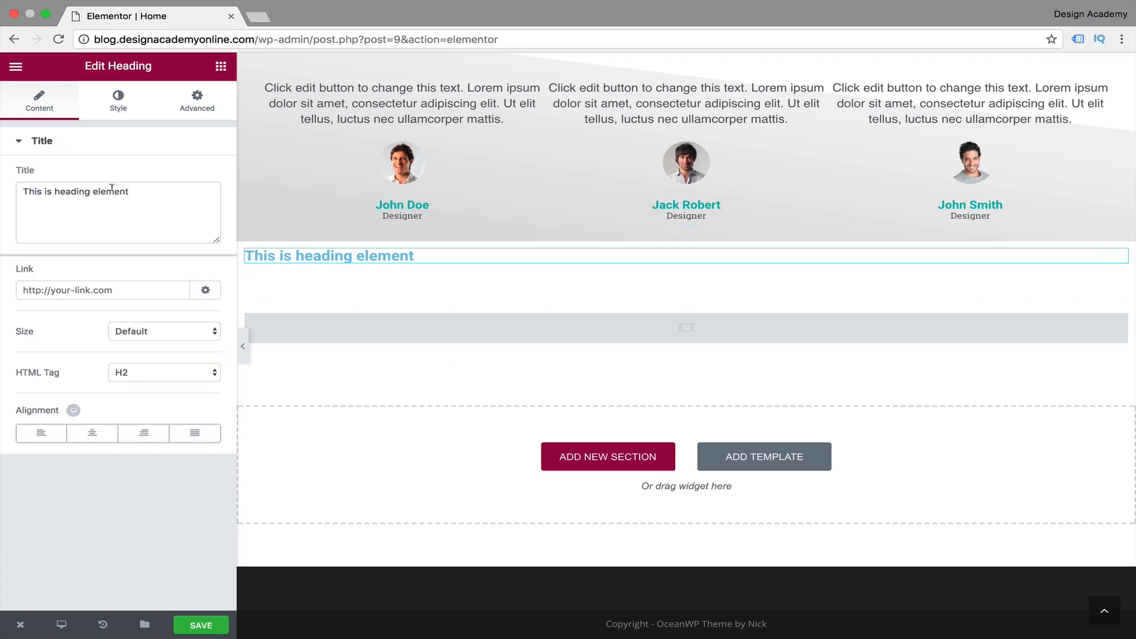
{"action": "left_click_drag", "start_coordinate": [133, 190], "coordinate": [1, 188]}
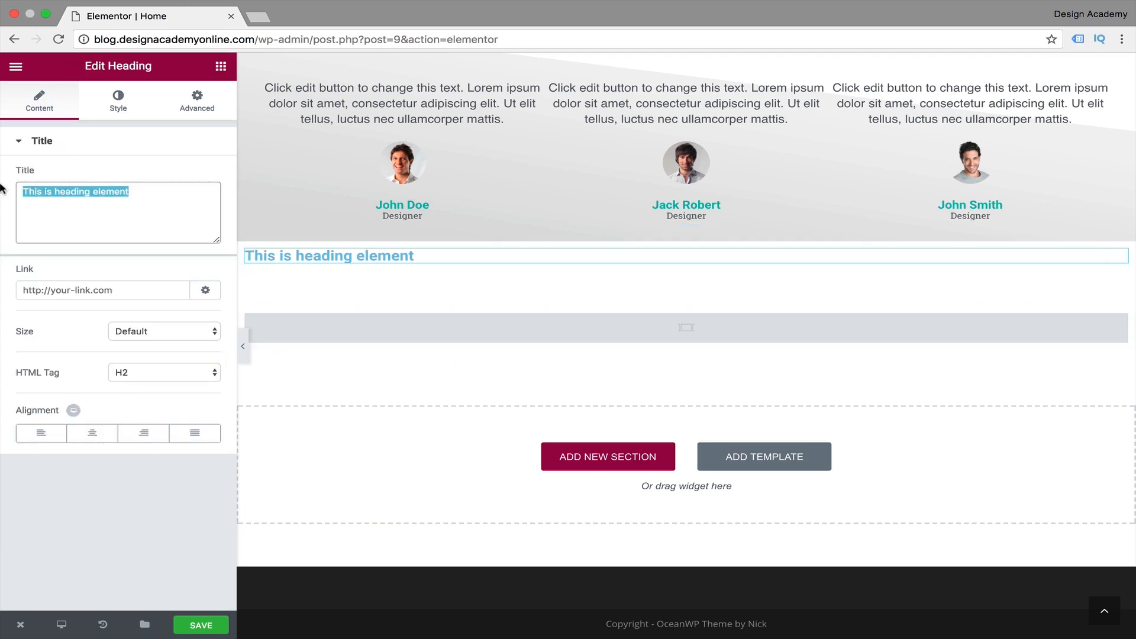
{"action": "type", "text": "Our Partners"}
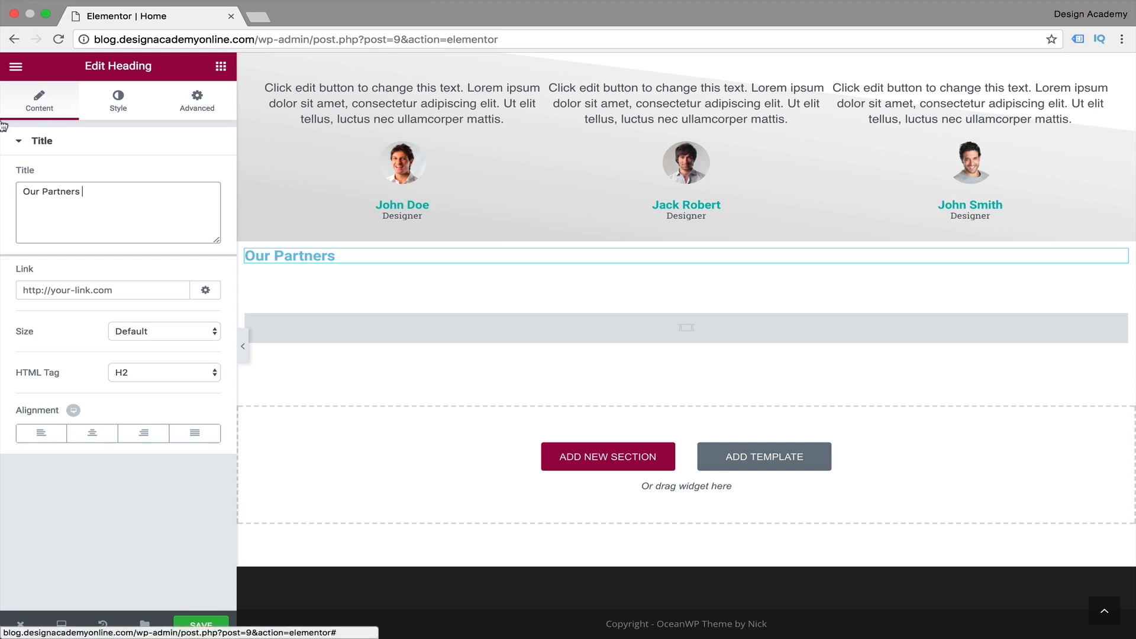
Set the "Our Partners" heading's text color to teal #10b5ac and center the heading.
{"action": "left_click", "coordinate": [141, 106]}
{"action": "left_click", "coordinate": [206, 177]}
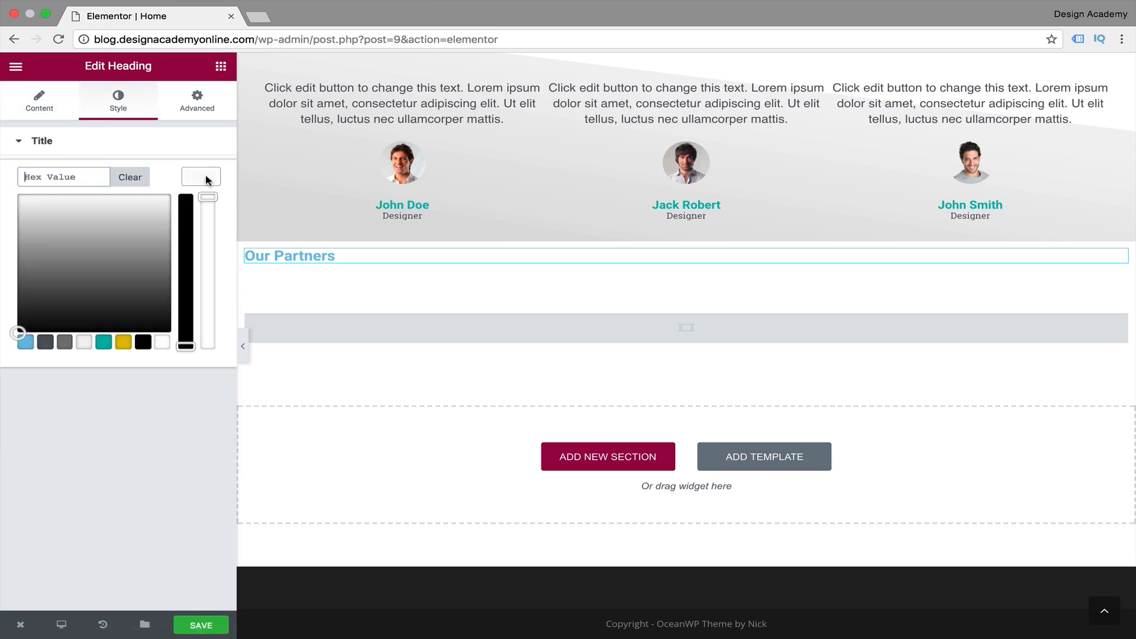
{"action": "left_click", "coordinate": [103, 343]}
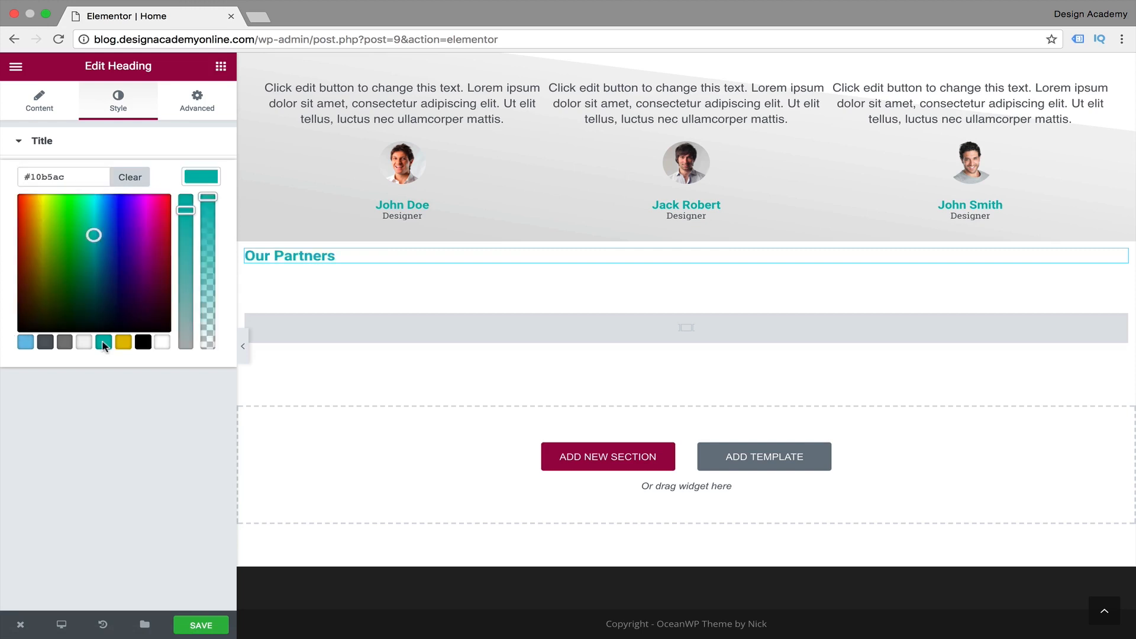
{"action": "left_click", "coordinate": [64, 104]}
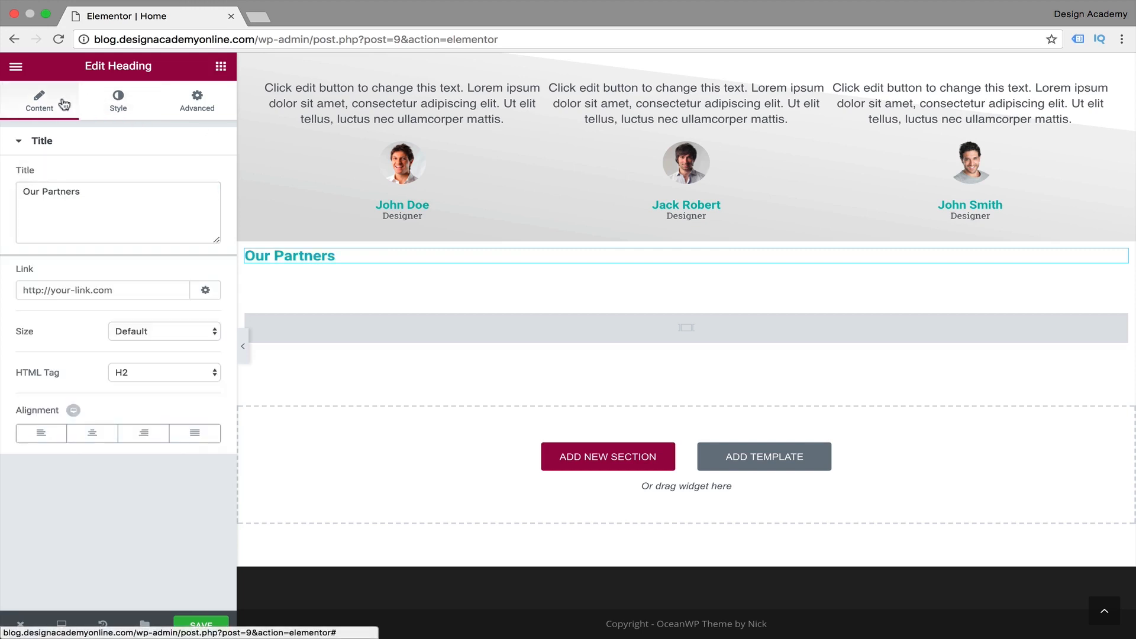
{"action": "left_click", "coordinate": [92, 432]}
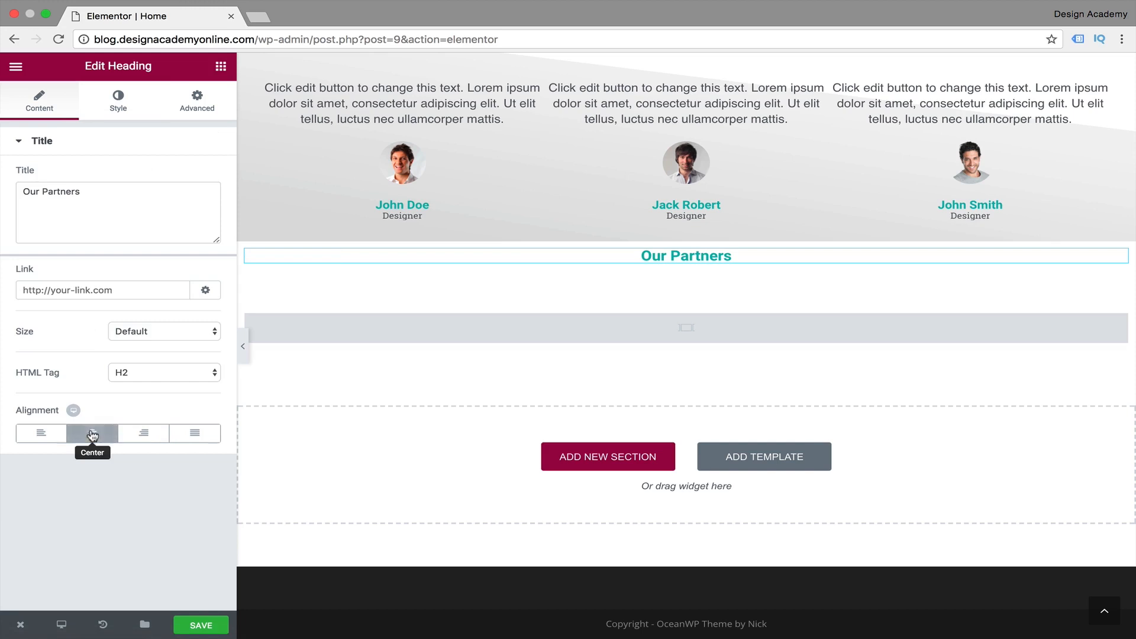
Turn on custom typography for the "Our Partners" heading.
{"action": "left_click", "coordinate": [123, 112]}
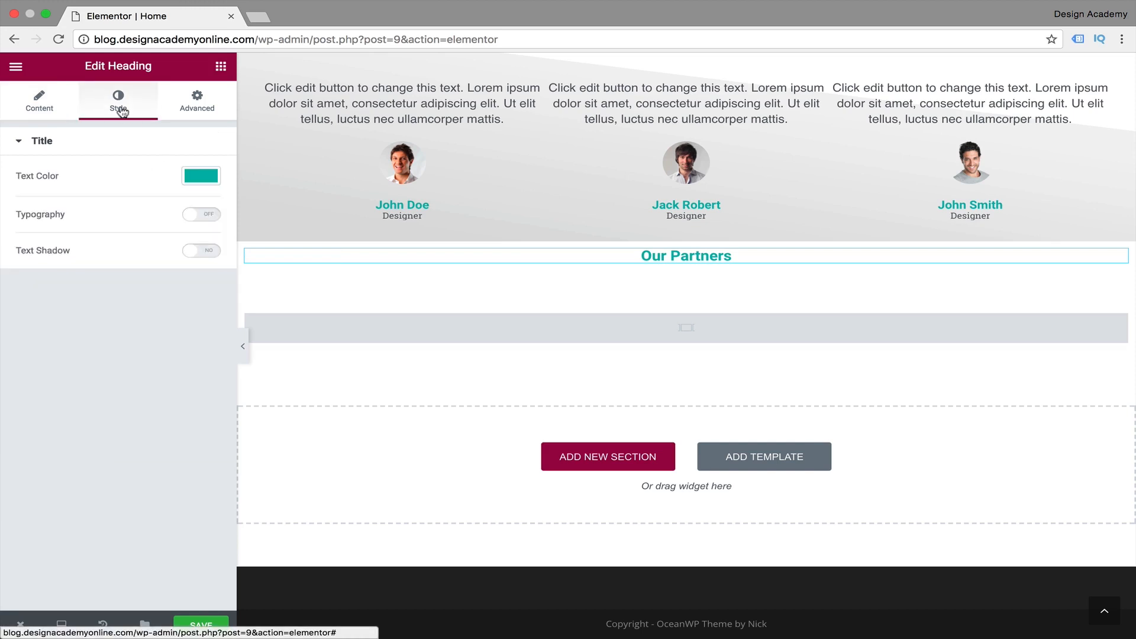
{"action": "scroll", "coordinate": [362, 255], "scroll_direction": "up", "scroll_amount": 5}
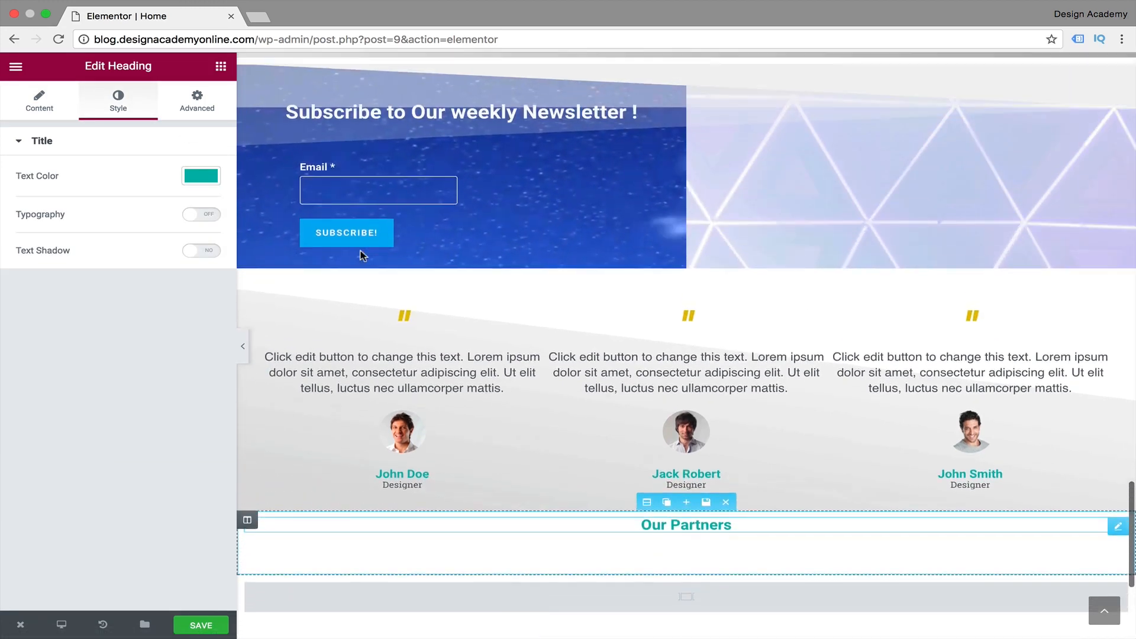
{"action": "scroll", "coordinate": [361, 254], "scroll_direction": "up", "scroll_amount": 10}
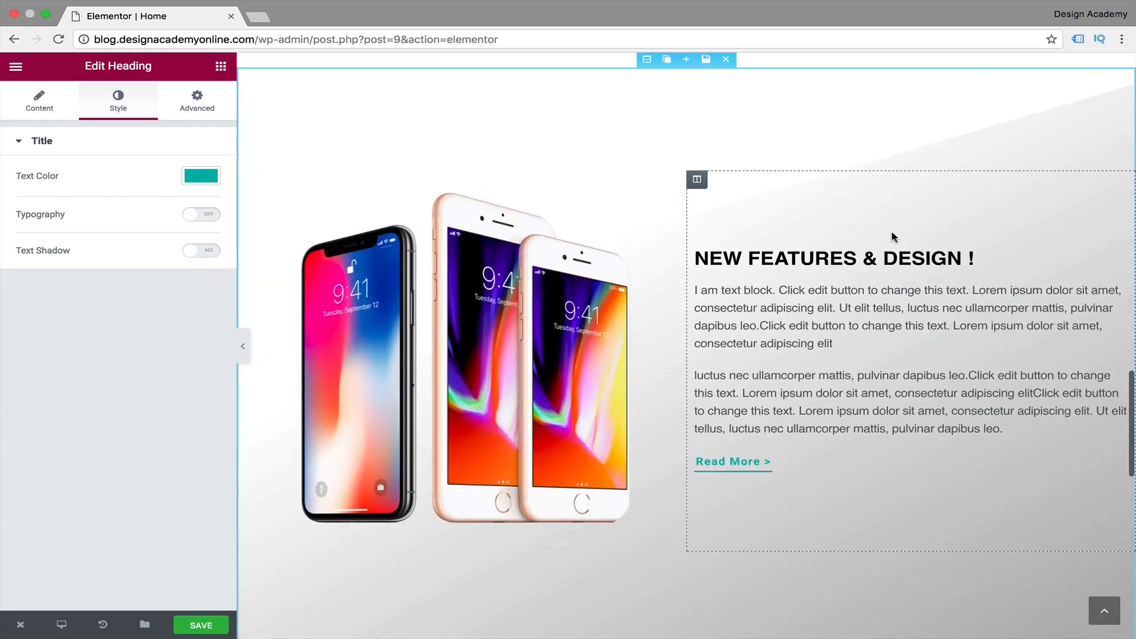
{"action": "scroll", "coordinate": [668, 429], "scroll_direction": "down", "scroll_amount": 15}
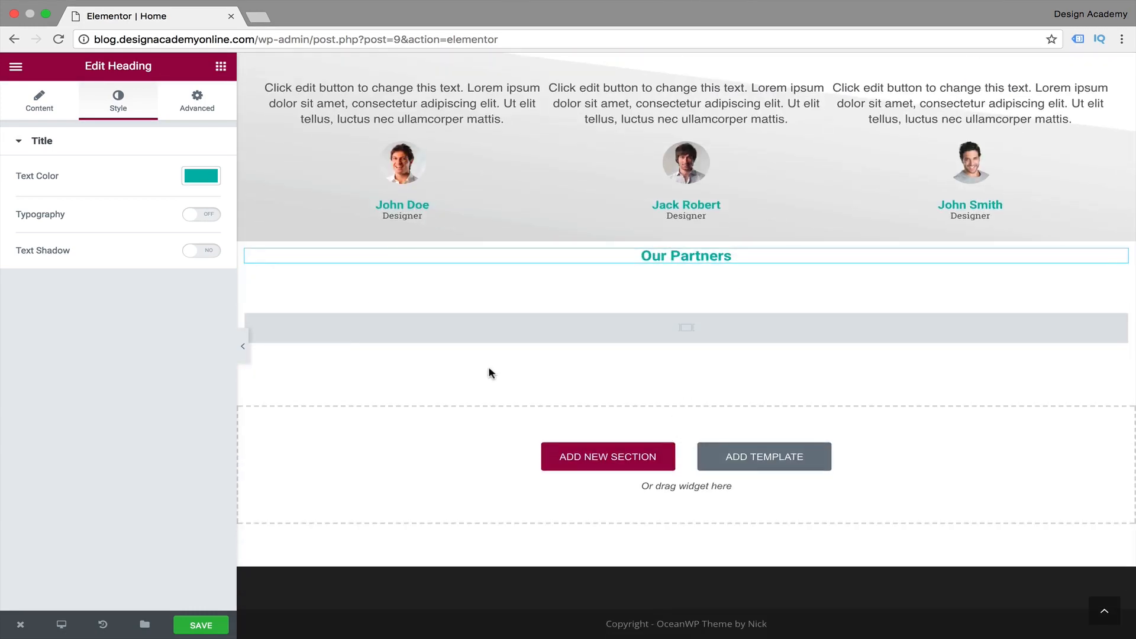
{"action": "left_click", "coordinate": [198, 216]}
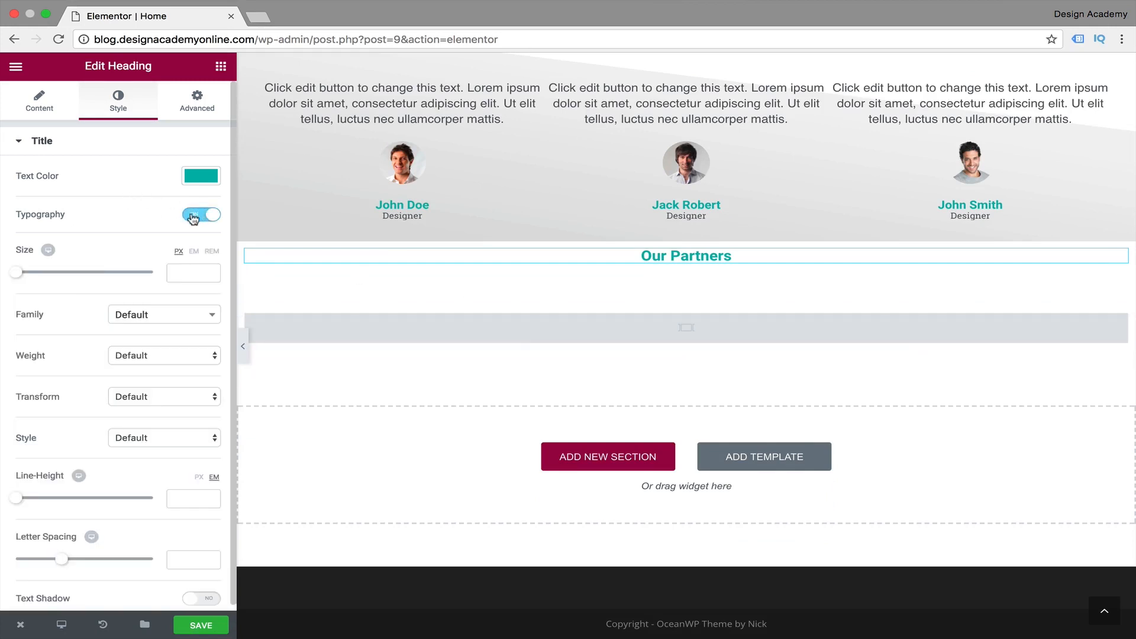
Set the "Our Partners" heading's font family to Duru Sans.
{"action": "scroll", "coordinate": [58, 395], "scroll_direction": "down", "scroll_amount": 1}
{"action": "left_click", "coordinate": [160, 308]}
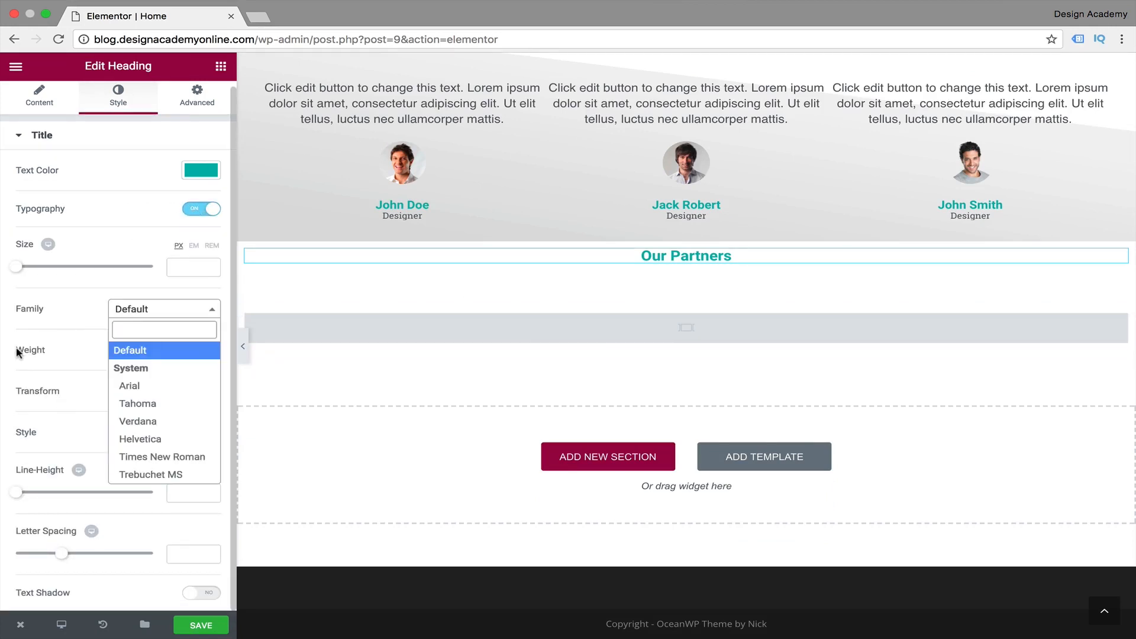
{"action": "type", "text": "san"}
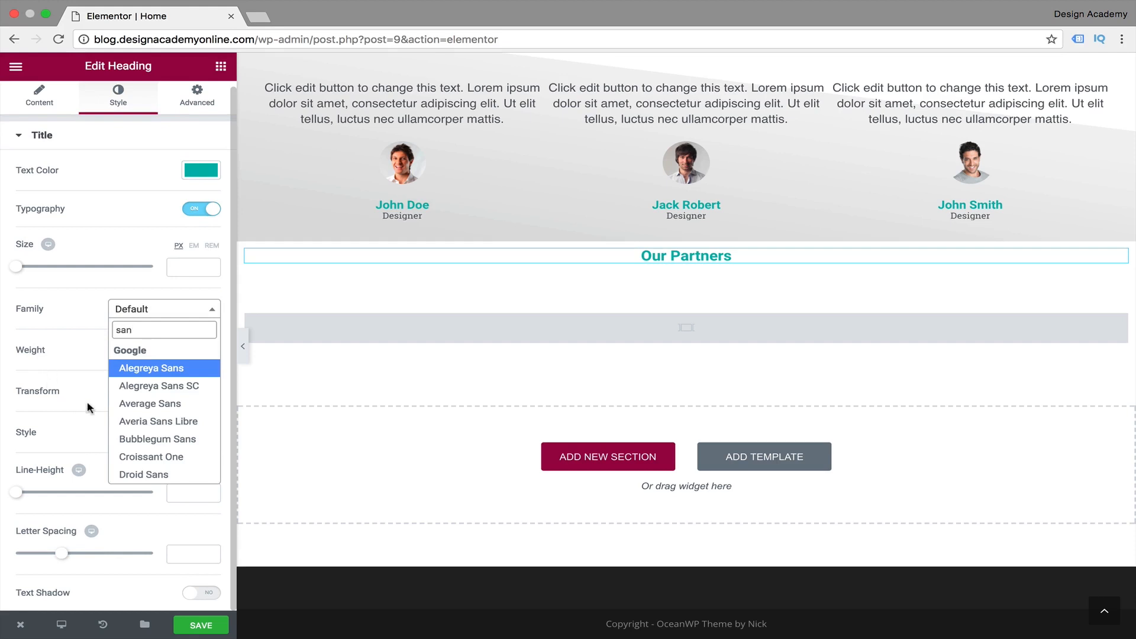
{"action": "scroll", "coordinate": [197, 429], "scroll_direction": "down", "scroll_amount": 1}
{"action": "scroll", "coordinate": [197, 429], "scroll_direction": "up", "scroll_amount": 1}
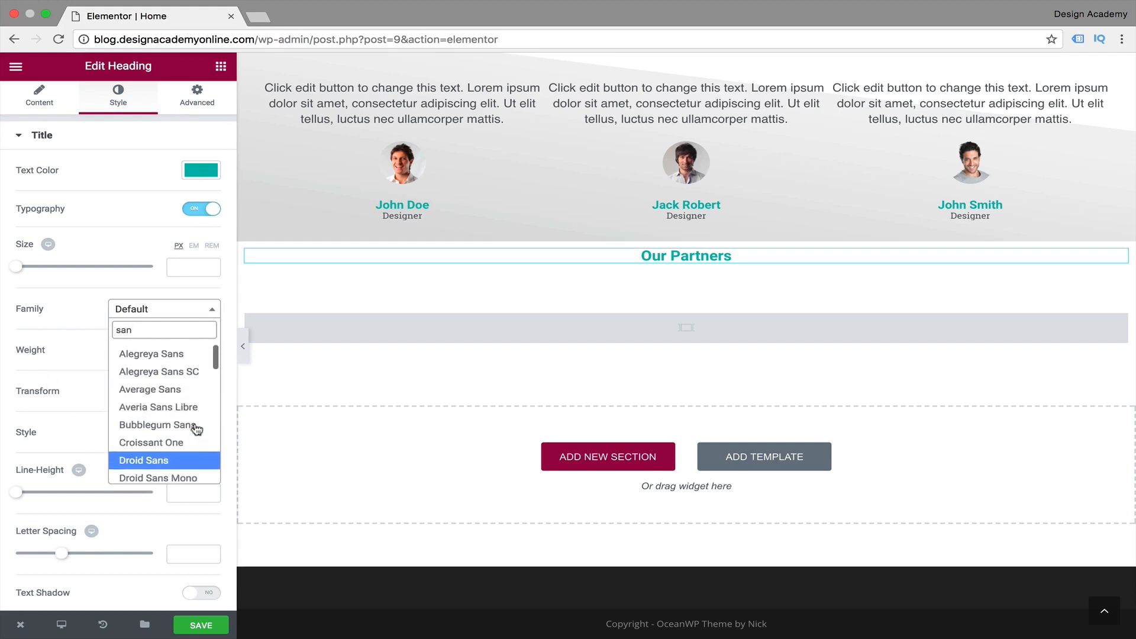
{"action": "scroll", "coordinate": [173, 432], "scroll_direction": "down", "scroll_amount": 1}
{"action": "scroll", "coordinate": [170, 434], "scroll_direction": "down", "scroll_amount": 1}
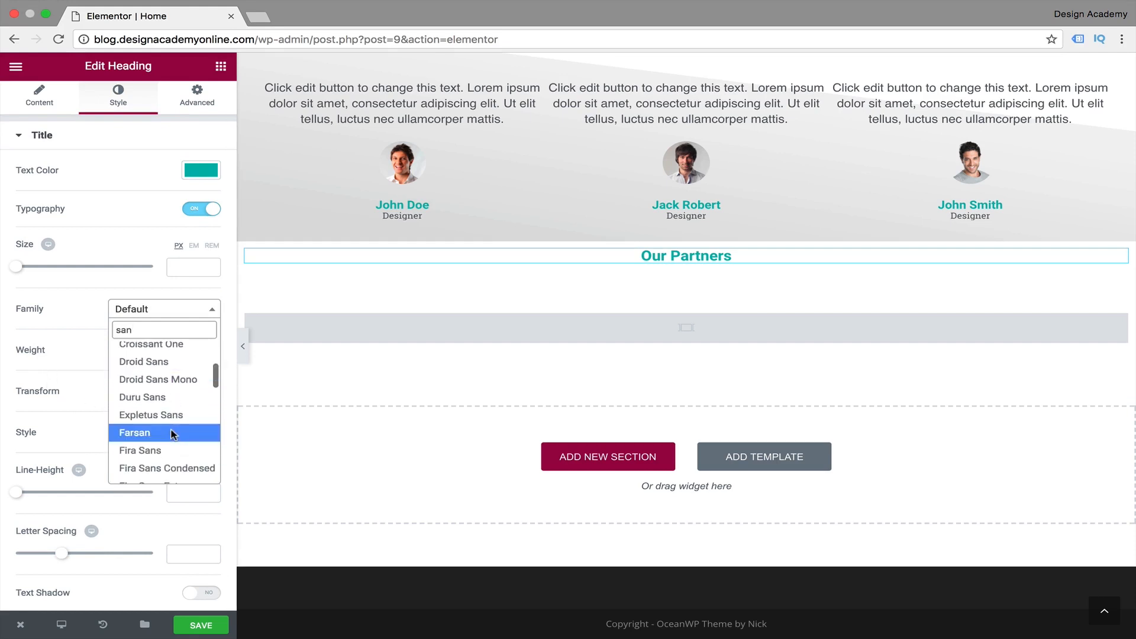
{"action": "left_click", "coordinate": [190, 397]}
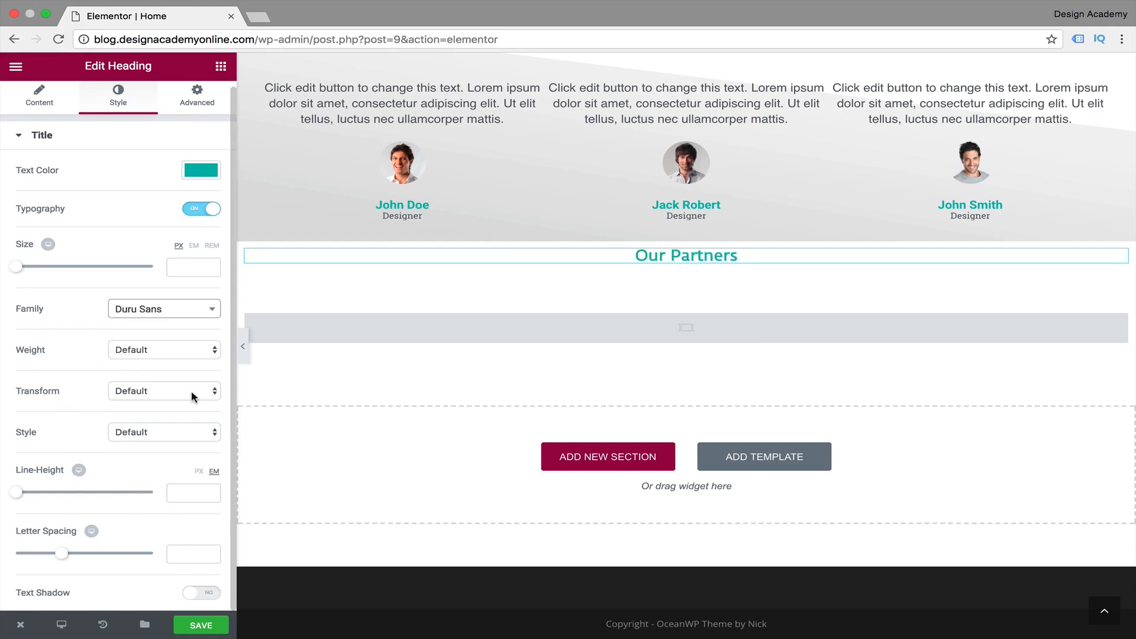
Change the "Our Partners" heading's font family to Open Sans.
{"action": "left_click", "coordinate": [210, 308]}
{"action": "scroll", "coordinate": [199, 411], "scroll_direction": "down", "scroll_amount": 1}
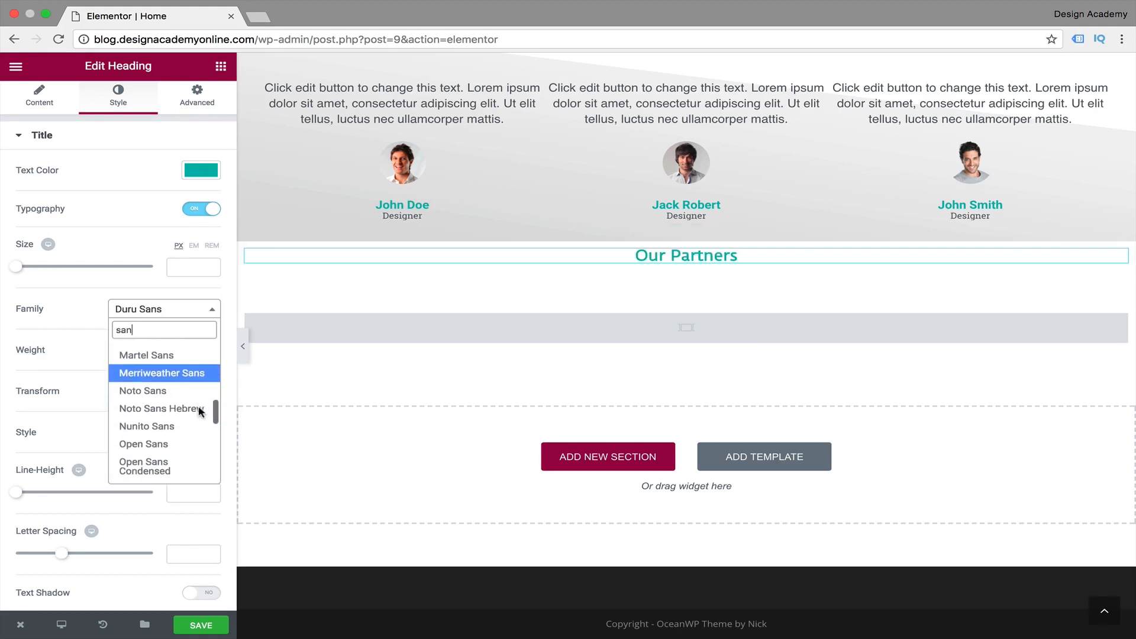
{"action": "scroll", "coordinate": [199, 411], "scroll_direction": "down", "scroll_amount": 1}
{"action": "left_click", "coordinate": [178, 413]}
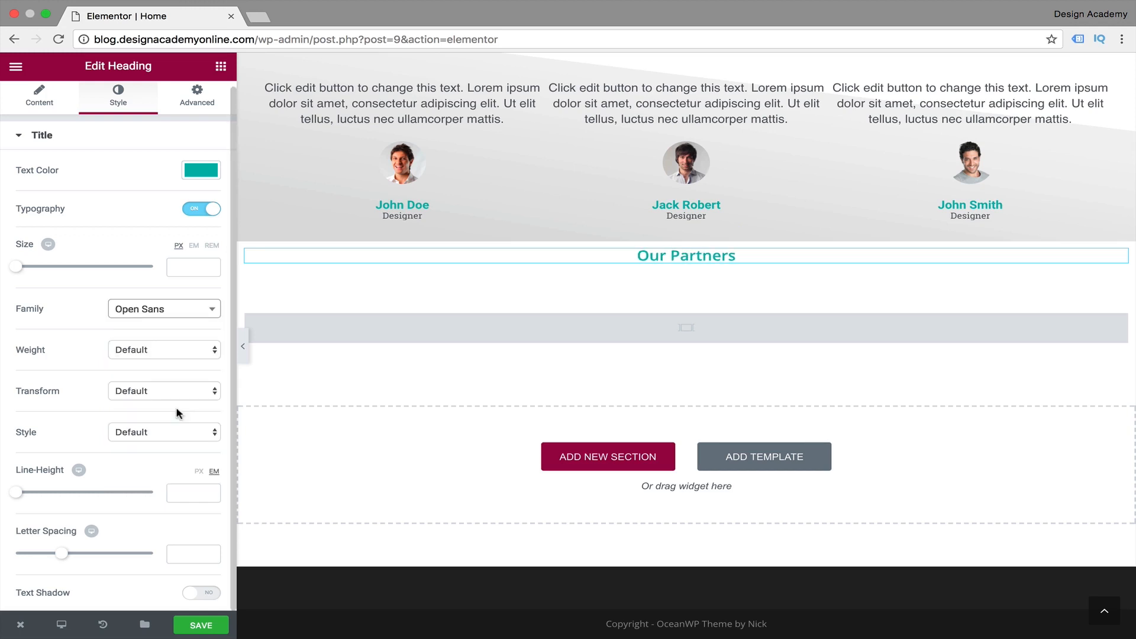
Change the "Our Partners" heading's font family to Source Sans Pro.
{"action": "left_click", "coordinate": [163, 310]}
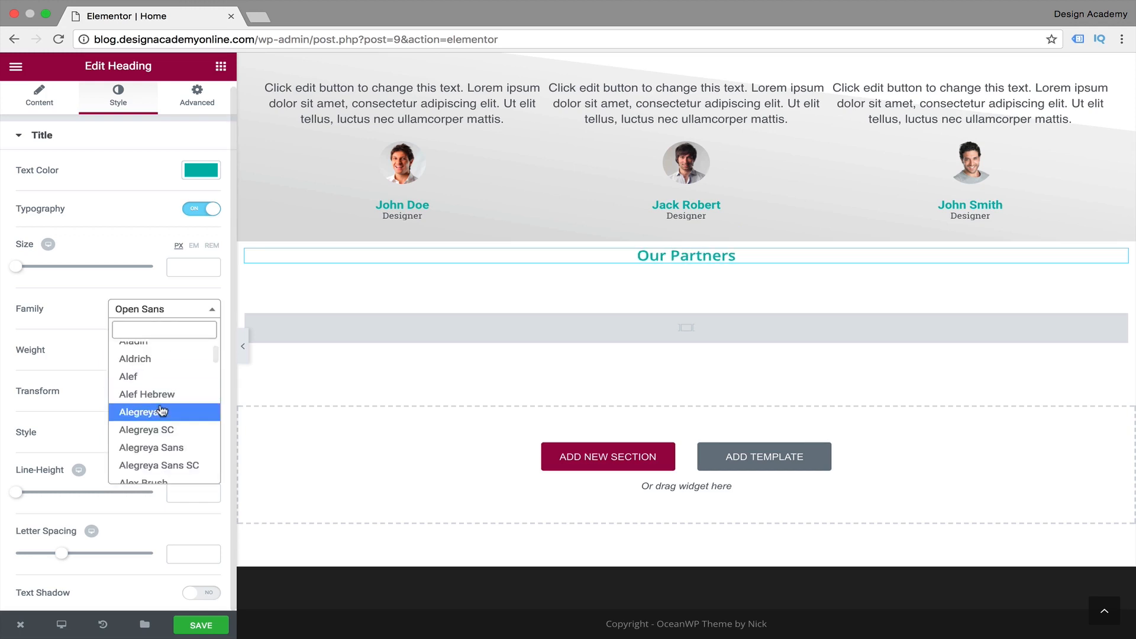
{"action": "type", "text": "sou"}
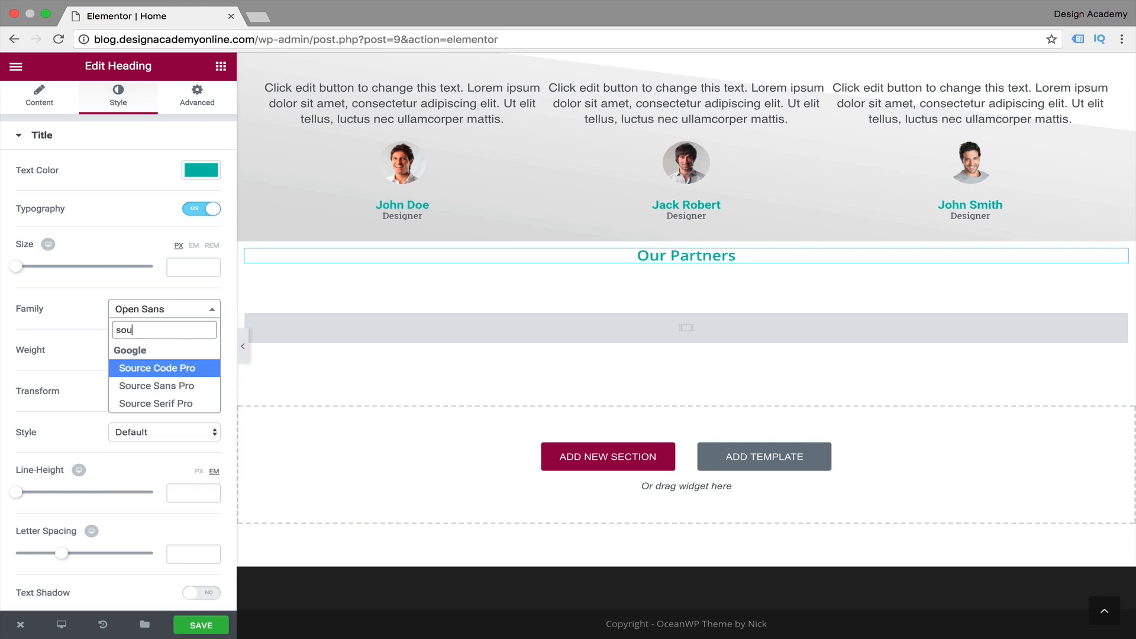
{"action": "left_click", "coordinate": [197, 385]}
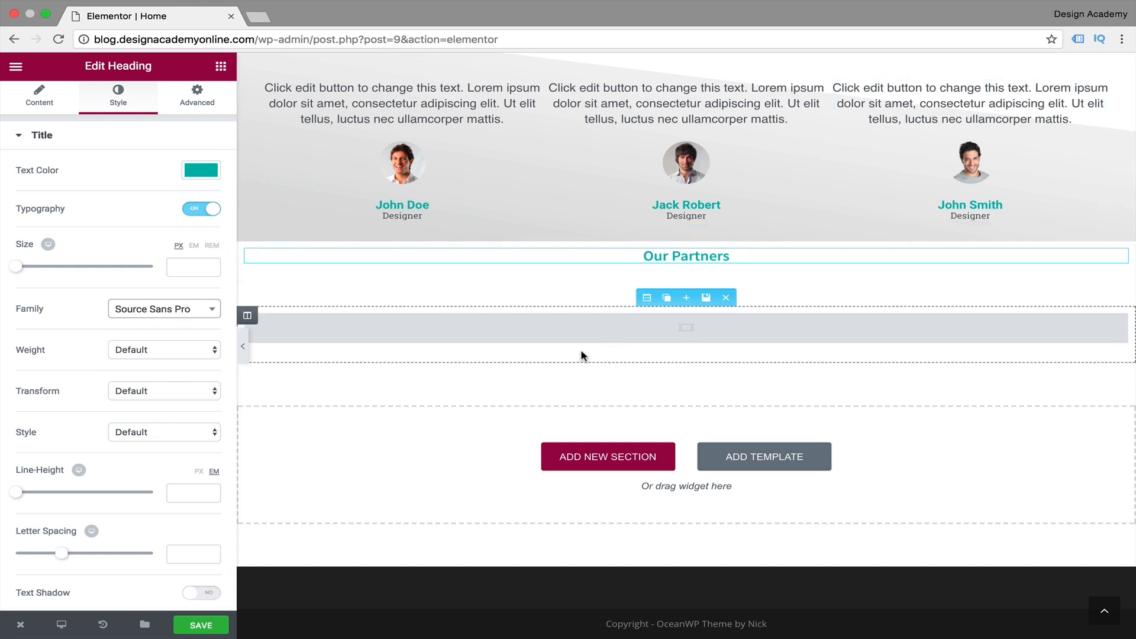
{"action": "left_click", "coordinate": [212, 310]}
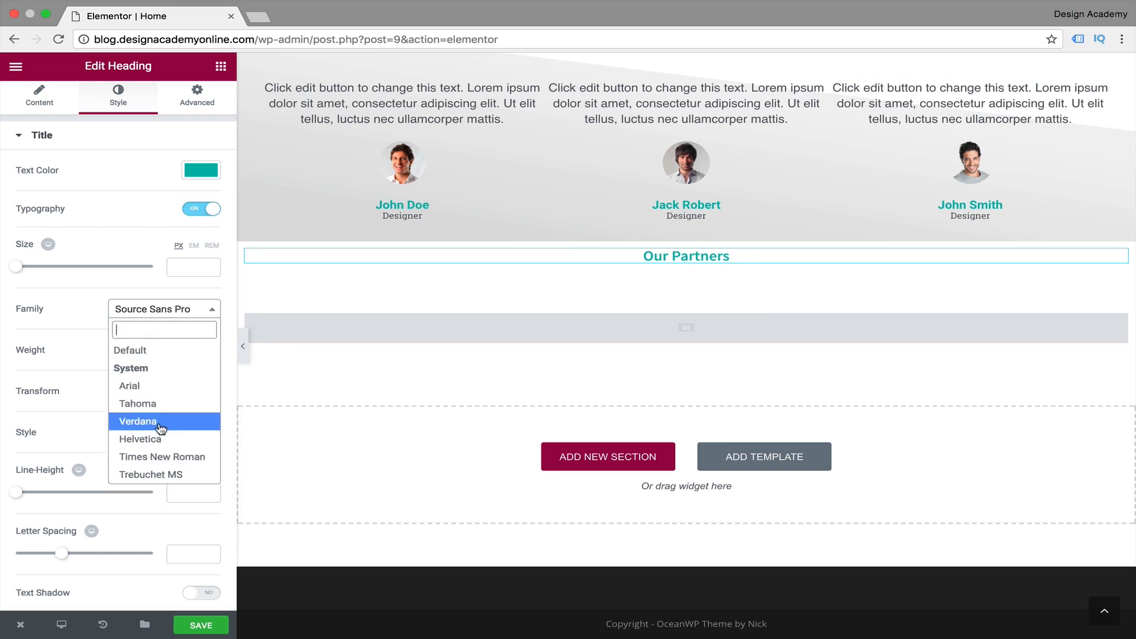
{"action": "left_click", "coordinate": [201, 308]}
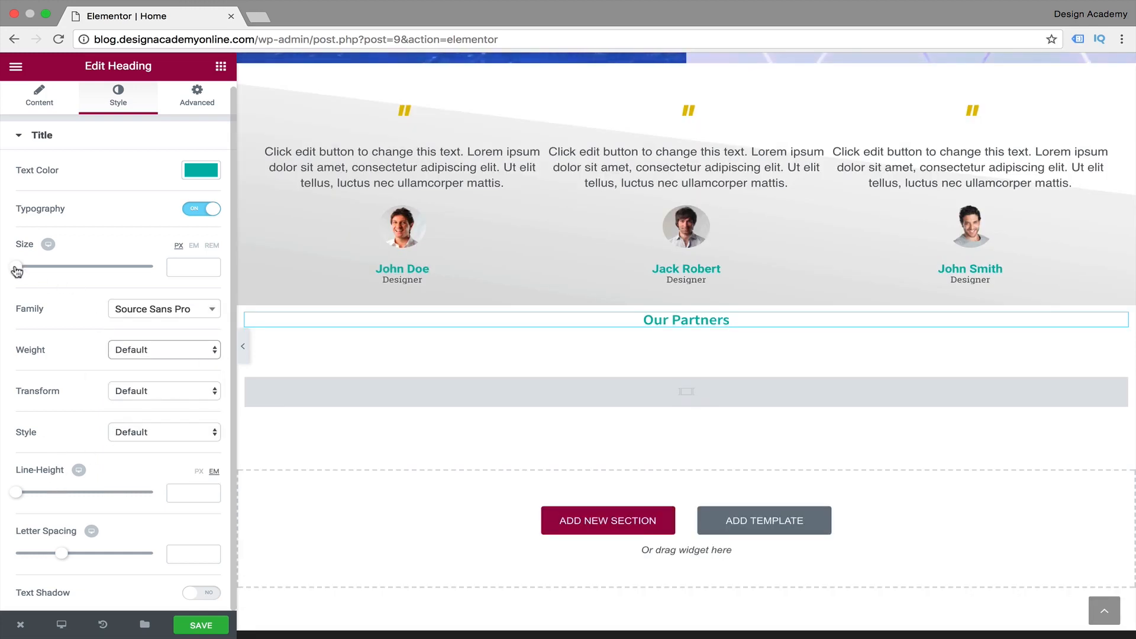
Set the "Our Partners" heading's font size to 32 px and its line height to 2.1 em.
{"action": "left_click_drag", "start_coordinate": [18, 268], "coordinate": [38, 272]}
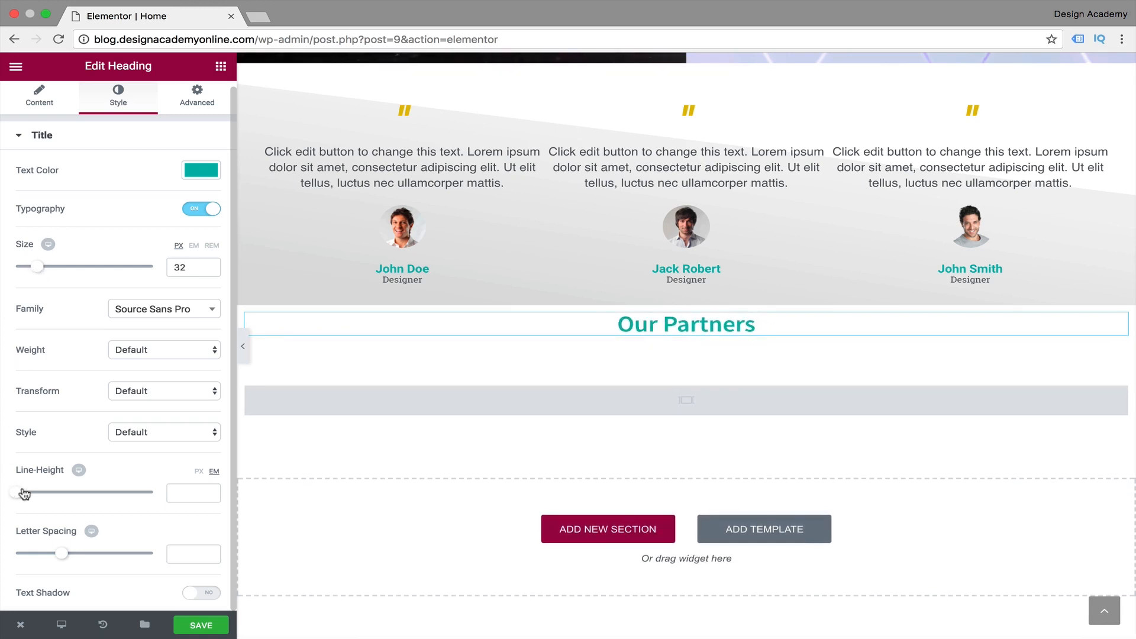
{"action": "left_click_drag", "start_coordinate": [24, 493], "coordinate": [49, 502]}
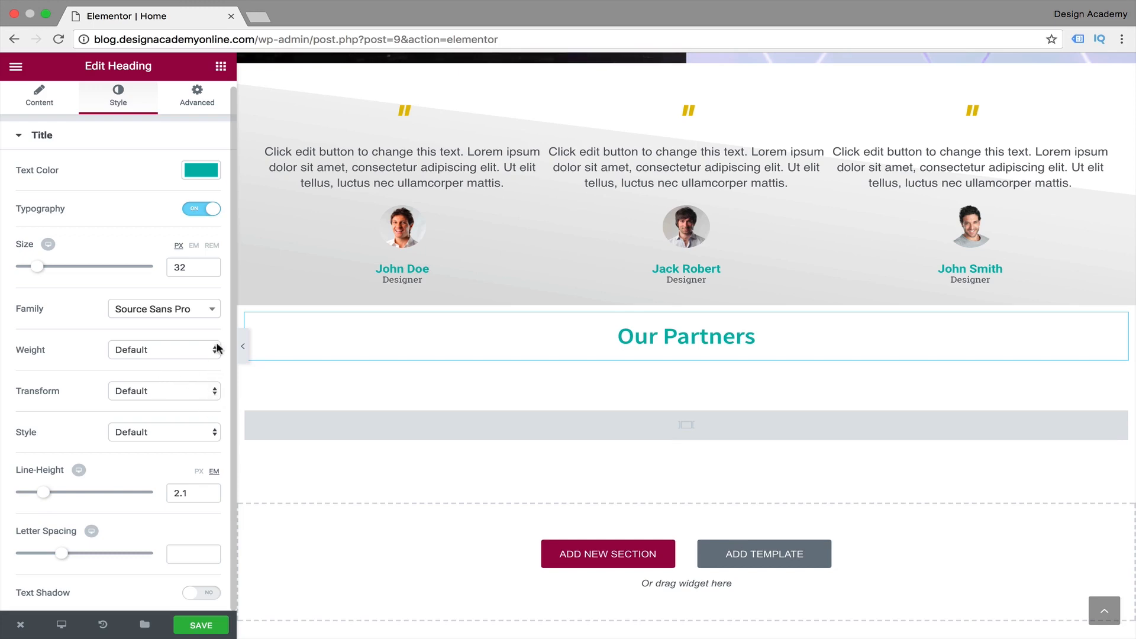
Set the "Our Partners" heading's text transform to Uppercase.
{"action": "left_click", "coordinate": [215, 391]}
{"action": "left_click", "coordinate": [201, 402]}
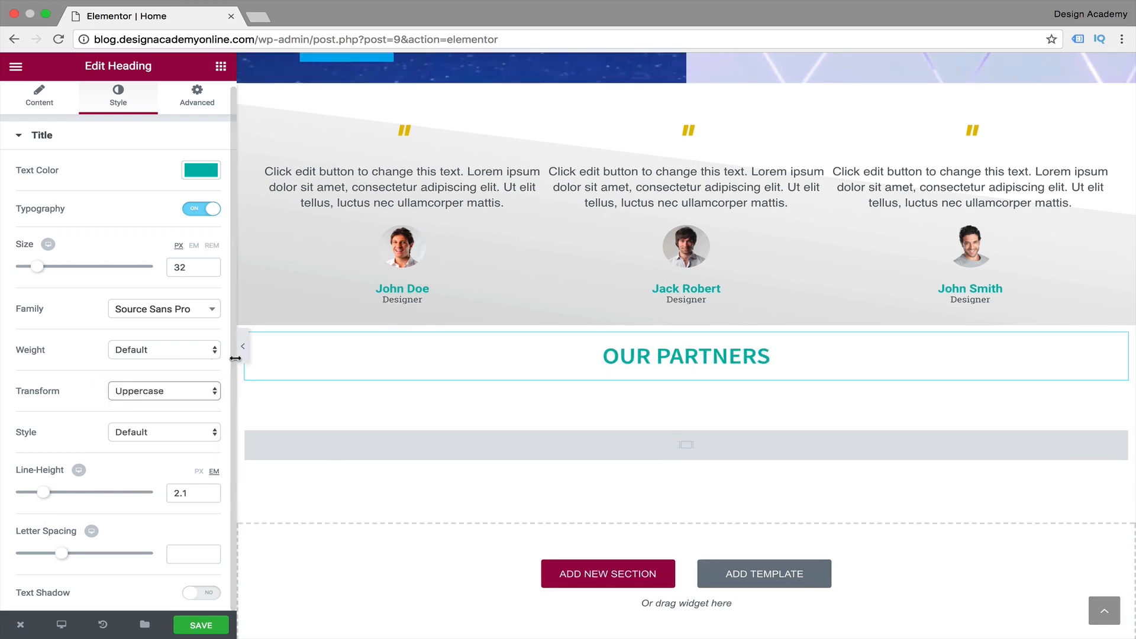
{"action": "scroll", "coordinate": [385, 393], "scroll_direction": "up", "scroll_amount": 10}
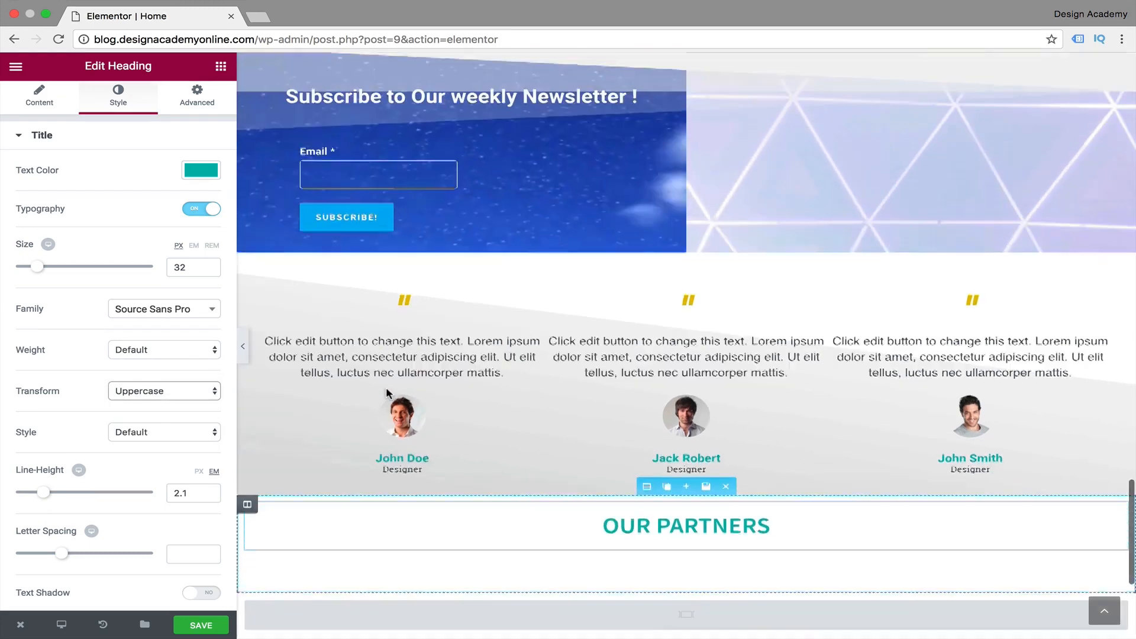
{"action": "scroll", "coordinate": [386, 385], "scroll_direction": "up", "scroll_amount": 2}
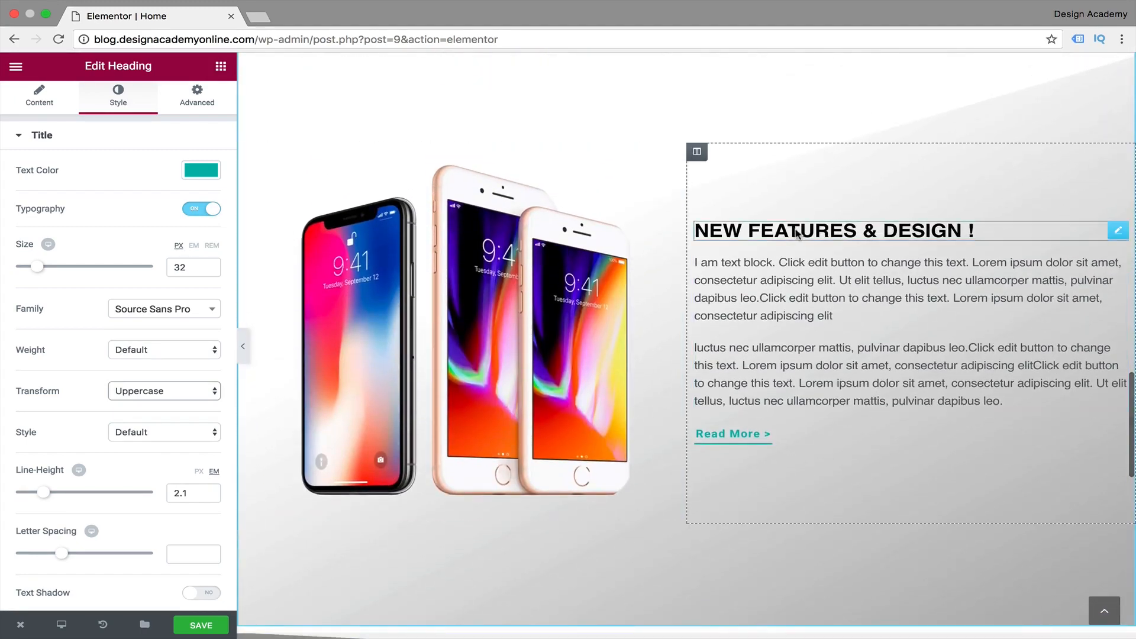
{"action": "scroll", "coordinate": [531, 359], "scroll_direction": "up", "scroll_amount": 3}
{"action": "scroll", "coordinate": [530, 359], "scroll_direction": "up", "scroll_amount": 10}
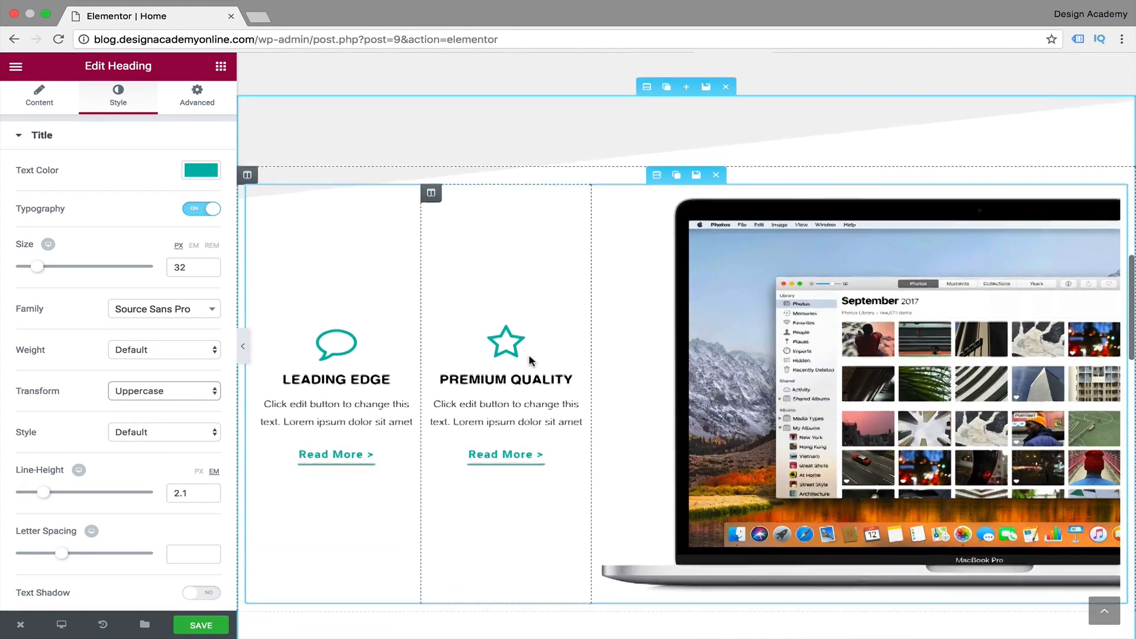
{"action": "scroll", "coordinate": [520, 425], "scroll_direction": "down", "scroll_amount": 20}
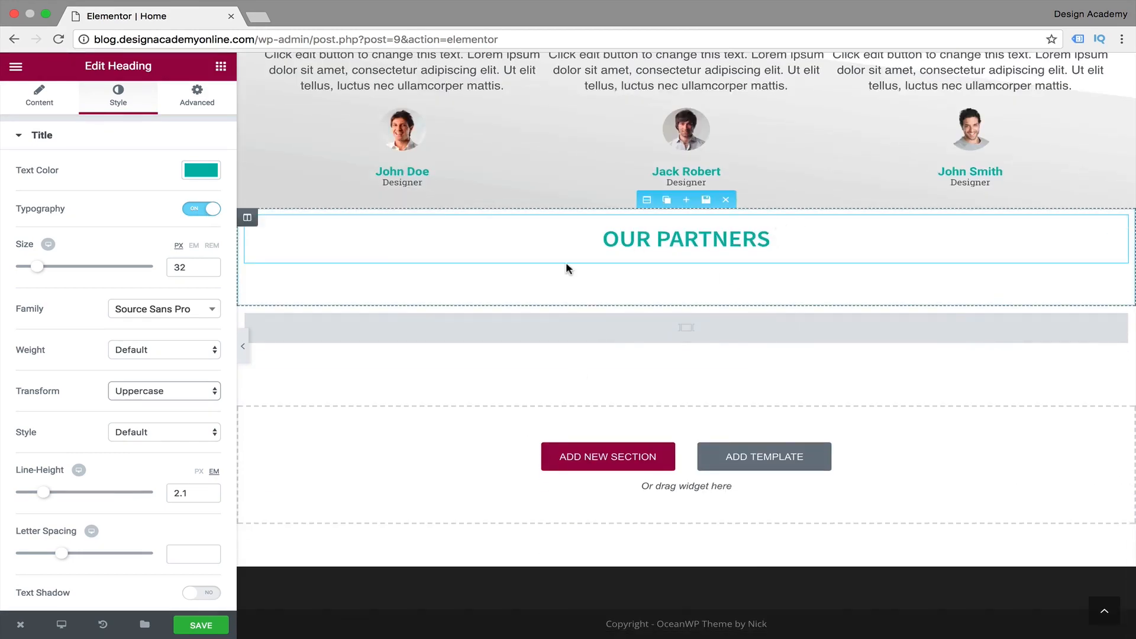
Open the image selection for the empty image carousel below the heading and locate the partner logos in the media library.
{"action": "left_click", "coordinate": [566, 264]}
{"action": "left_click", "coordinate": [686, 327]}
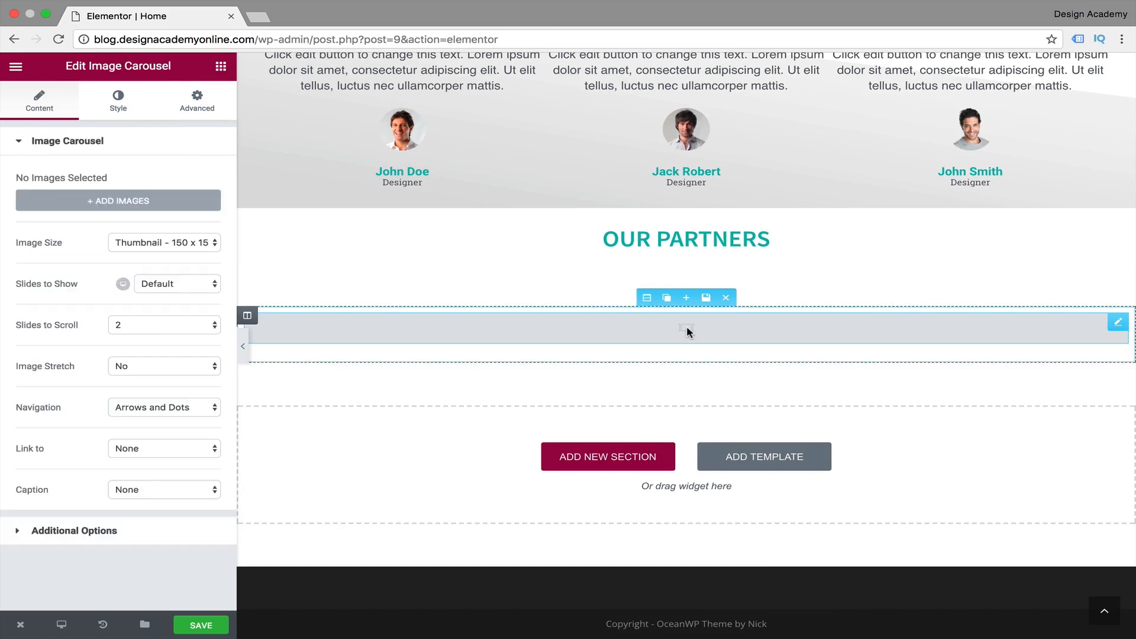
{"action": "left_click", "coordinate": [136, 204]}
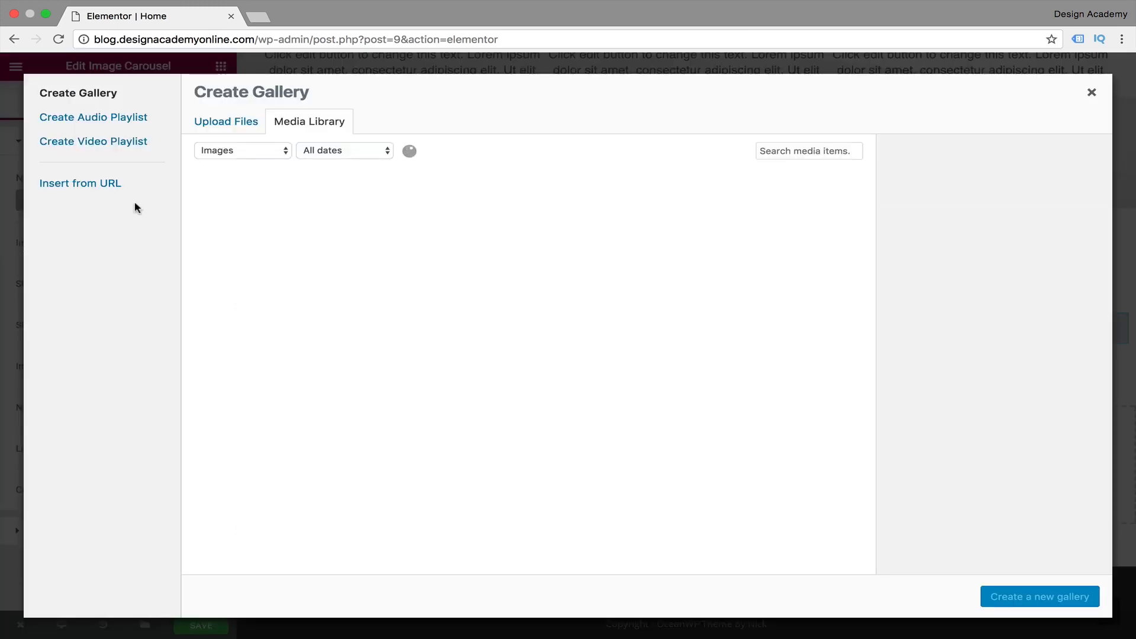
{"action": "scroll", "coordinate": [637, 258], "scroll_direction": "down", "scroll_amount": 2}
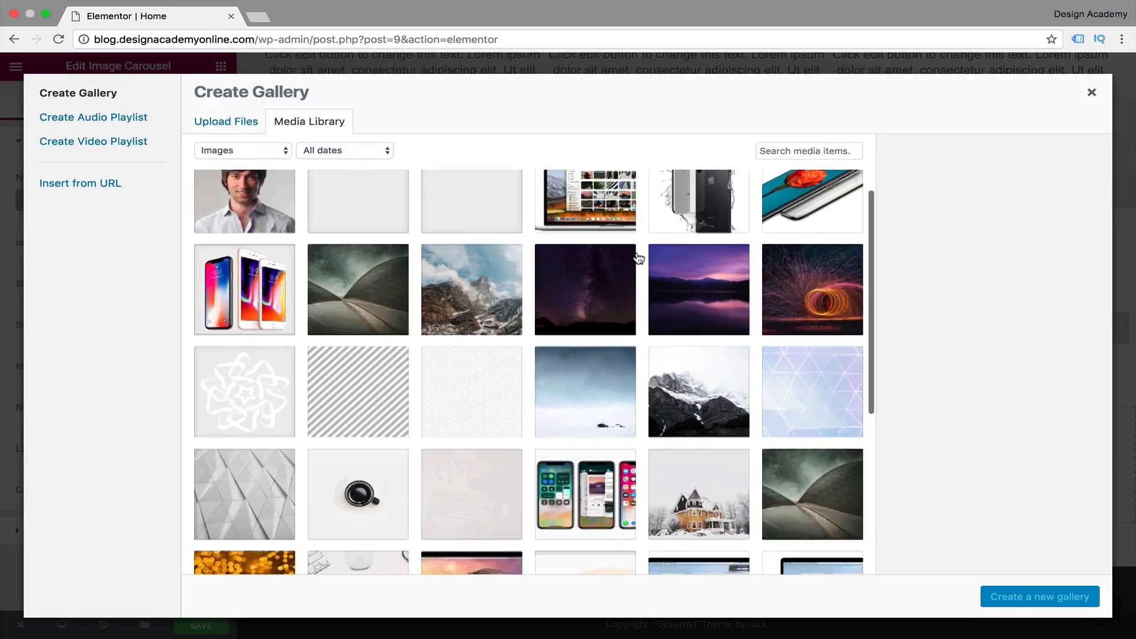
{"action": "scroll", "coordinate": [638, 258], "scroll_direction": "up", "scroll_amount": 1}
{"action": "scroll", "coordinate": [637, 257], "scroll_direction": "down", "scroll_amount": 5}
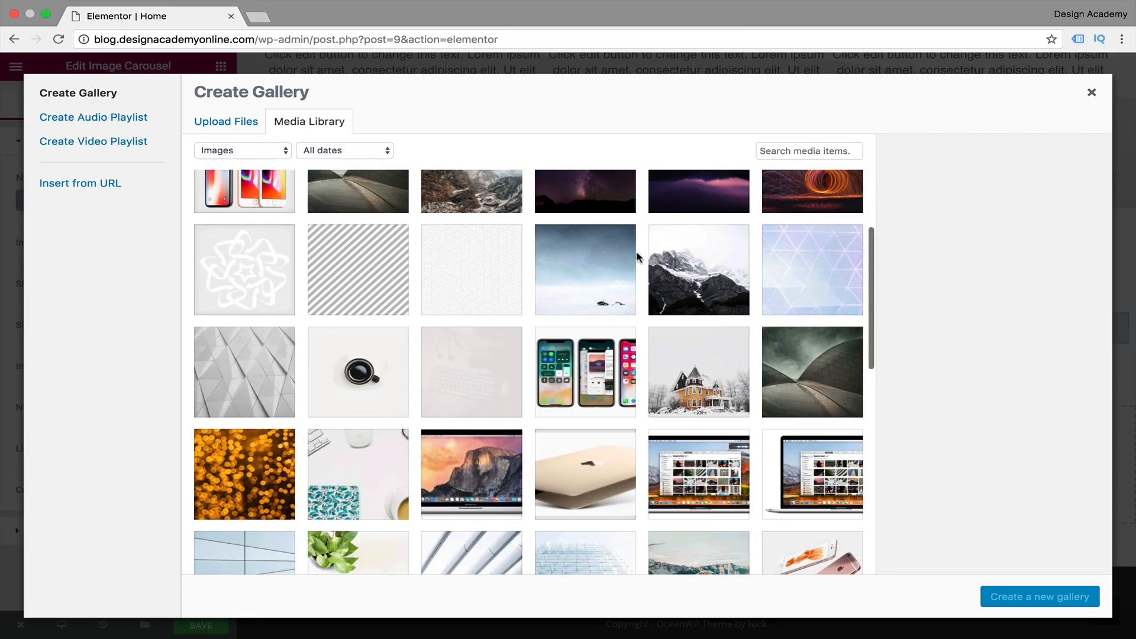
{"action": "scroll", "coordinate": [637, 256], "scroll_direction": "down", "scroll_amount": 8}
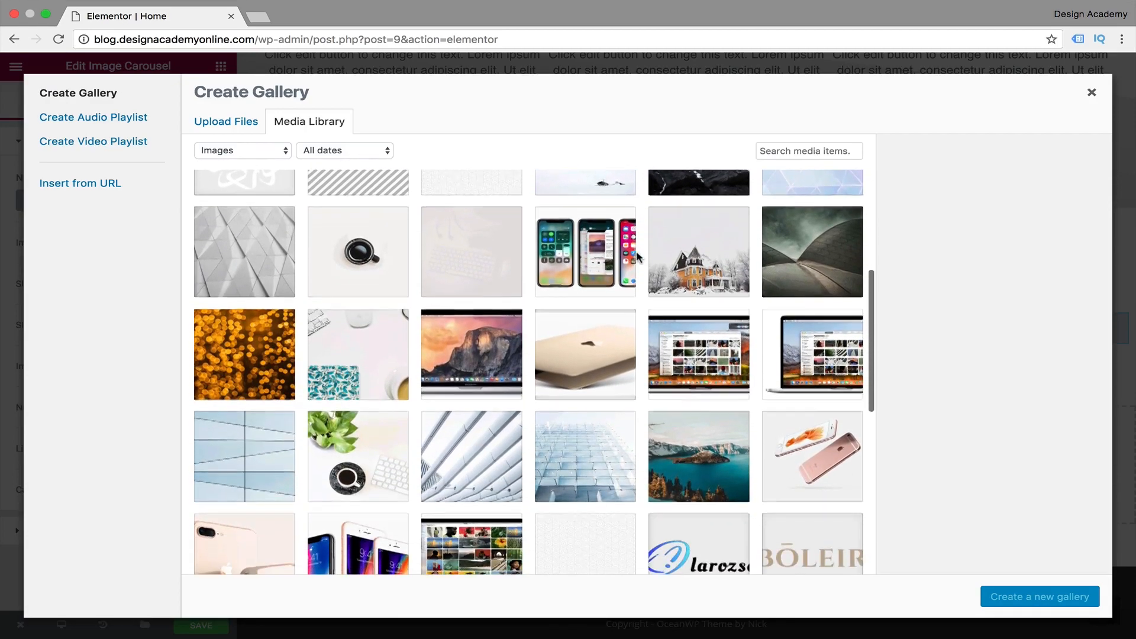
{"action": "scroll", "coordinate": [636, 255], "scroll_direction": "down", "scroll_amount": 5}
{"action": "scroll", "coordinate": [636, 254], "scroll_direction": "up", "scroll_amount": 2}
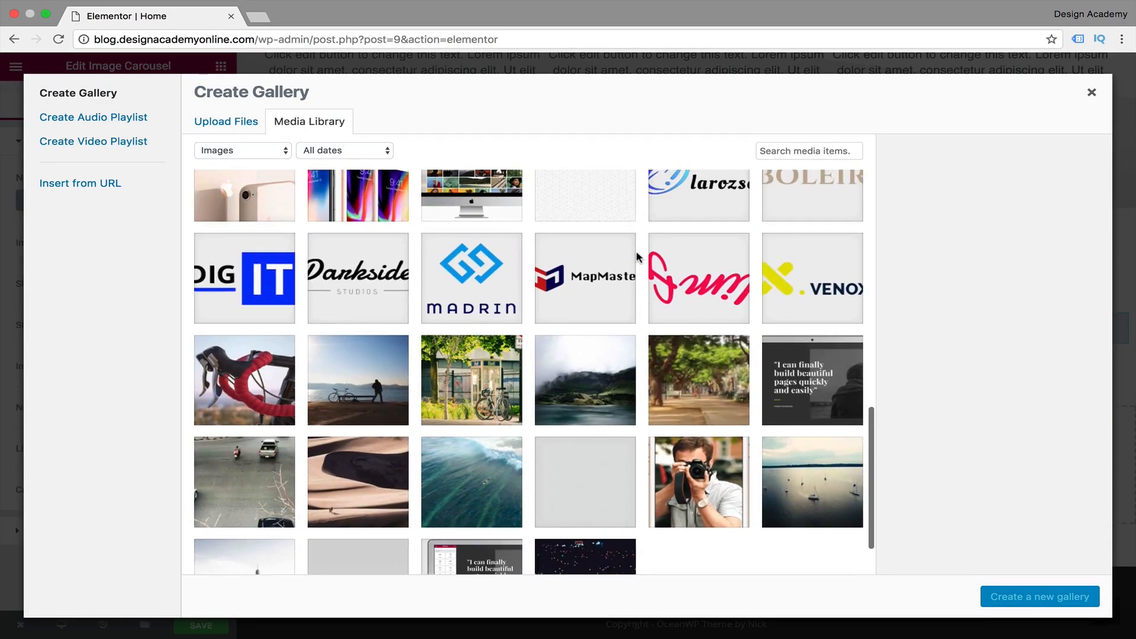
{"action": "scroll", "coordinate": [636, 254], "scroll_direction": "up", "scroll_amount": 2}
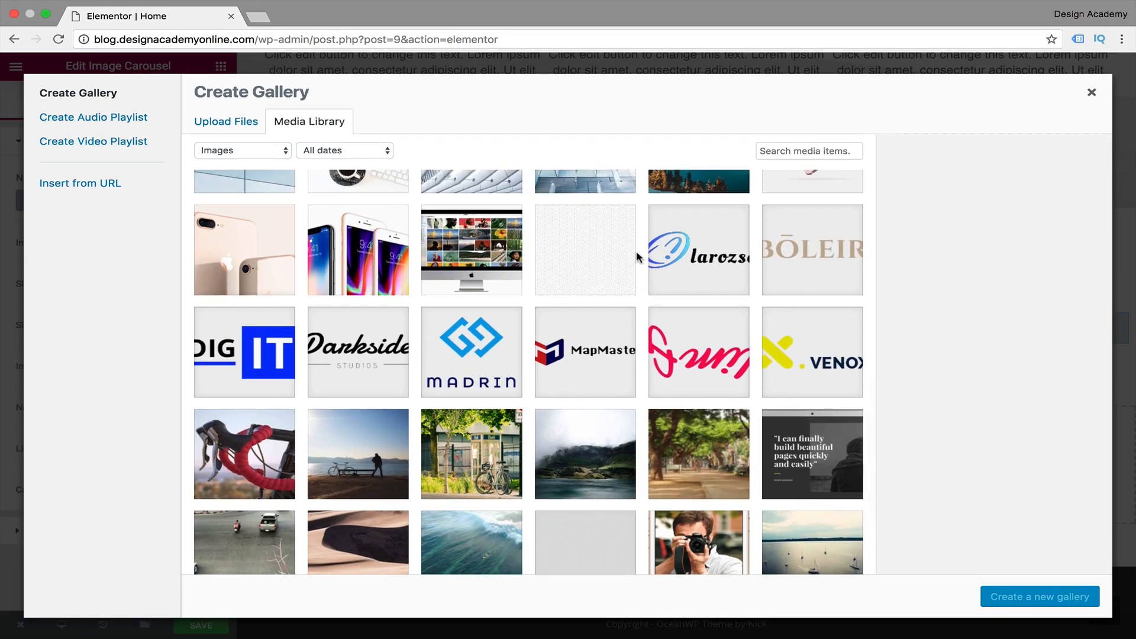
{"action": "scroll", "coordinate": [636, 254], "scroll_direction": "down", "scroll_amount": 1}
{"action": "scroll", "coordinate": [637, 256], "scroll_direction": "up", "scroll_amount": 1}
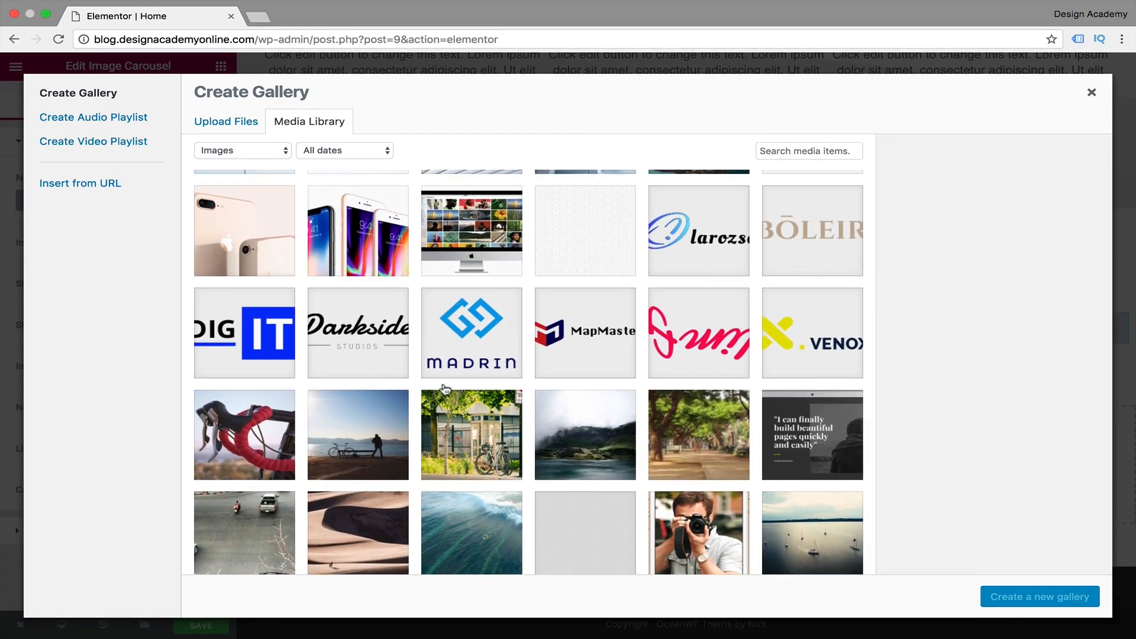
{"action": "scroll", "coordinate": [767, 320], "scroll_direction": "down", "scroll_amount": 1}
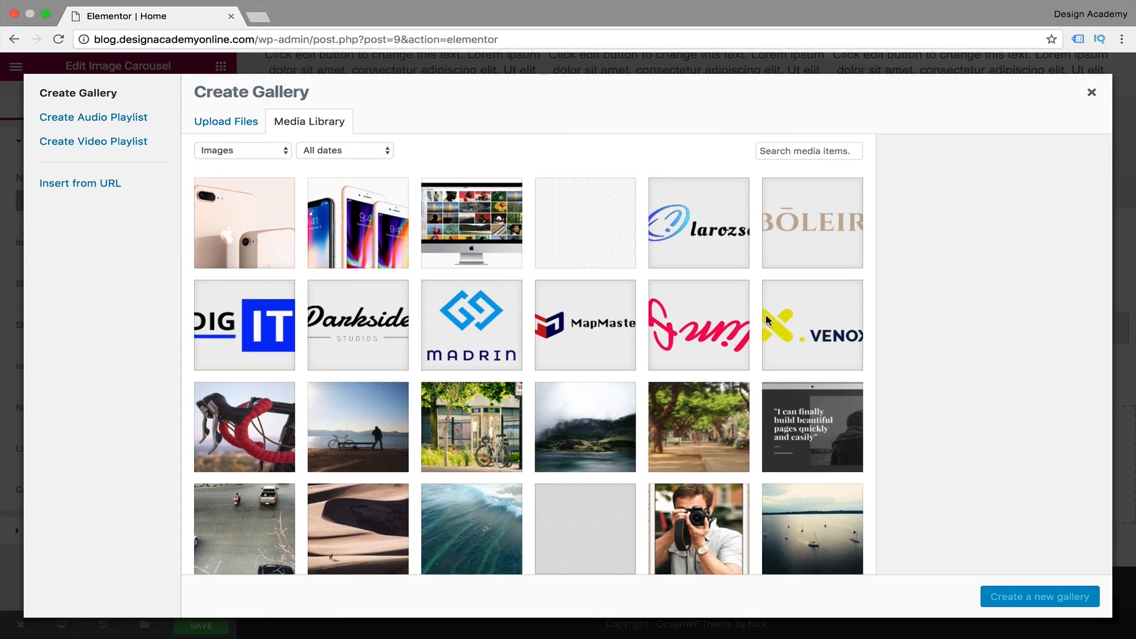
{"action": "scroll", "coordinate": [767, 320], "scroll_direction": "down", "scroll_amount": 2}
{"action": "scroll", "coordinate": [767, 320], "scroll_direction": "up", "scroll_amount": 1}
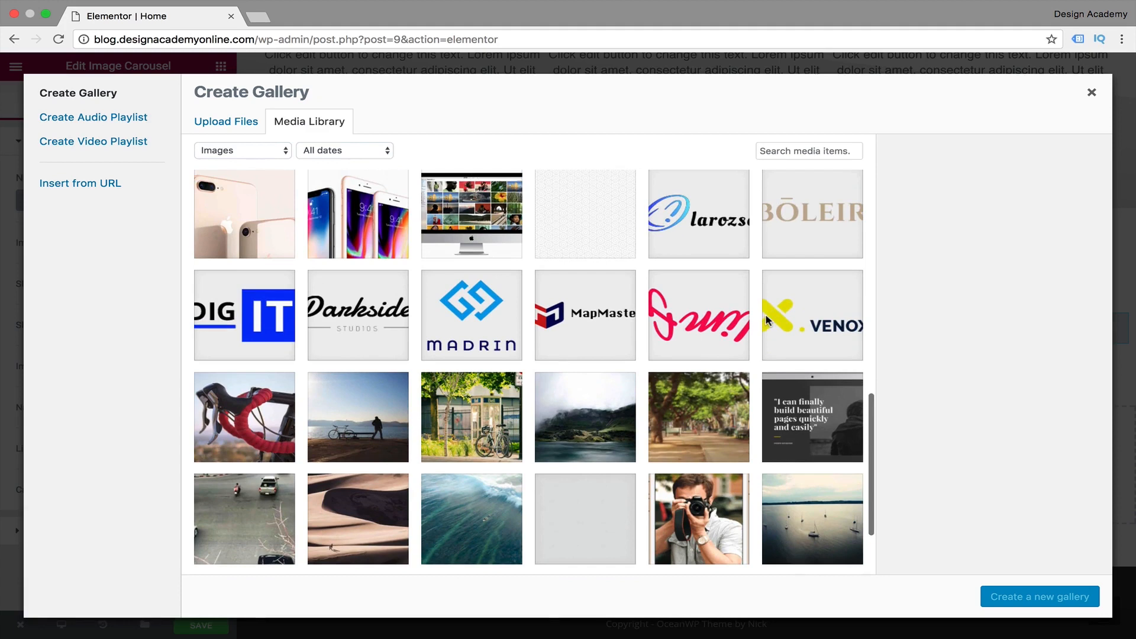
Select the logos Larozse, Bōleir, Venox, the pink script one, MapMaster, Madrin, Darkside and DigIT in that order, and create a new gallery from them.
{"action": "left_click", "coordinate": [733, 244]}
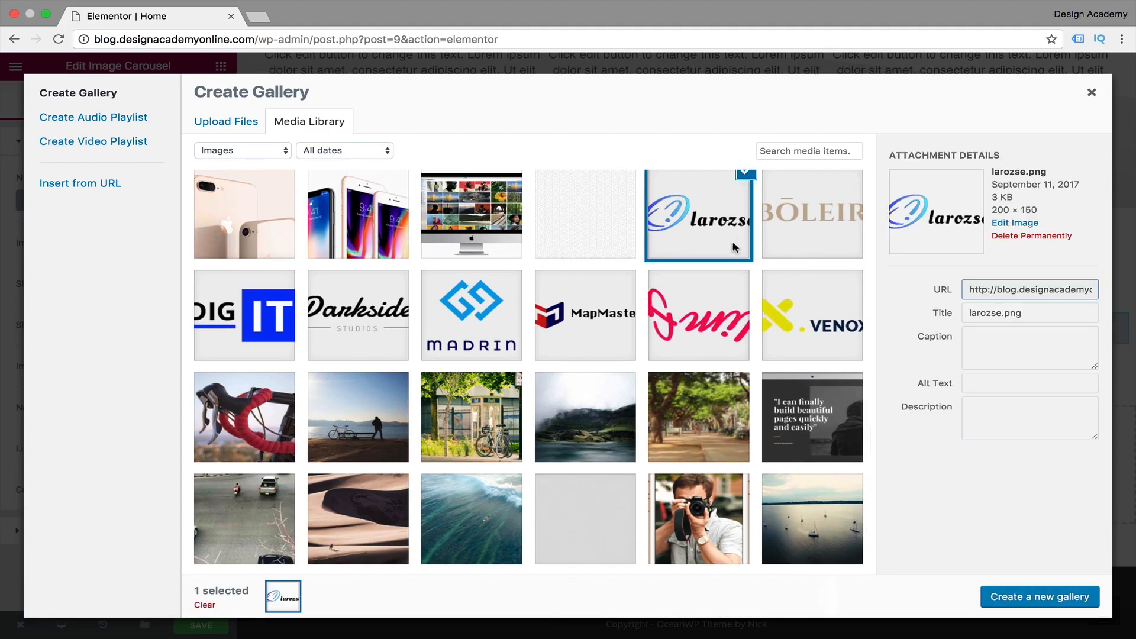
{"action": "left_click", "coordinate": [813, 227]}
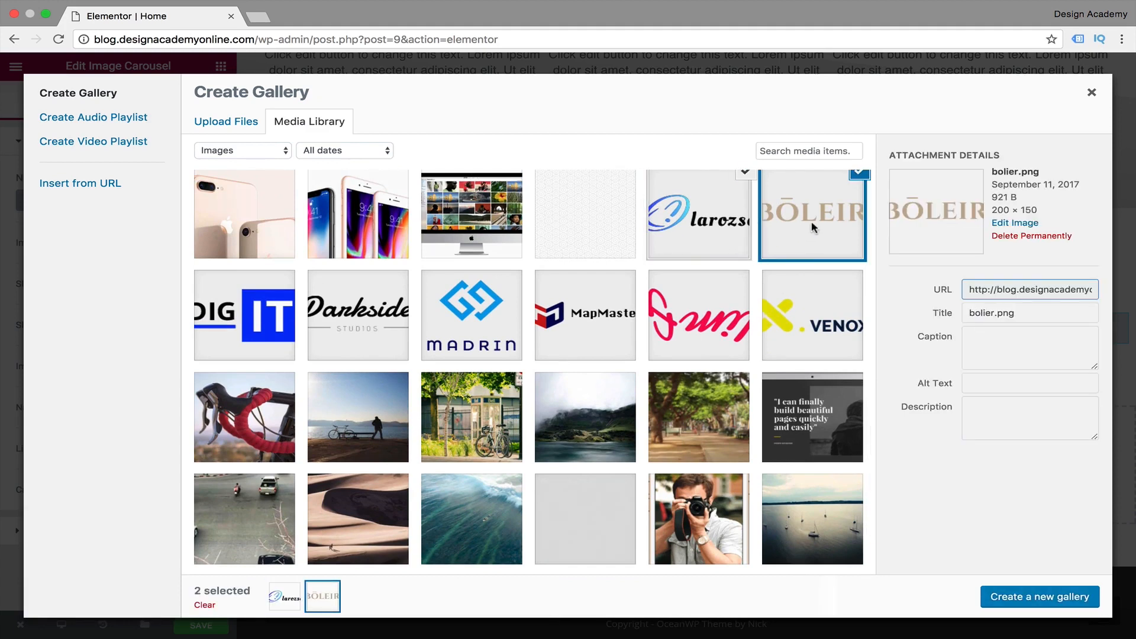
{"action": "left_click", "coordinate": [803, 326]}
{"action": "left_click", "coordinate": [702, 337]}
{"action": "left_click", "coordinate": [598, 340]}
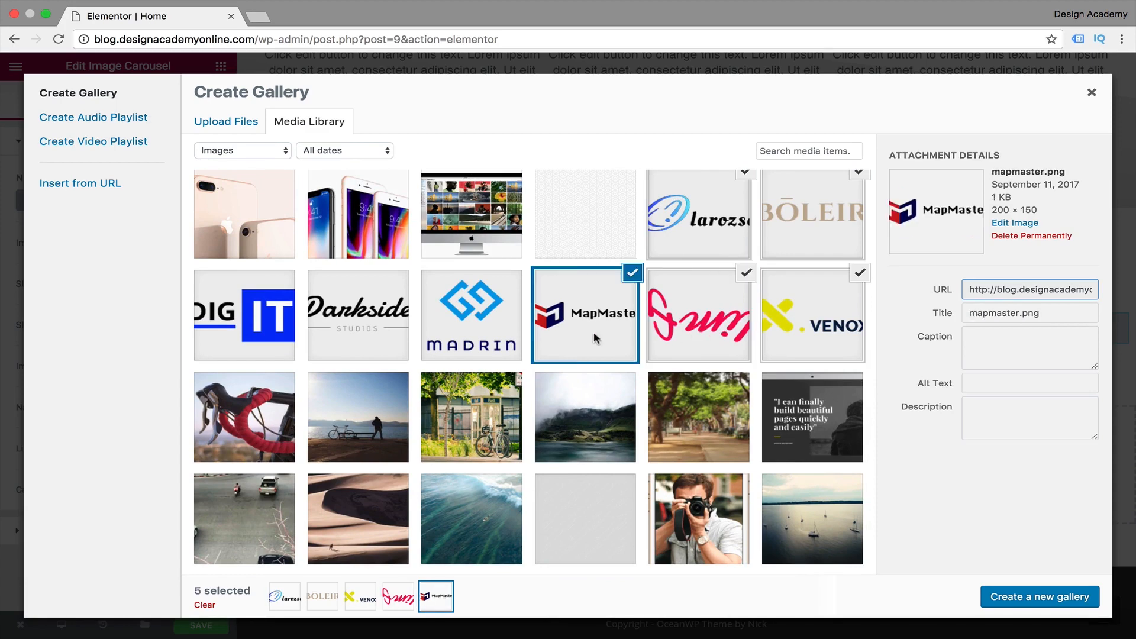
{"action": "left_click", "coordinate": [358, 336]}
{"action": "left_click", "coordinate": [256, 342]}
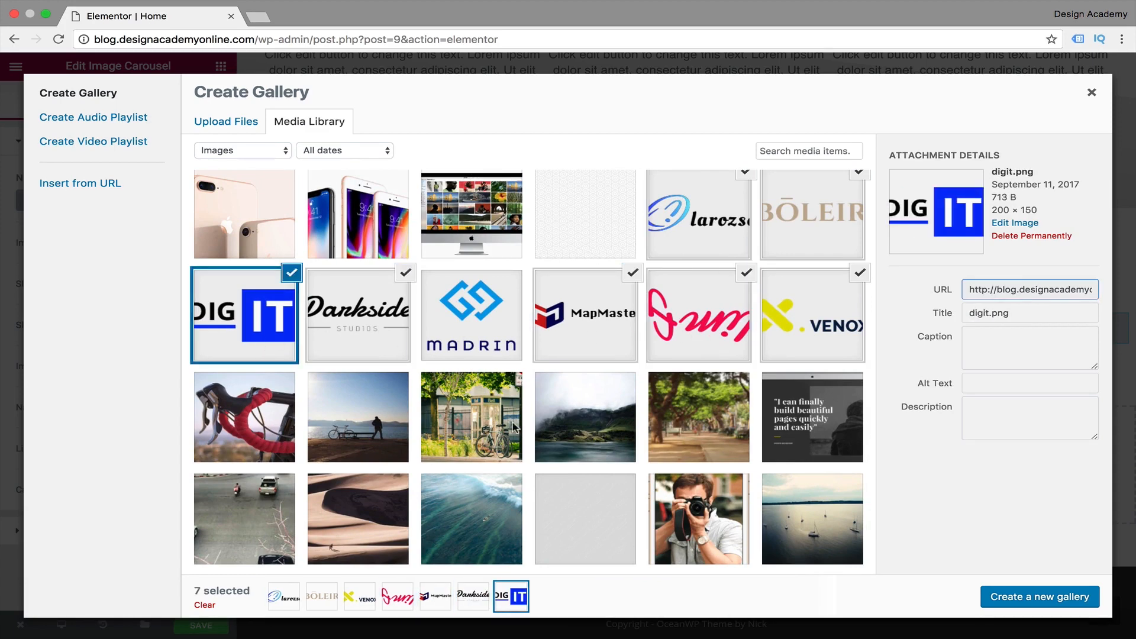
{"action": "left_click", "coordinate": [507, 325]}
{"action": "left_click", "coordinate": [384, 319]}
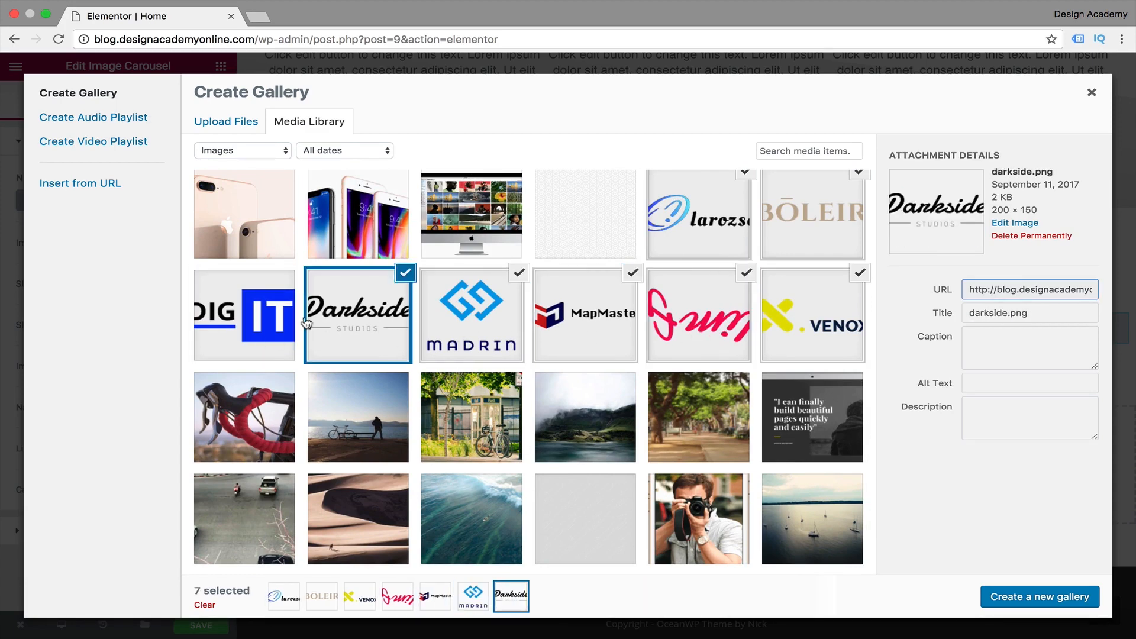
{"action": "left_click", "coordinate": [262, 326]}
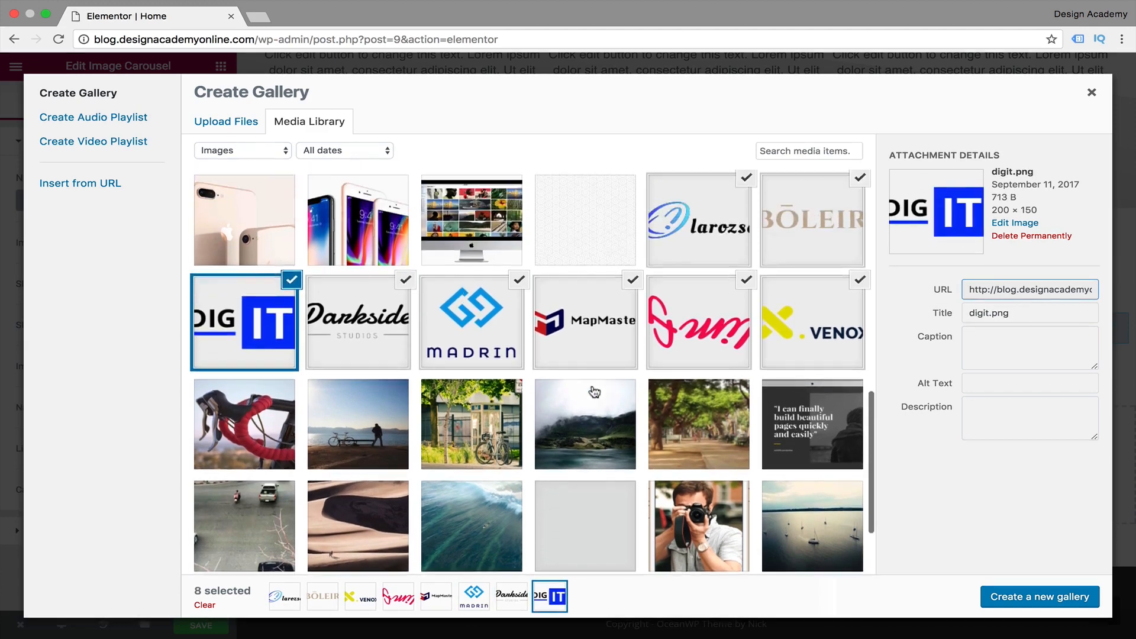
{"action": "scroll", "coordinate": [594, 392], "scroll_direction": "up", "scroll_amount": 3}
{"action": "scroll", "coordinate": [594, 389], "scroll_direction": "down", "scroll_amount": 1}
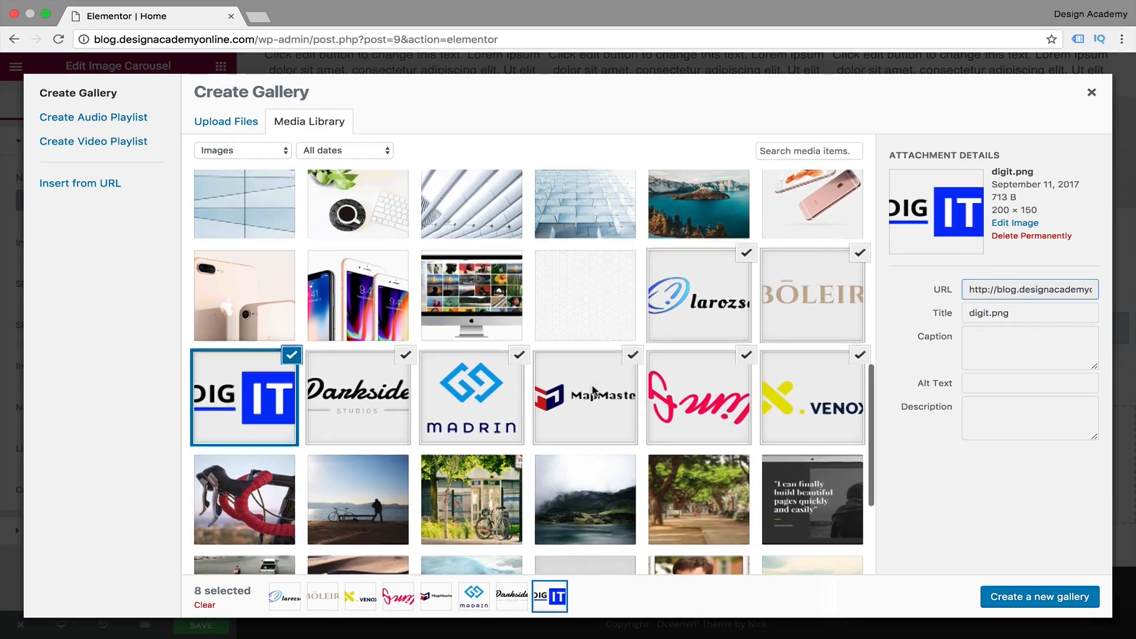
{"action": "scroll", "coordinate": [593, 390], "scroll_direction": "down", "scroll_amount": 1}
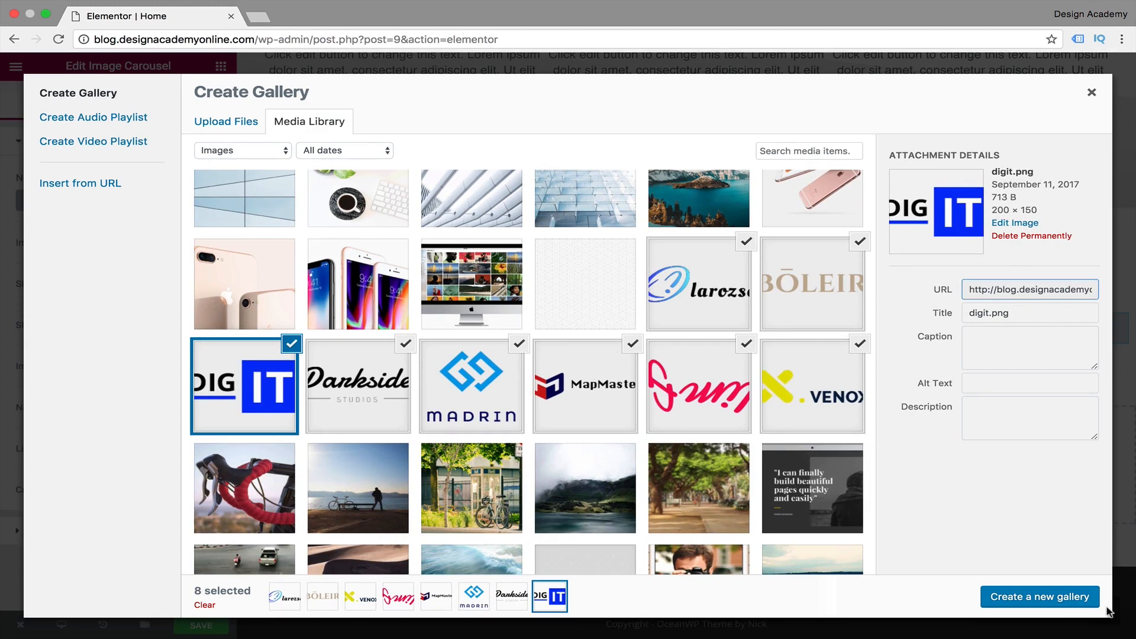
{"action": "left_click", "coordinate": [1038, 601]}
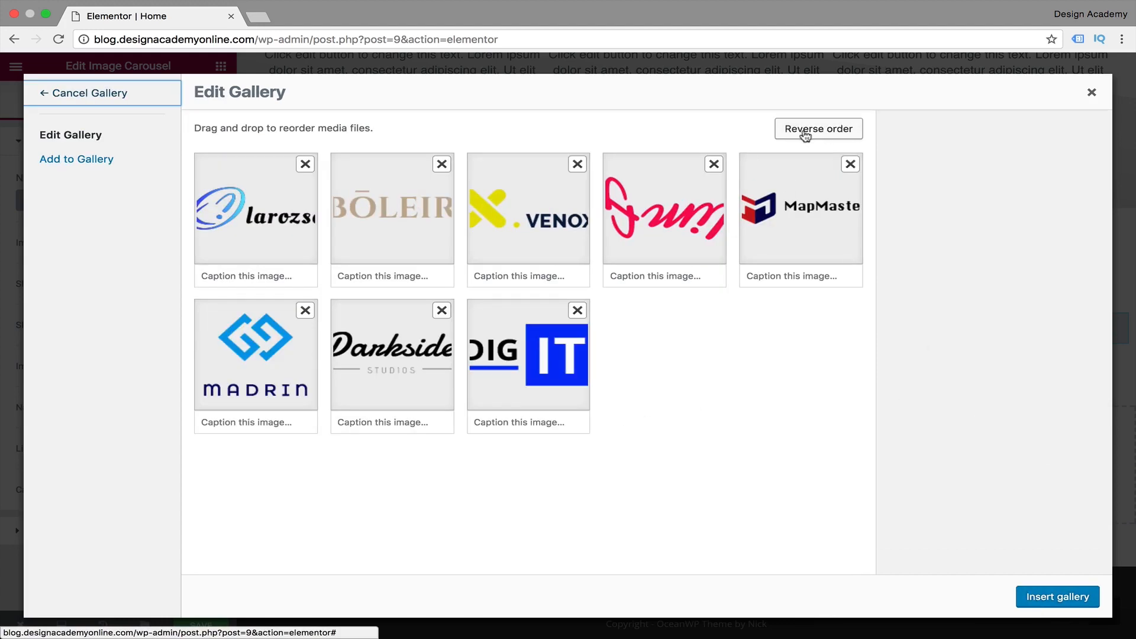
Caption the Larozse, Bōleir and Venox logos "our Tech suppliers", "Advertisers" and "Research Partners", and insert the gallery into the carousel.
{"action": "left_click", "coordinate": [237, 276]}
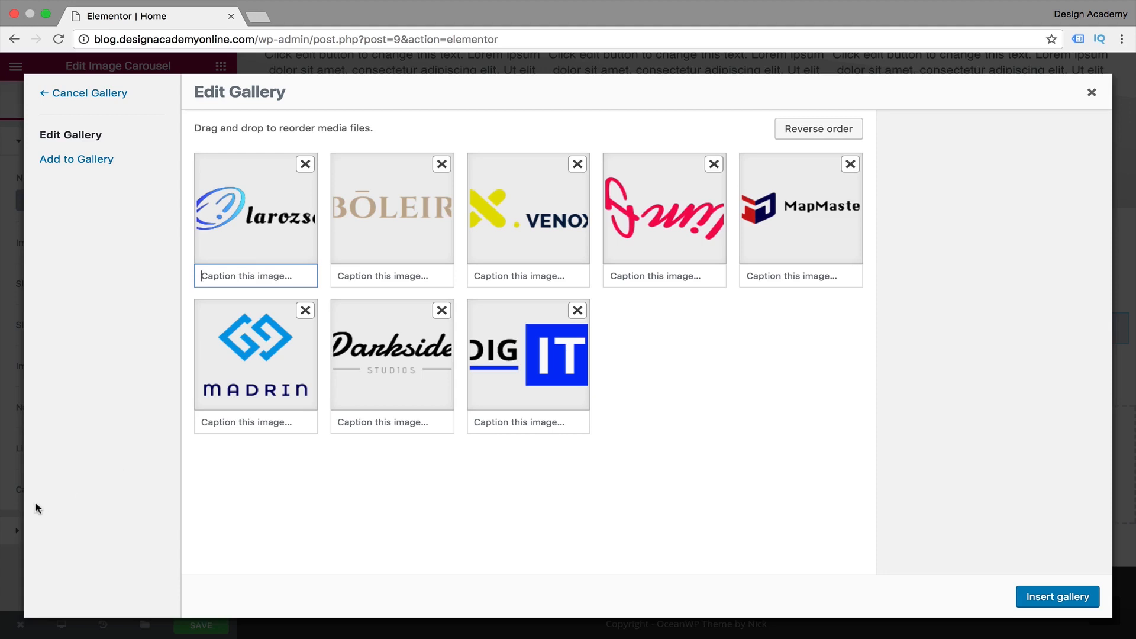
{"action": "type", "text": "our Tech suppliers"}
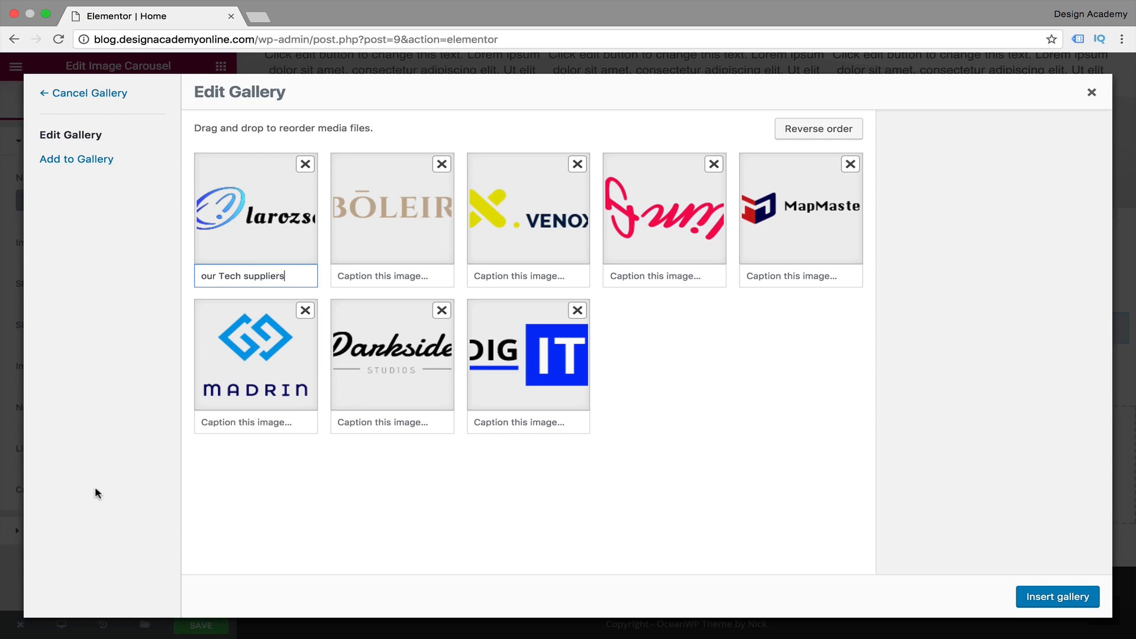
{"action": "left_click", "coordinate": [423, 276]}
{"action": "type", "text": "A"}
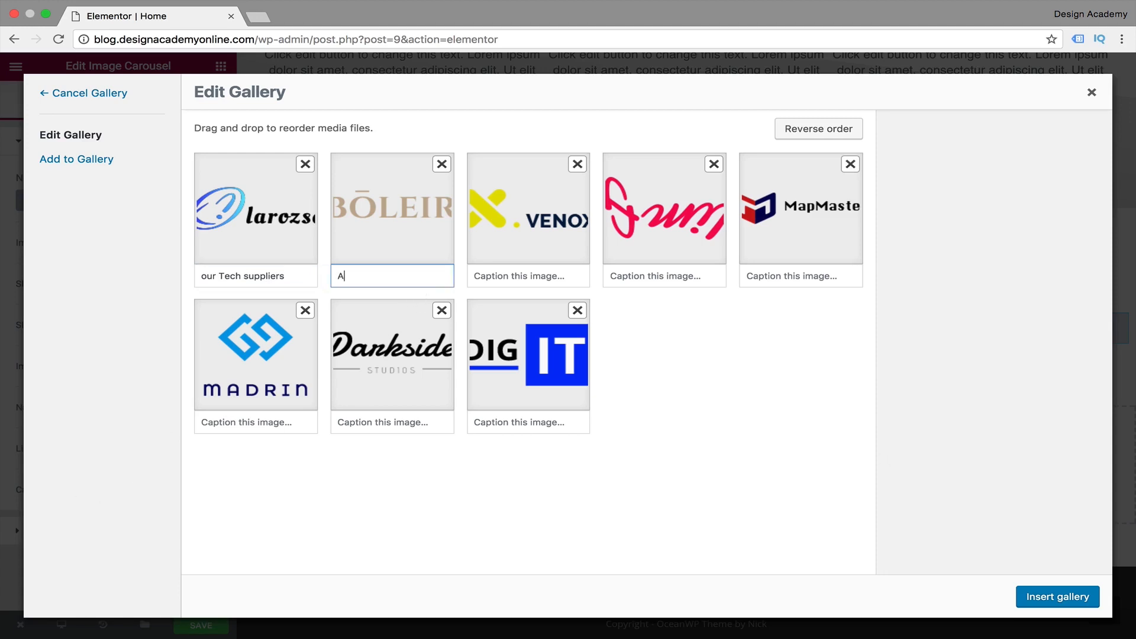
{"action": "type", "text": "dvertisers"}
{"action": "key", "text": "Tab"}
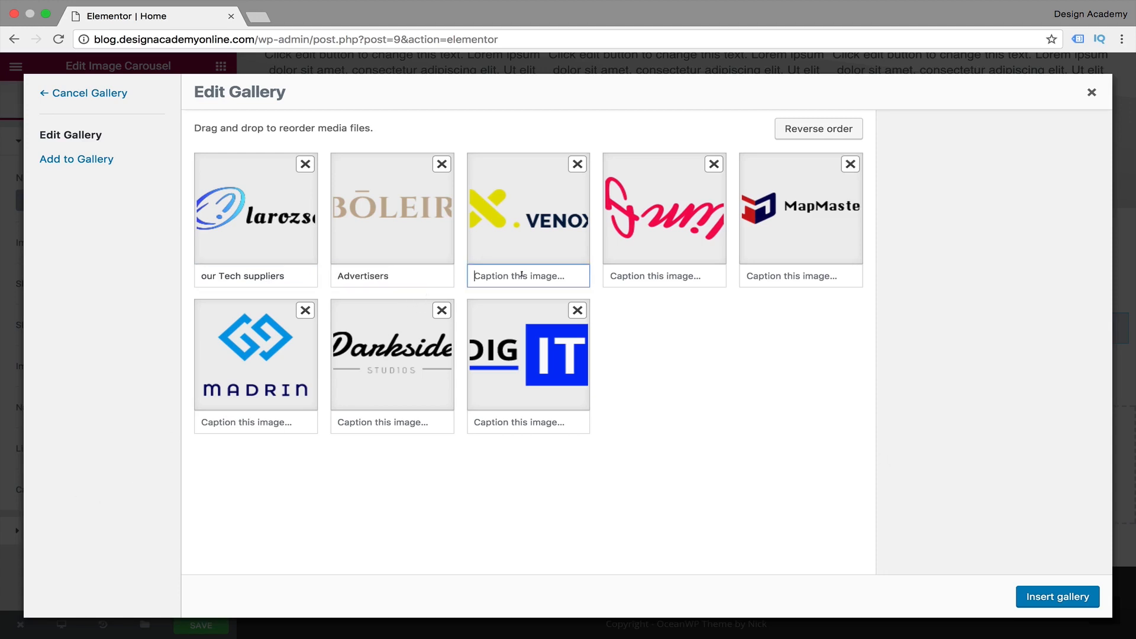
{"action": "type", "text": "Research Partners"}
{"action": "left_click", "coordinate": [1059, 598]}
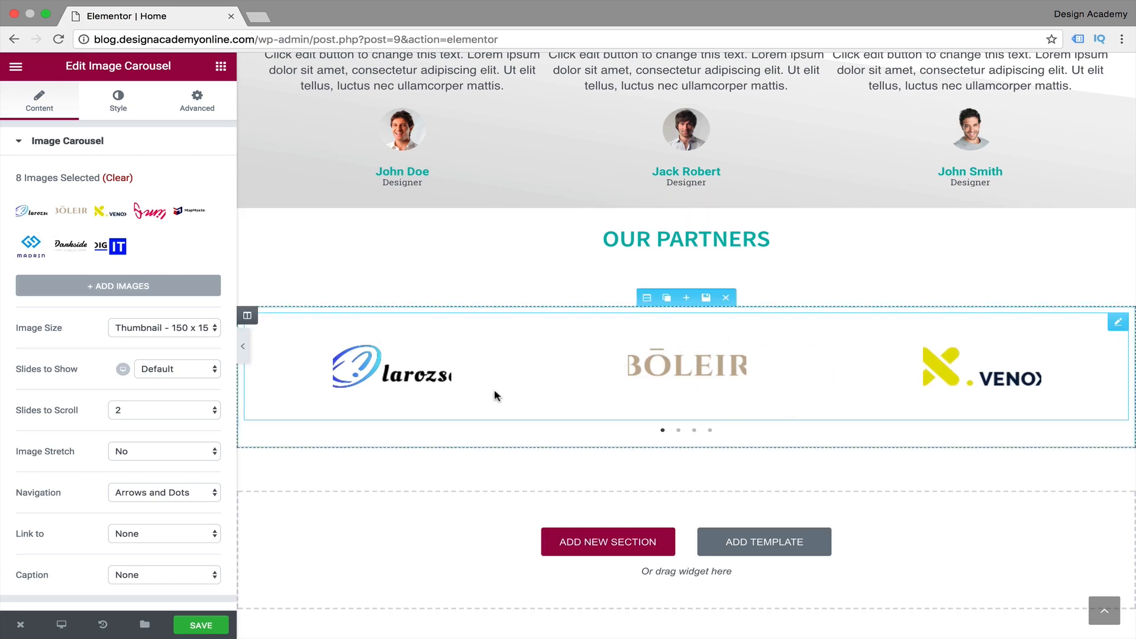
Set the partner logo carousel's image size to Medium - 300 x 300.
{"action": "scroll", "coordinate": [3, 393], "scroll_direction": "down", "scroll_amount": 1}
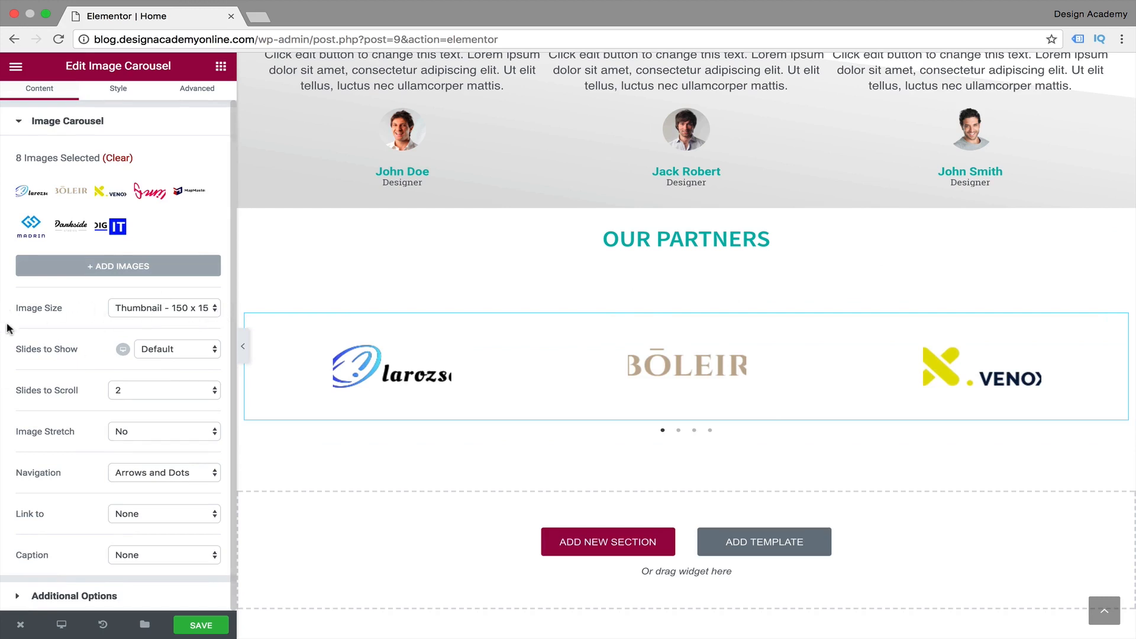
{"action": "left_click", "coordinate": [210, 307]}
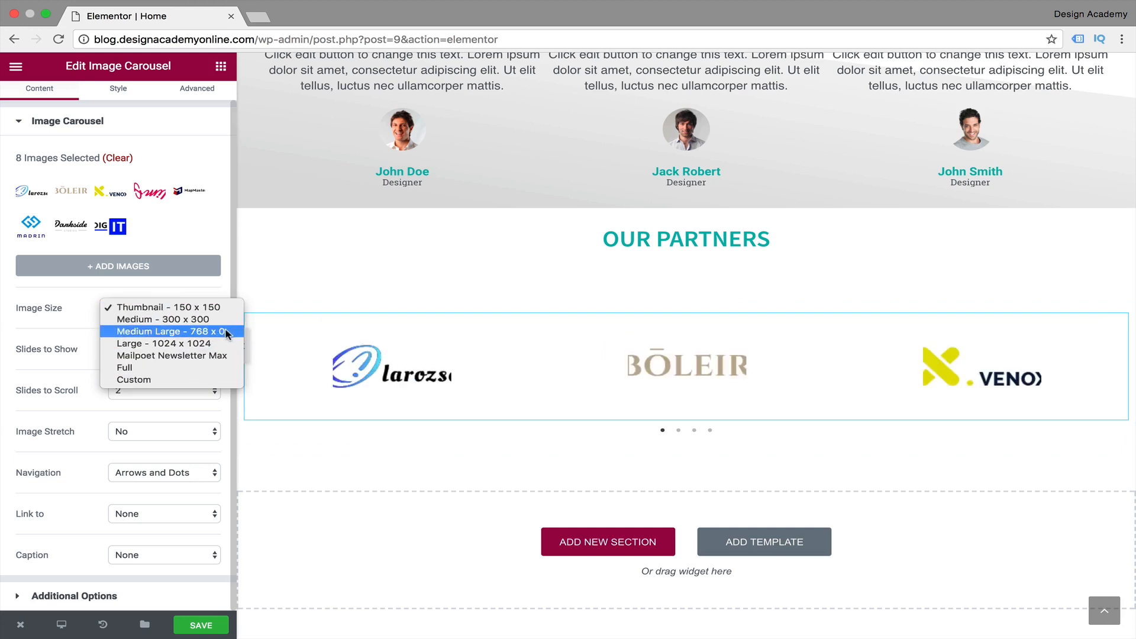
{"action": "left_click", "coordinate": [234, 323]}
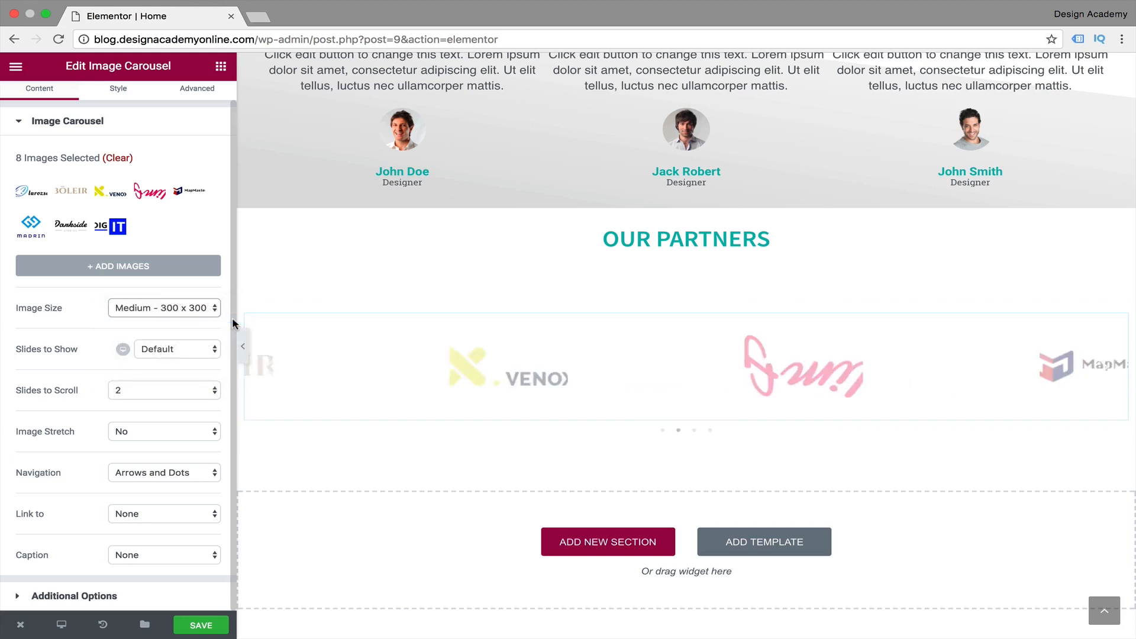
Try 5 visible slides in the logo carousel and settle on 4 for Slides to Show.
{"action": "left_click", "coordinate": [201, 352]}
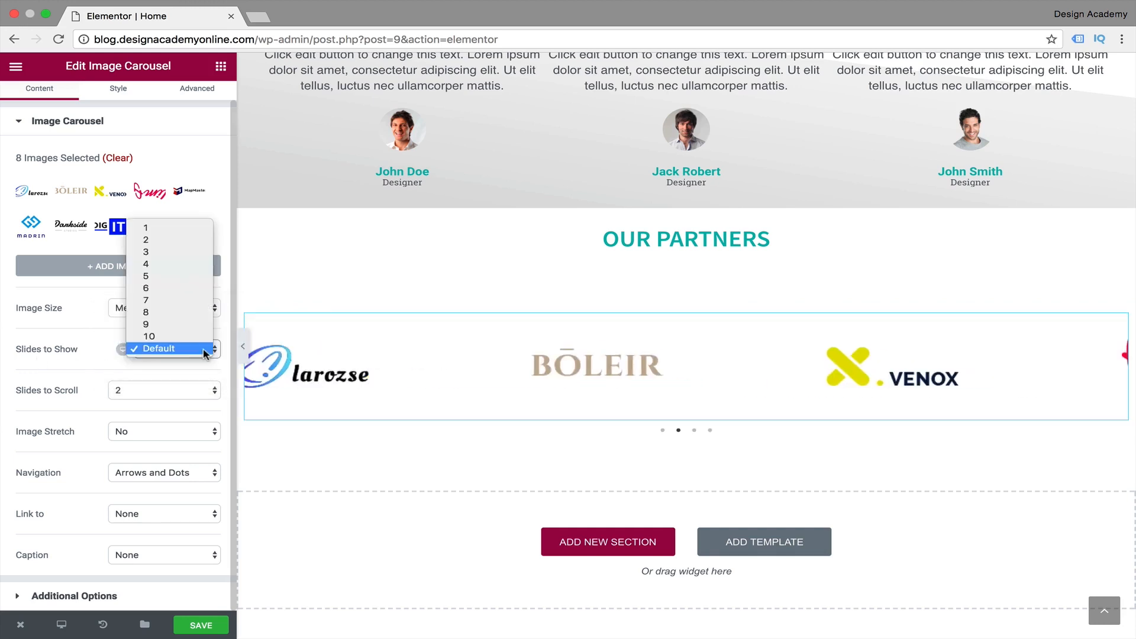
{"action": "left_click", "coordinate": [179, 277]}
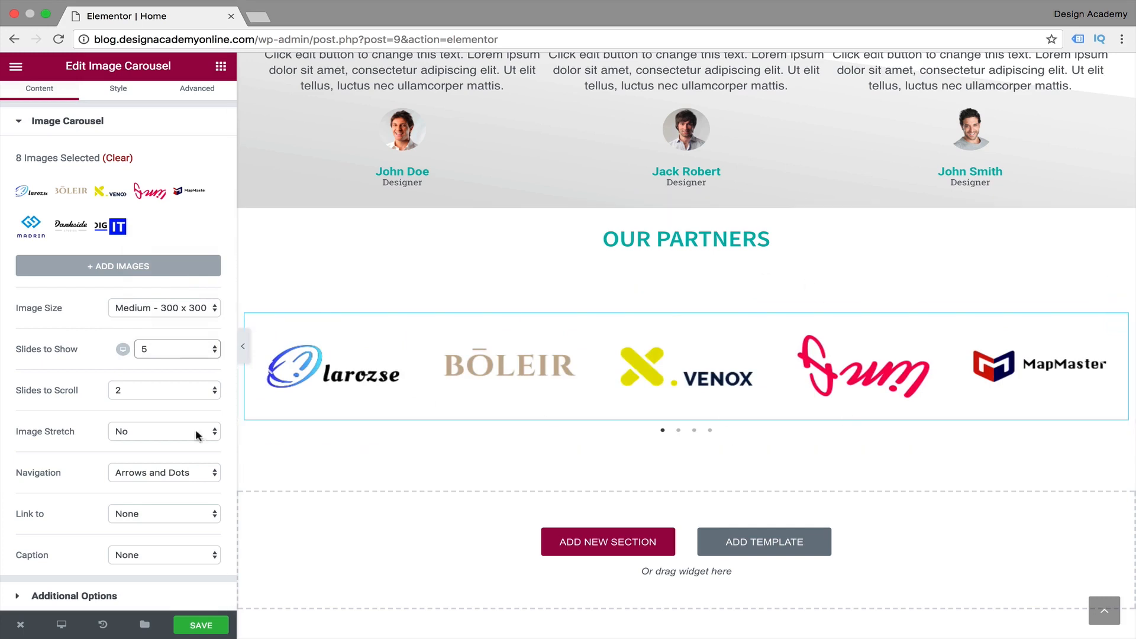
{"action": "left_click", "coordinate": [213, 357]}
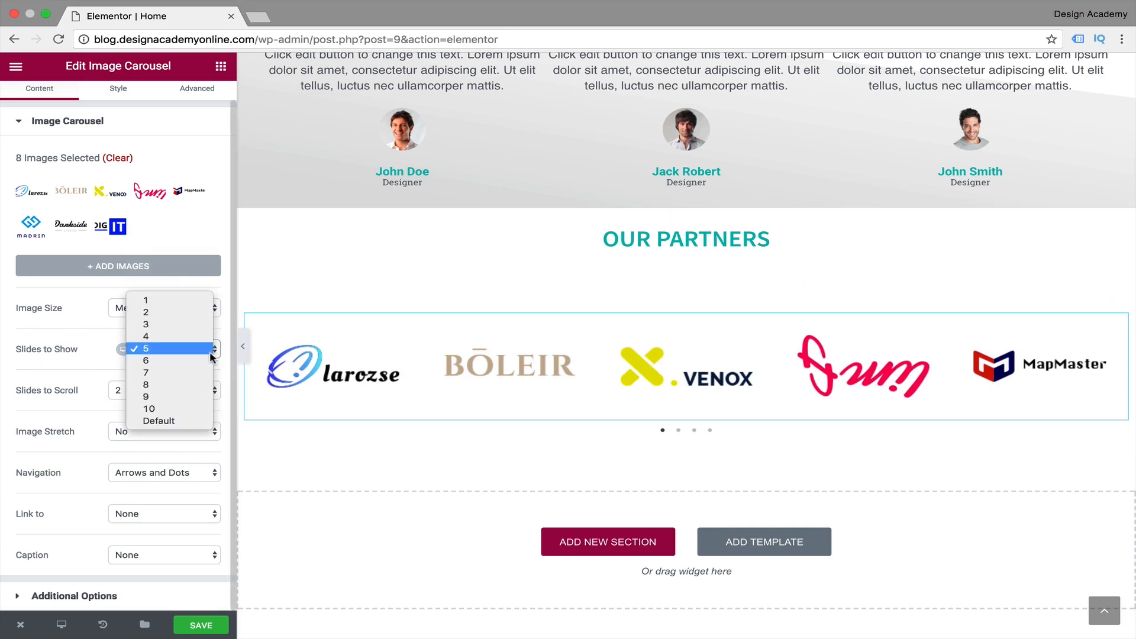
{"action": "left_click", "coordinate": [194, 336]}
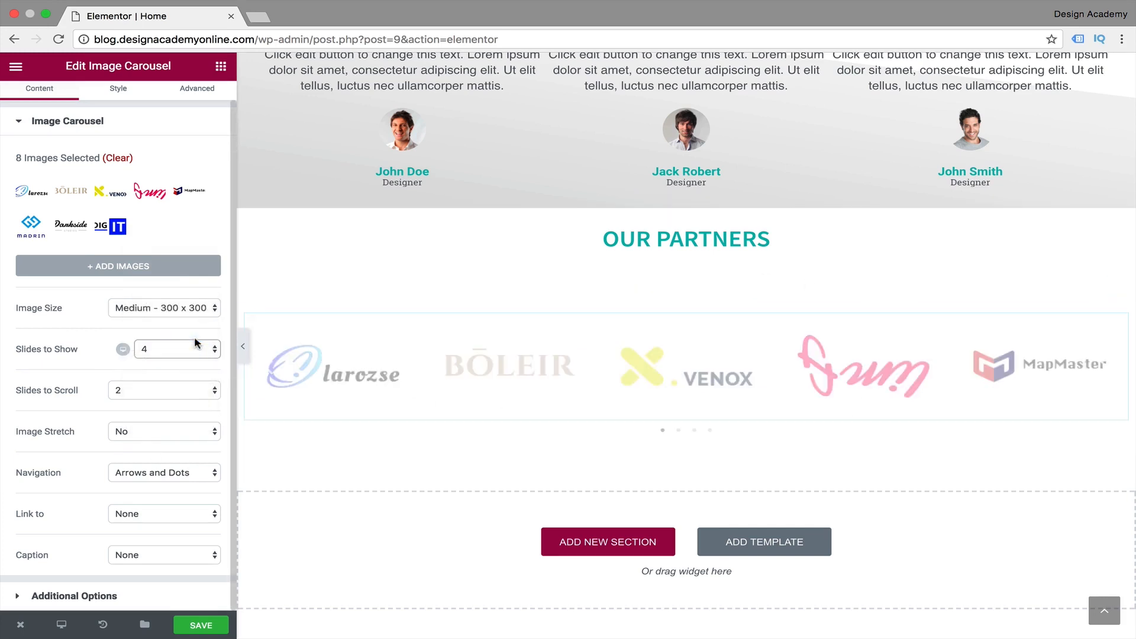
Set the logo carousel's Slides to Scroll to 4.
{"action": "left_click", "coordinate": [214, 390]}
{"action": "left_click", "coordinate": [219, 383]}
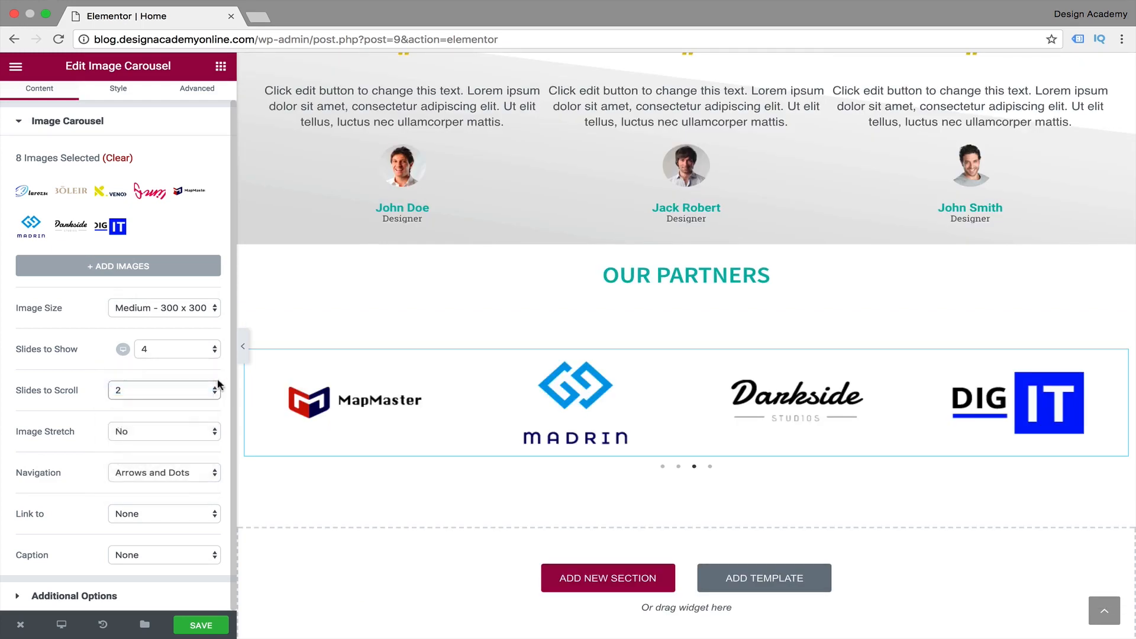
{"action": "left_click", "coordinate": [213, 395]}
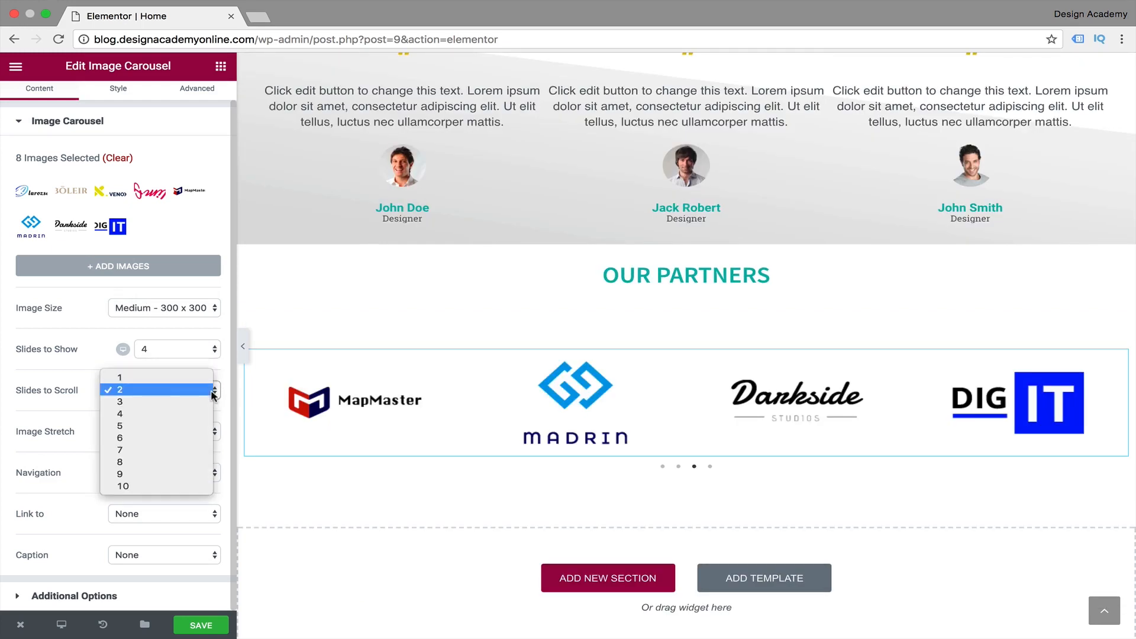
{"action": "left_click", "coordinate": [188, 413]}
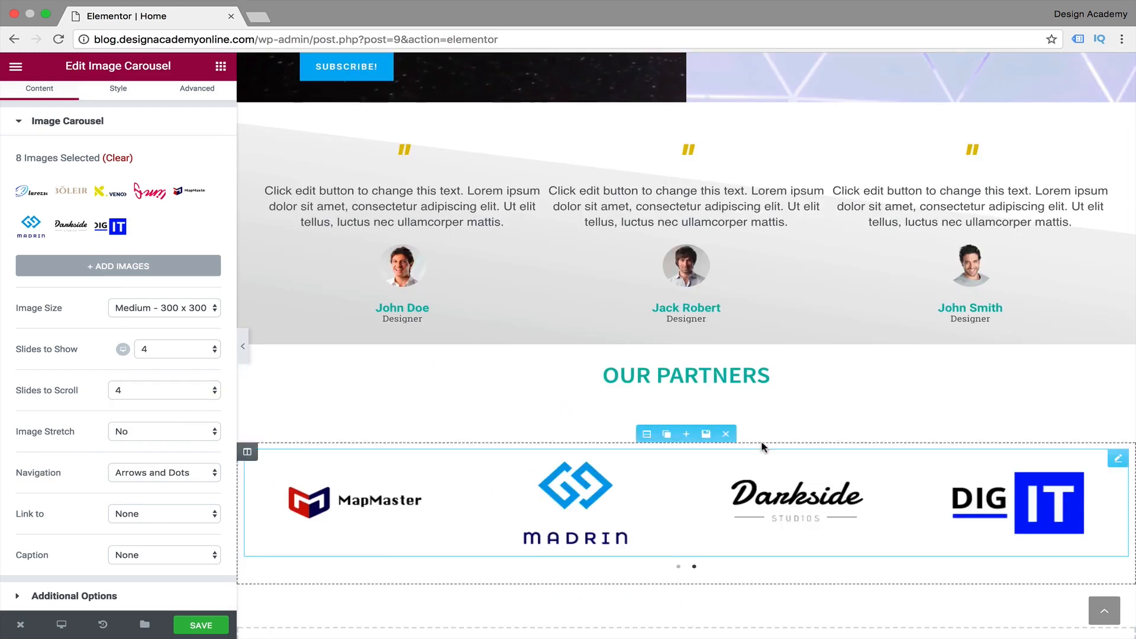
Try 2 for the logo carousel's Slides to Scroll and return it to 4.
{"action": "left_click", "coordinate": [213, 390]}
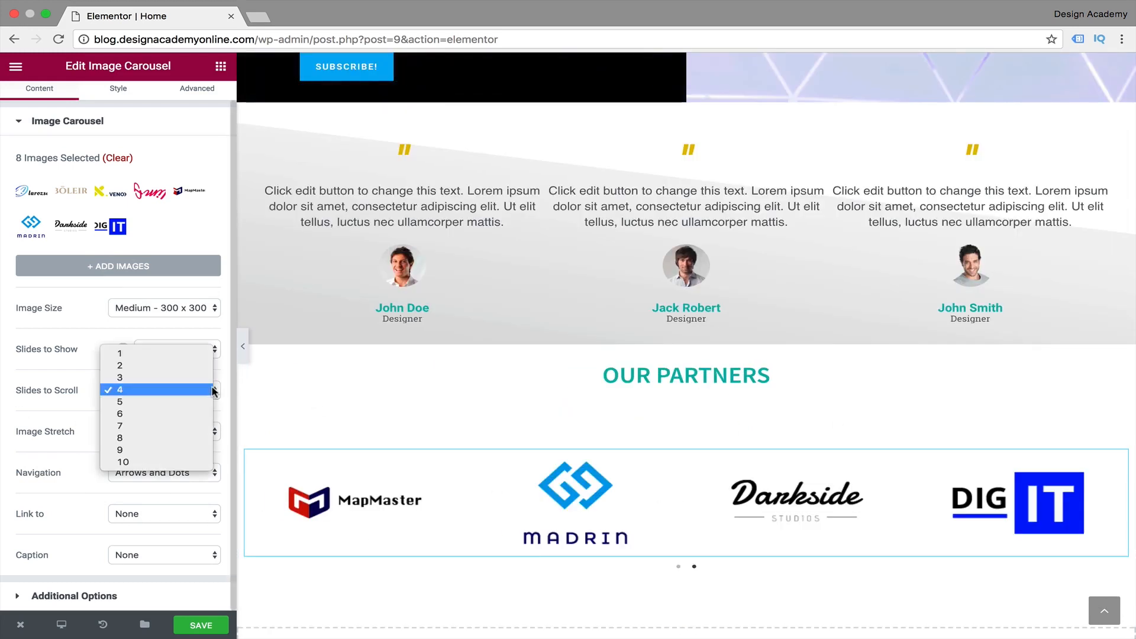
{"action": "left_click", "coordinate": [190, 367]}
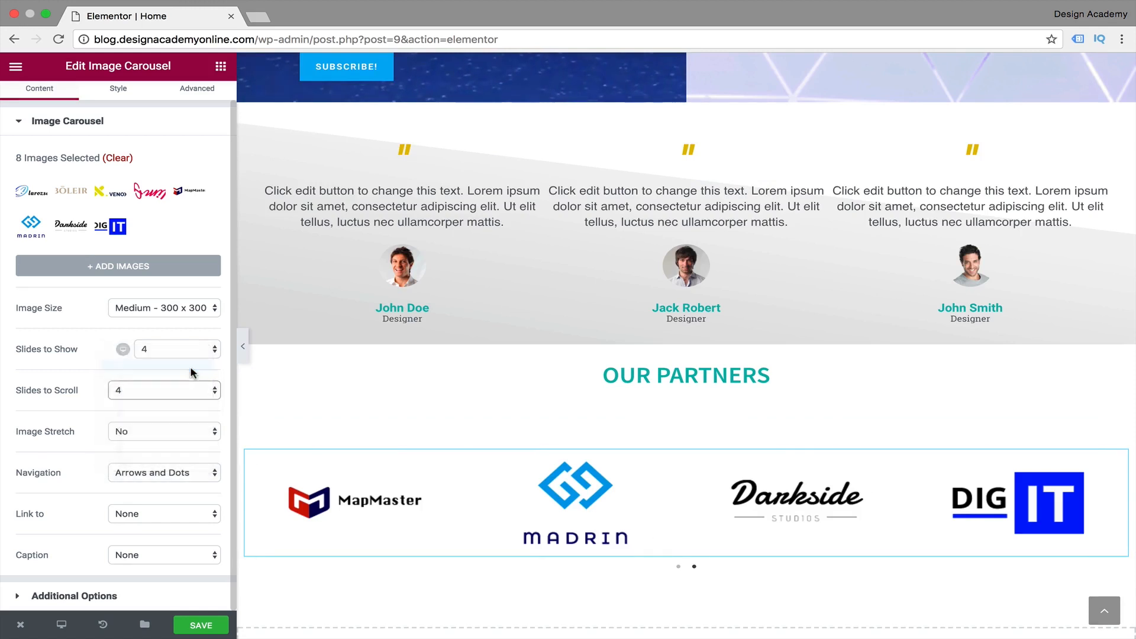
{"action": "left_click", "coordinate": [195, 390]}
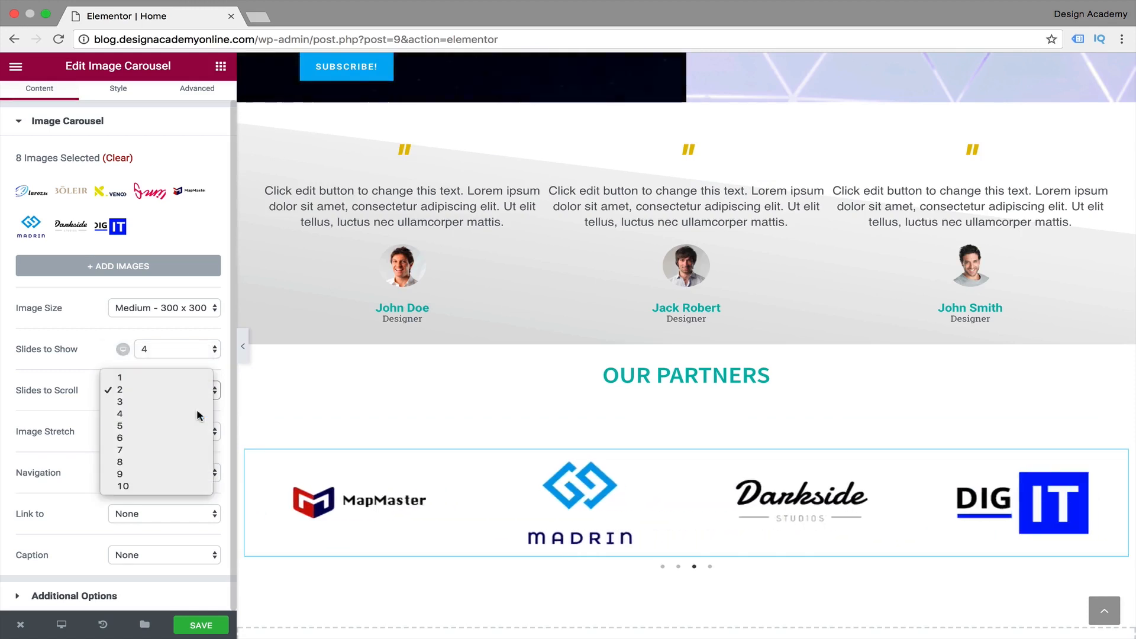
{"action": "left_click", "coordinate": [198, 414]}
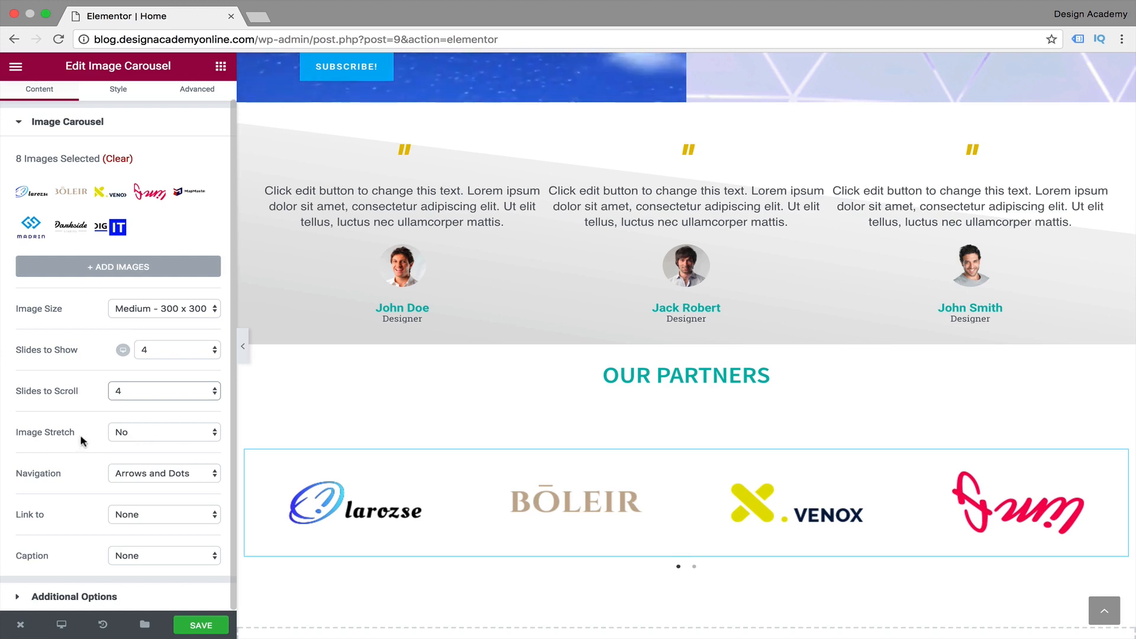
Try Image Stretch set to Yes on the logo carousel and switch it back to No.
{"action": "left_click", "coordinate": [215, 433]}
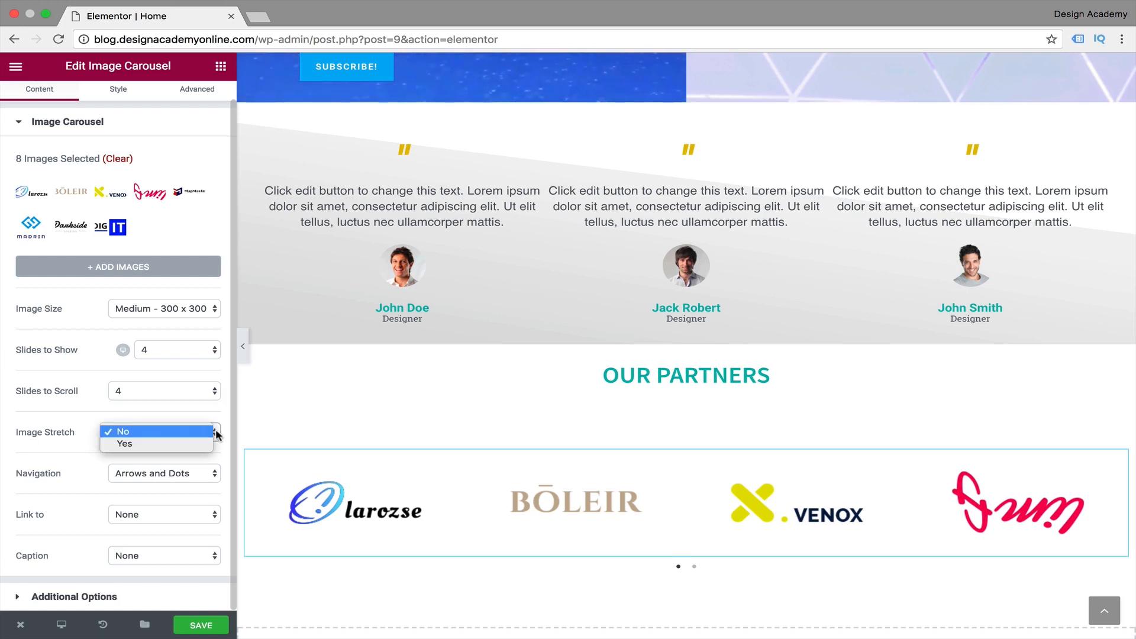
{"action": "left_click", "coordinate": [185, 445]}
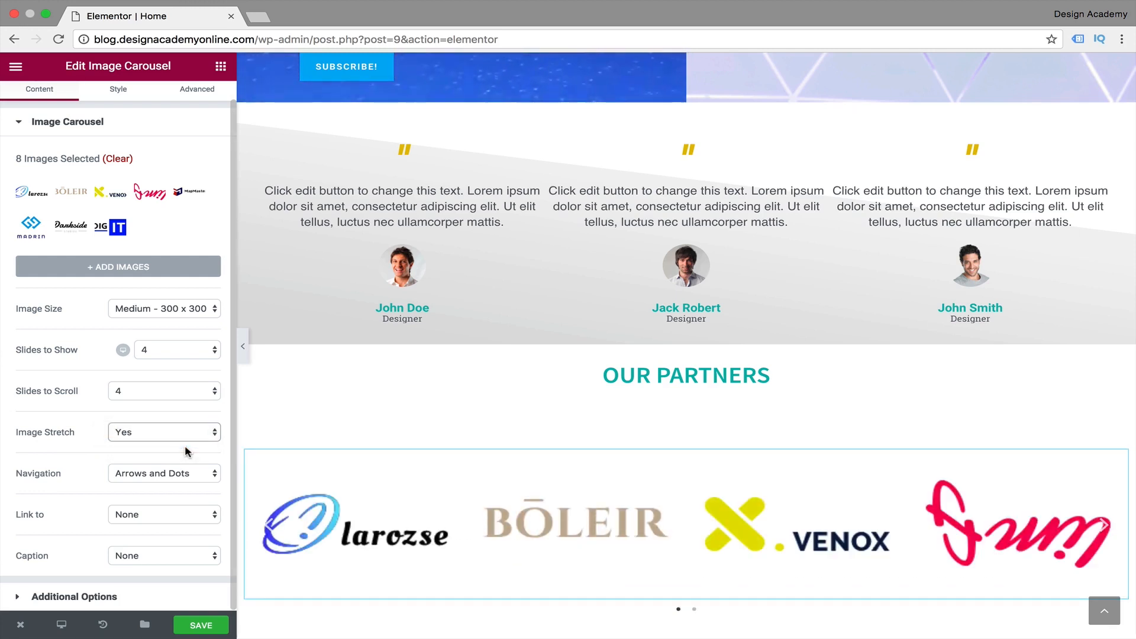
{"action": "left_click", "coordinate": [189, 432]}
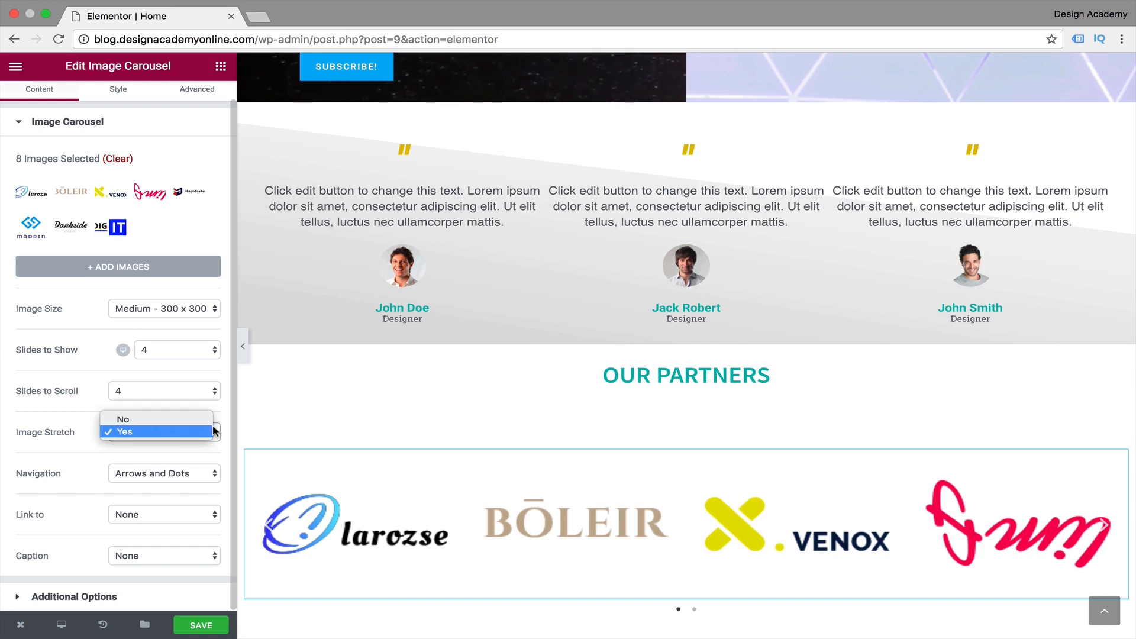
{"action": "left_click", "coordinate": [190, 420]}
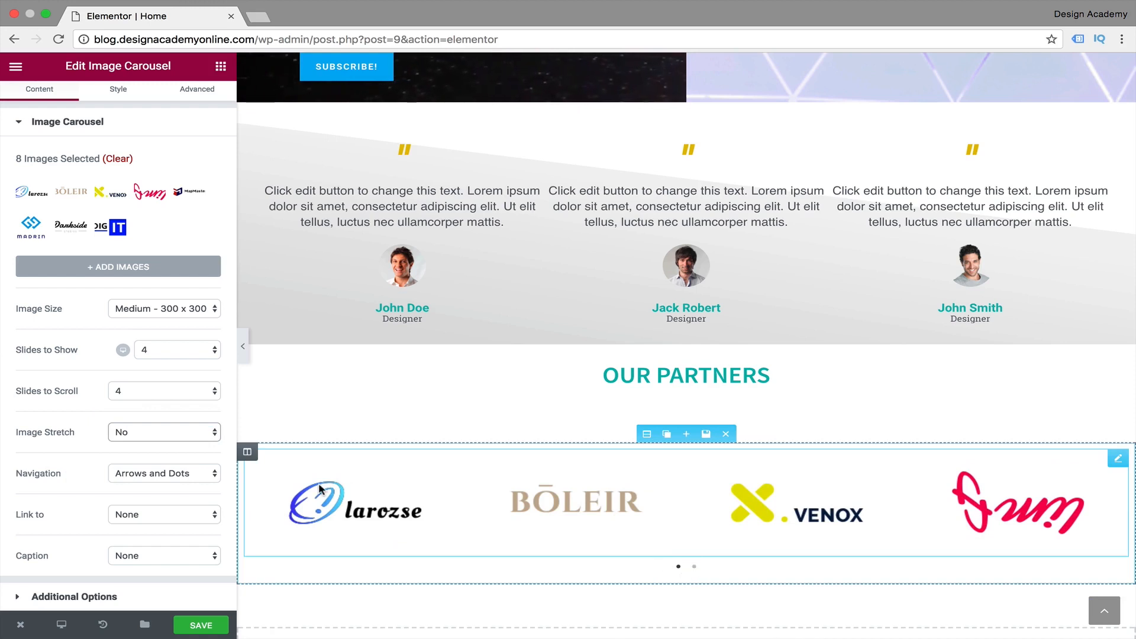
Set the logo carousel's Navigation to Arrows only and test paging through the logos with the previous arrow.
{"action": "left_click", "coordinate": [201, 474]}
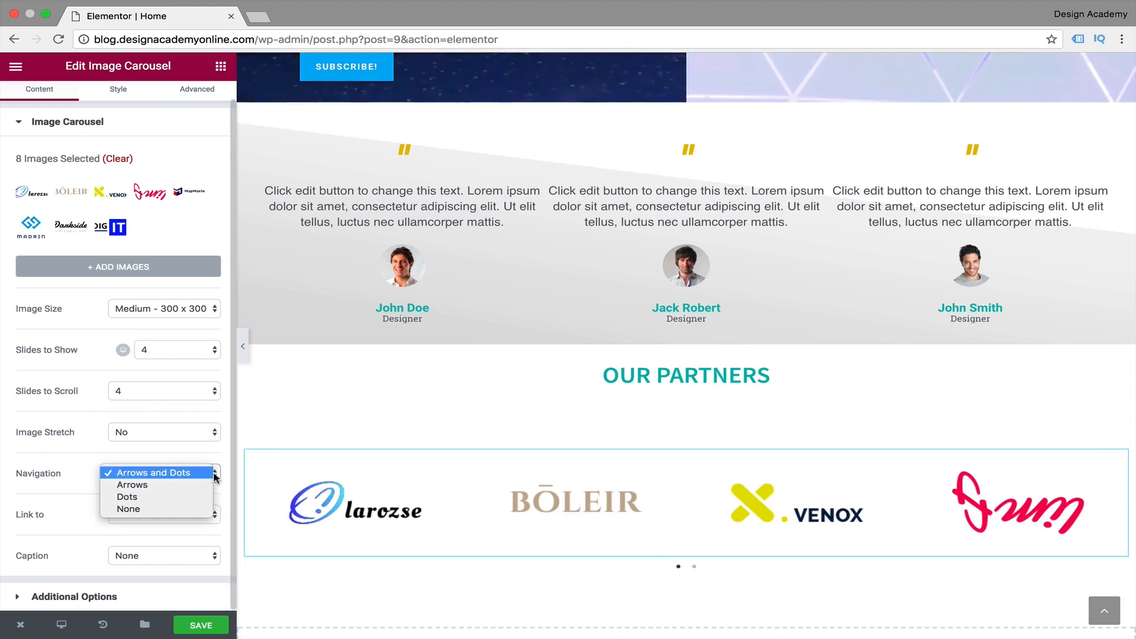
{"action": "left_click", "coordinate": [192, 491]}
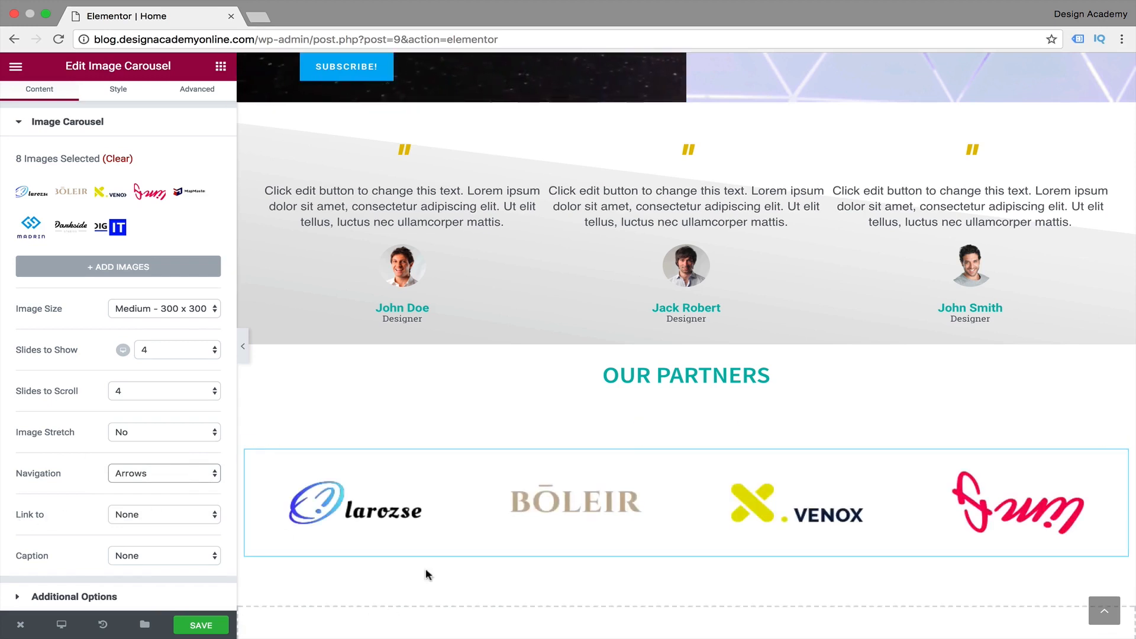
{"action": "left_click", "coordinate": [267, 510]}
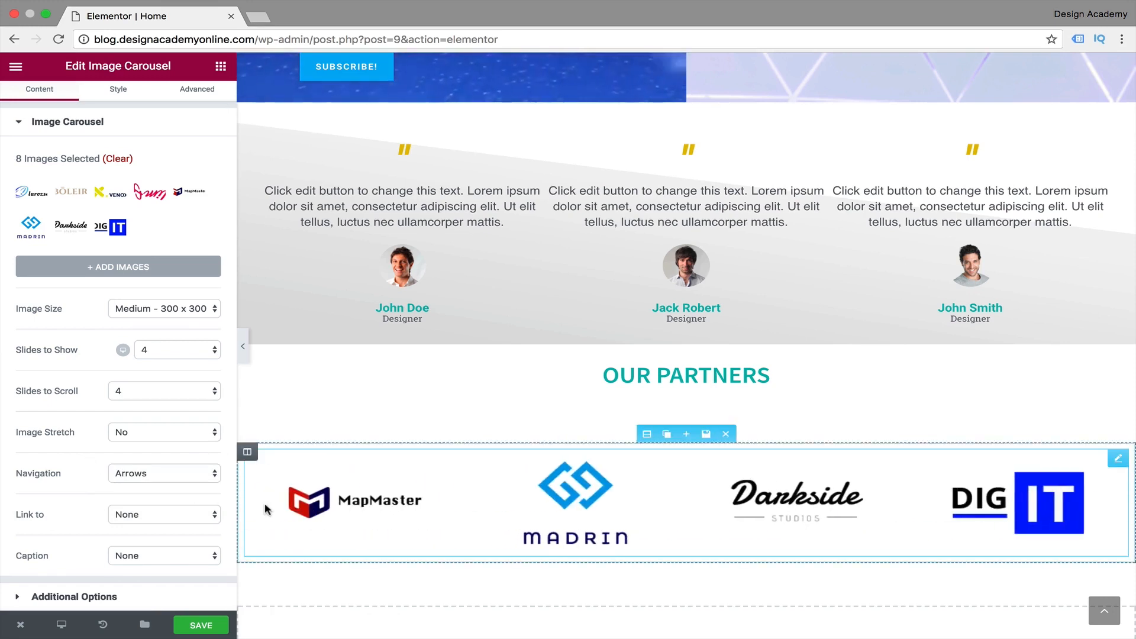
{"action": "left_click", "coordinate": [267, 509]}
{"action": "left_click", "coordinate": [266, 510]}
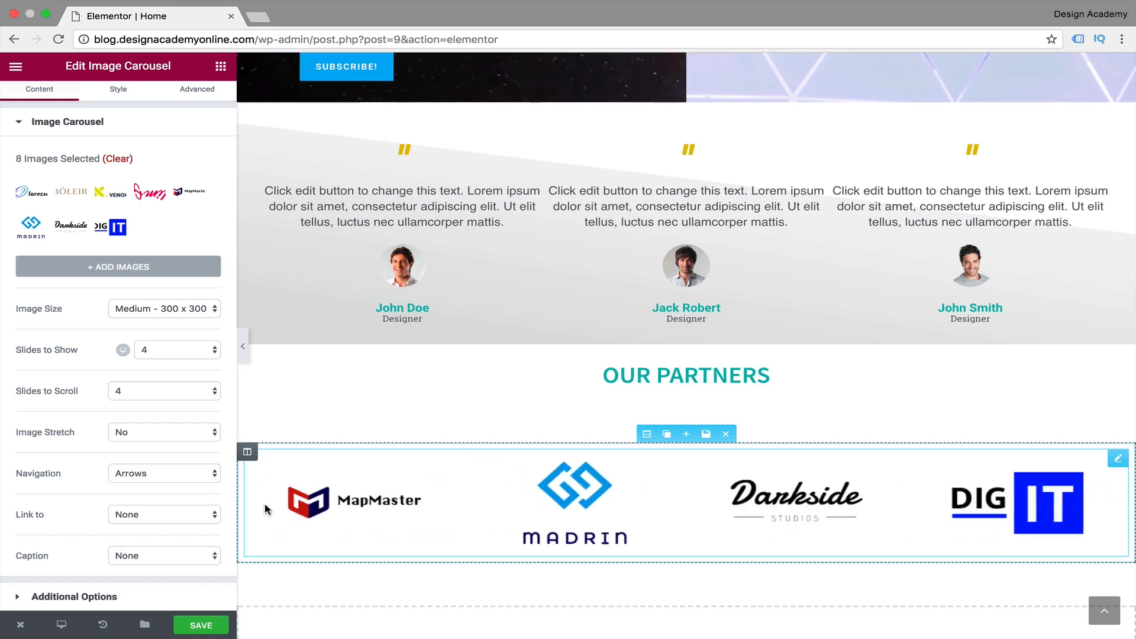
{"action": "left_click", "coordinate": [214, 516]}
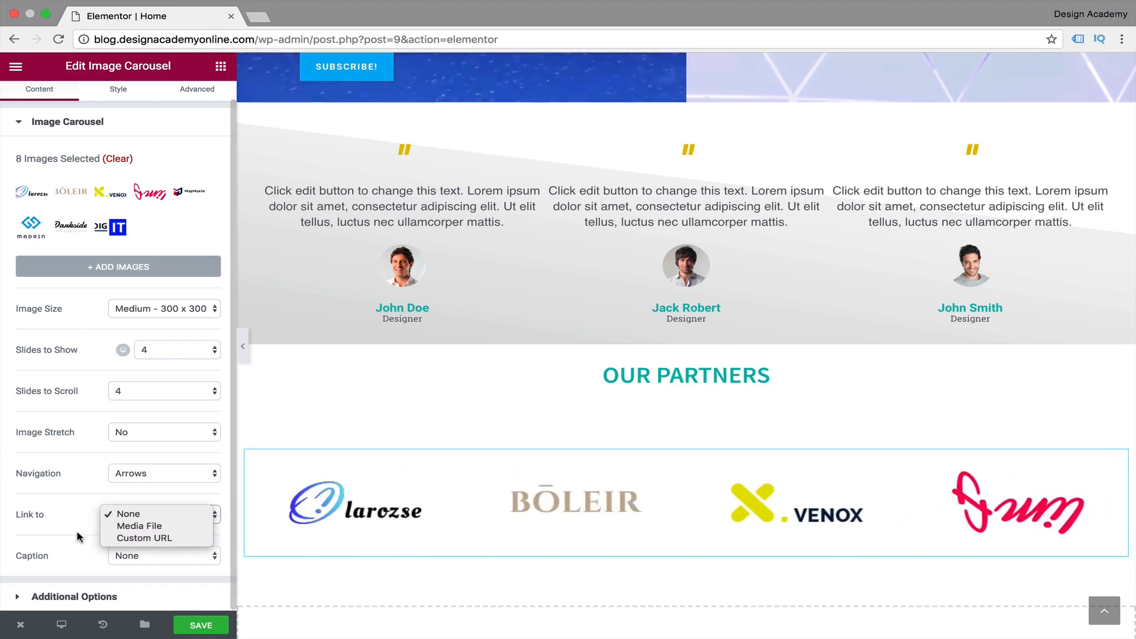
{"action": "left_click", "coordinate": [78, 533]}
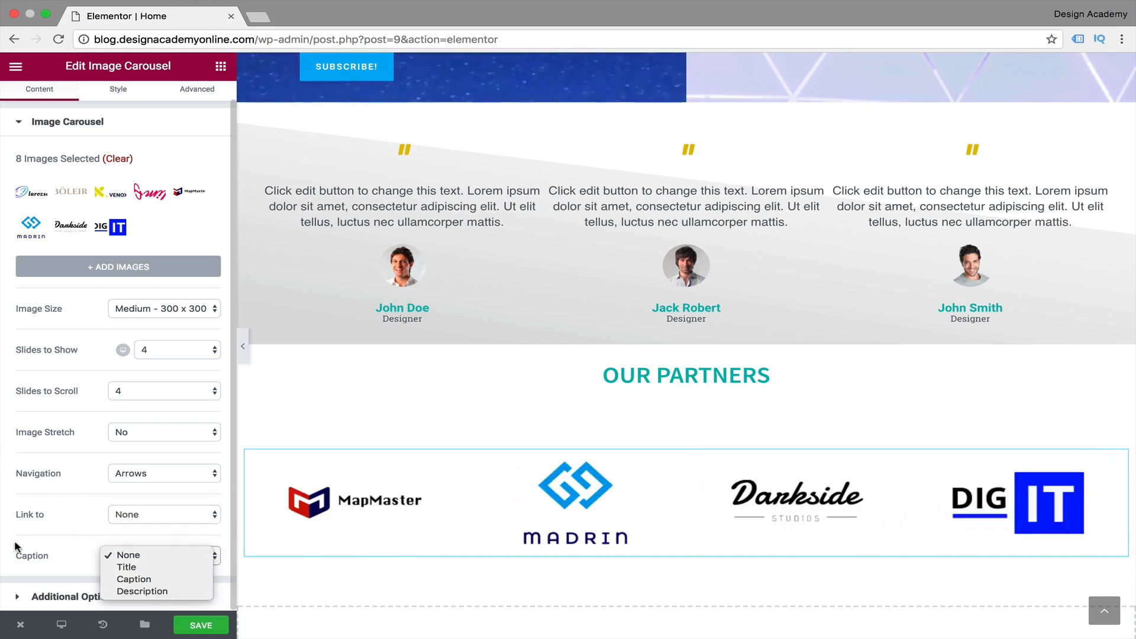
{"action": "left_click", "coordinate": [16, 543]}
Try Caption, Title and Description as the text under the carousel logos and return the Caption setting to None.
{"action": "left_click", "coordinate": [211, 556]}
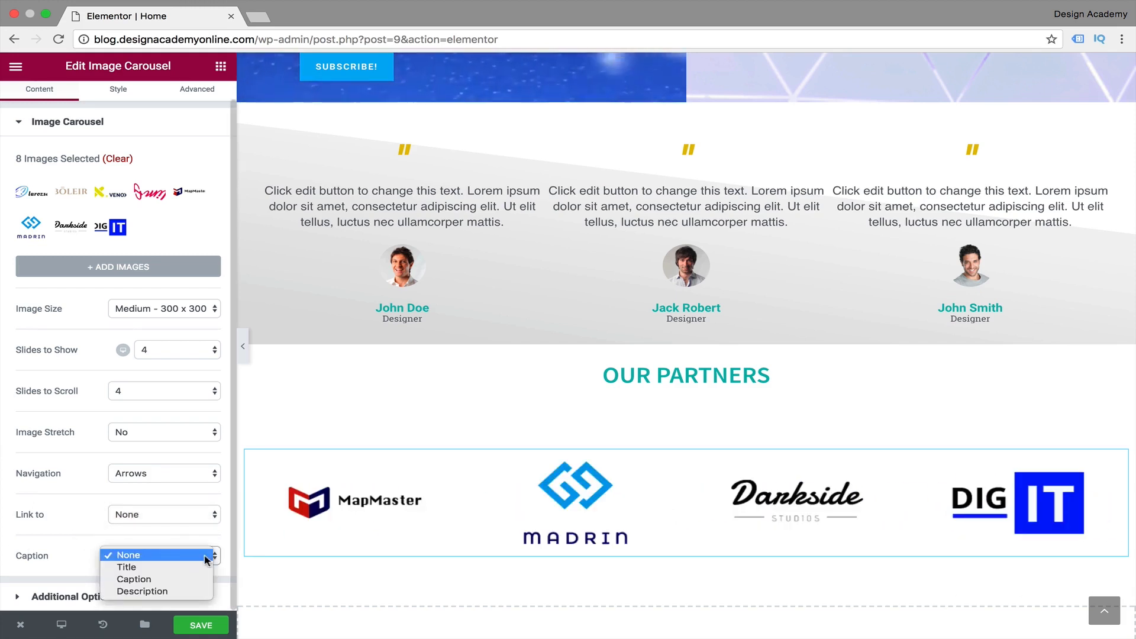
{"action": "left_click", "coordinate": [176, 578]}
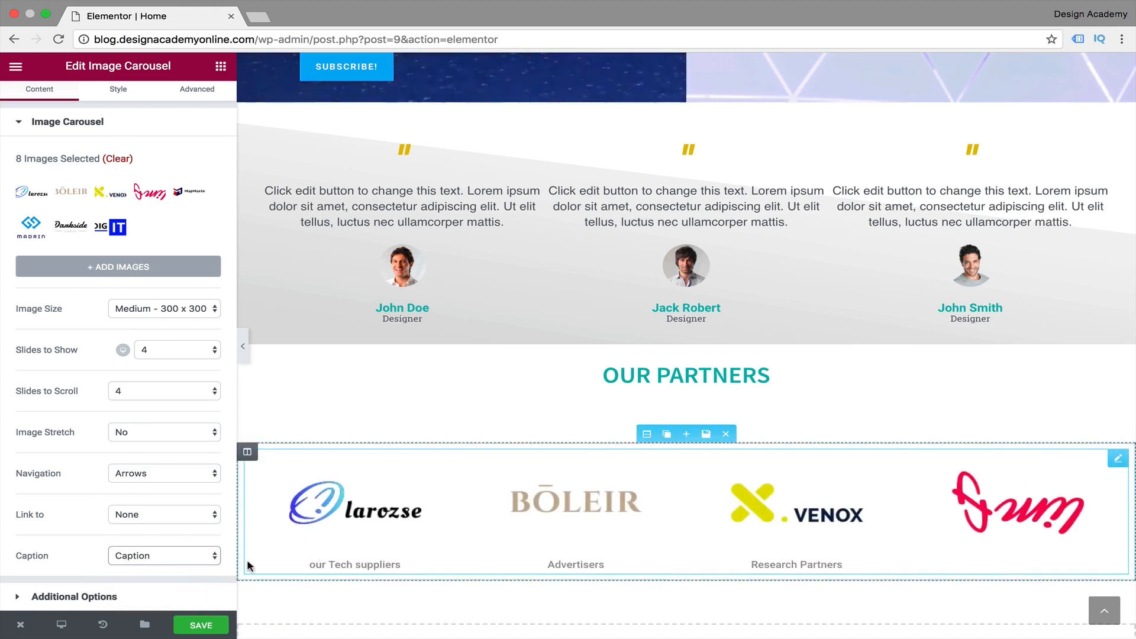
{"action": "left_click", "coordinate": [214, 557]}
{"action": "left_click", "coordinate": [176, 547]}
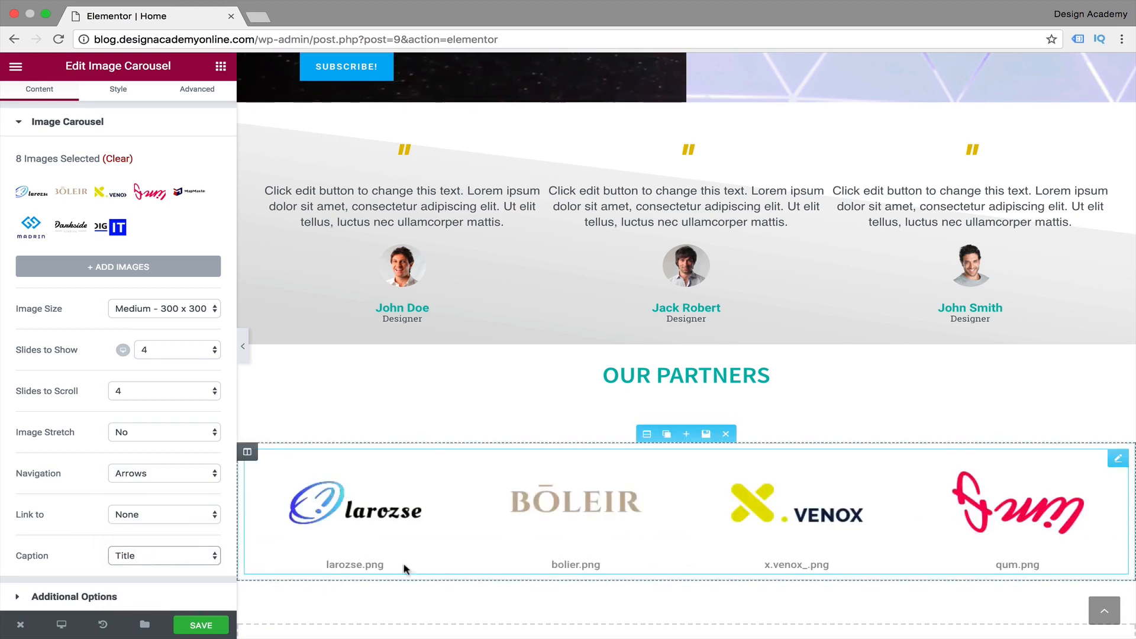
{"action": "left_click", "coordinate": [177, 556]}
{"action": "left_click", "coordinate": [189, 577]}
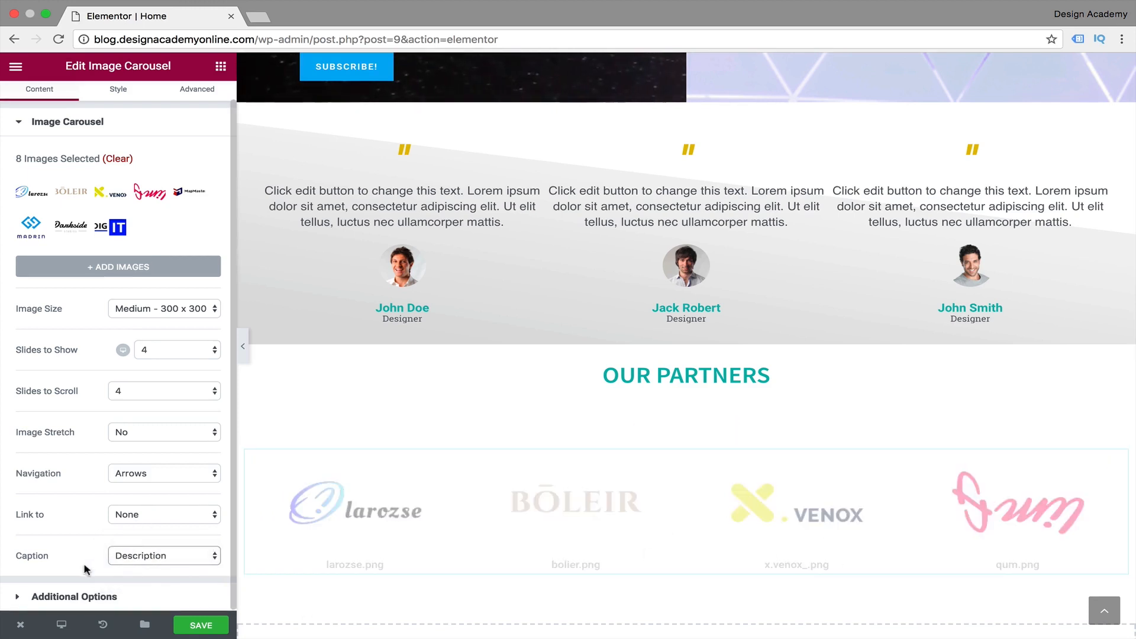
{"action": "left_click", "coordinate": [205, 559]}
{"action": "left_click", "coordinate": [177, 518]}
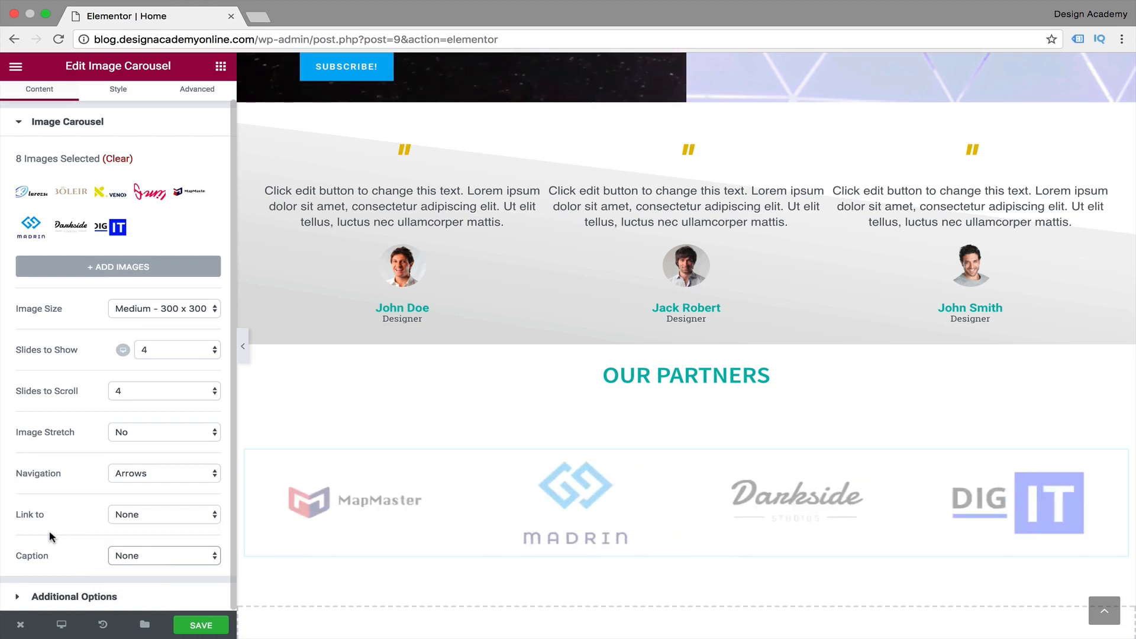
In the carousel's additional options, keep Autoplay on Yes and set the Autoplay Speed to 4000.
{"action": "left_click", "coordinate": [19, 598]}
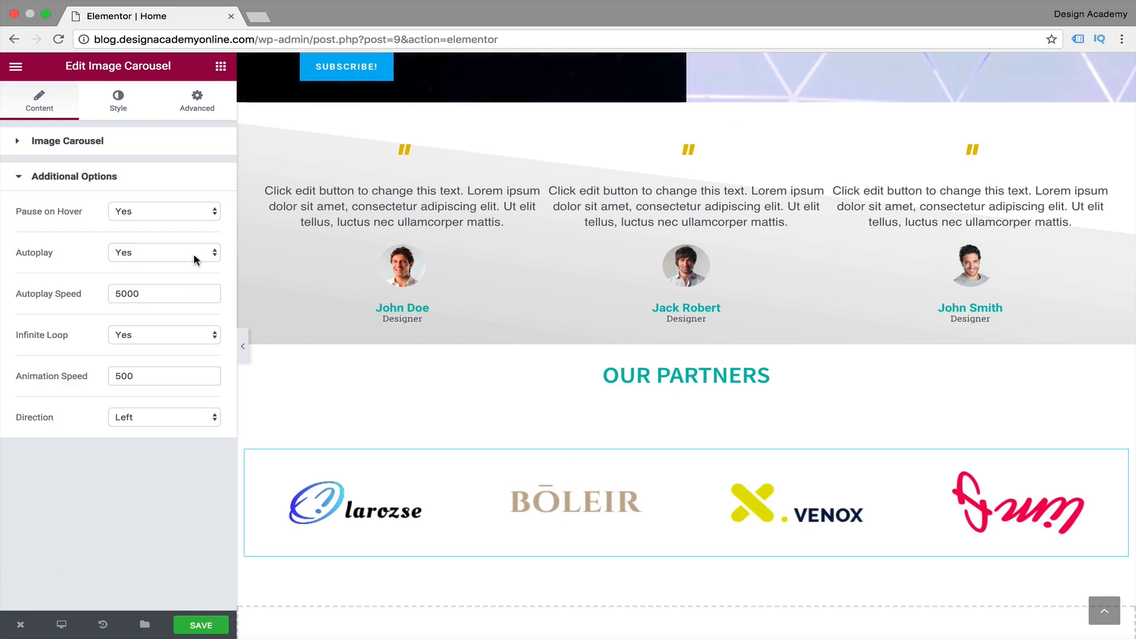
{"action": "left_click", "coordinate": [212, 254]}
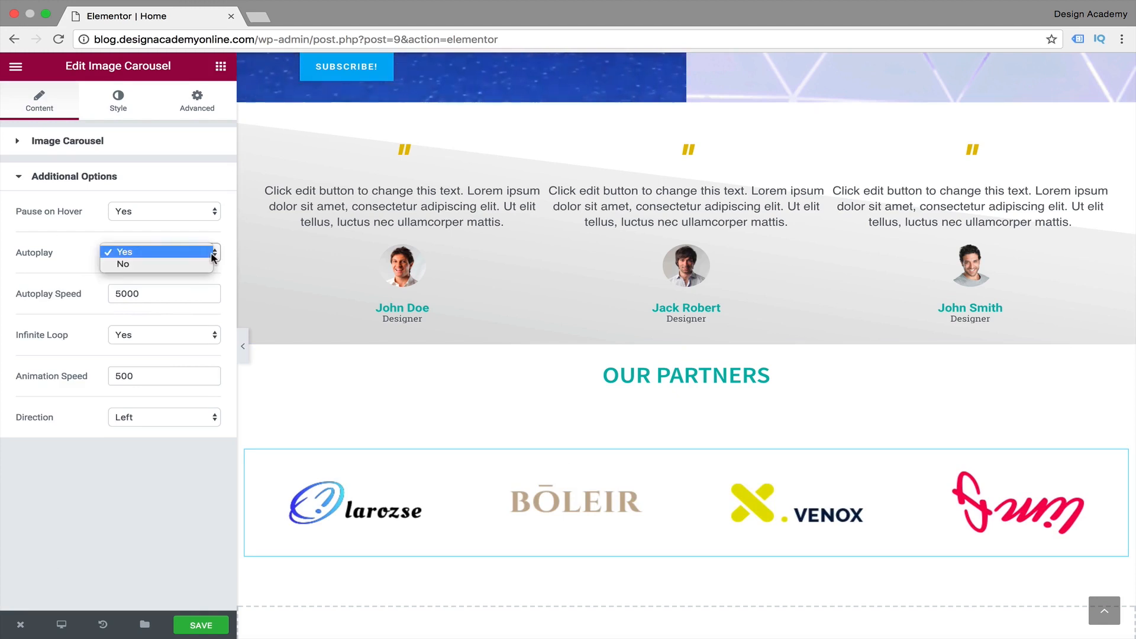
{"action": "left_click", "coordinate": [8, 248]}
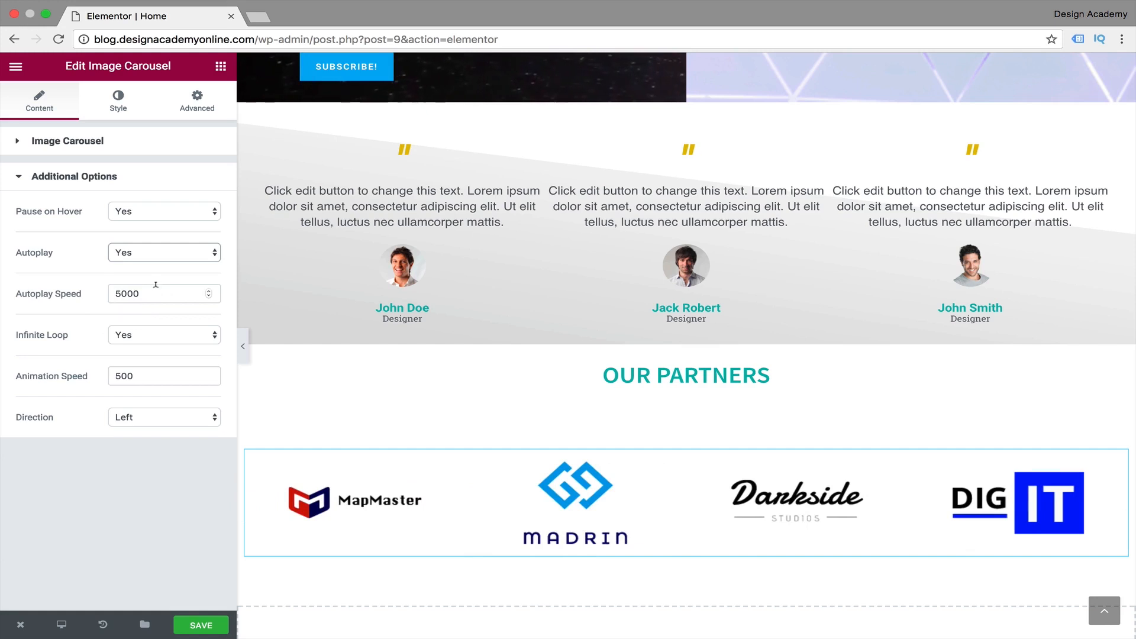
{"action": "left_click_drag", "start_coordinate": [154, 293], "coordinate": [76, 294]}
{"action": "type", "text": "4"}
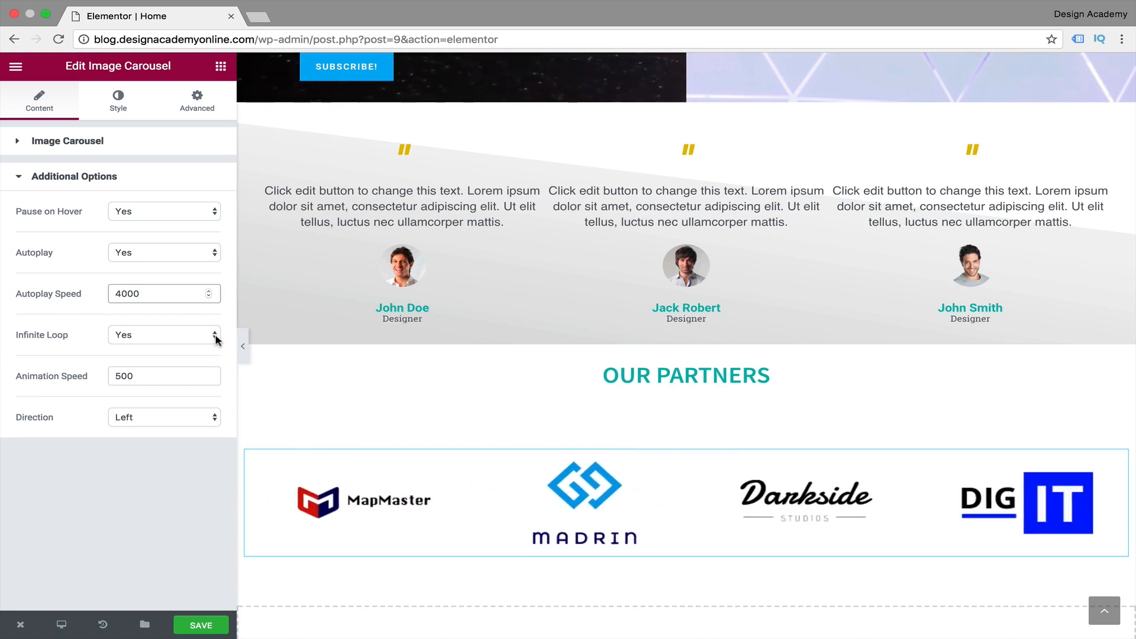
Try an Animation Speed of 1000 for the logo carousel and return it to 500.
{"action": "left_click", "coordinate": [208, 378]}
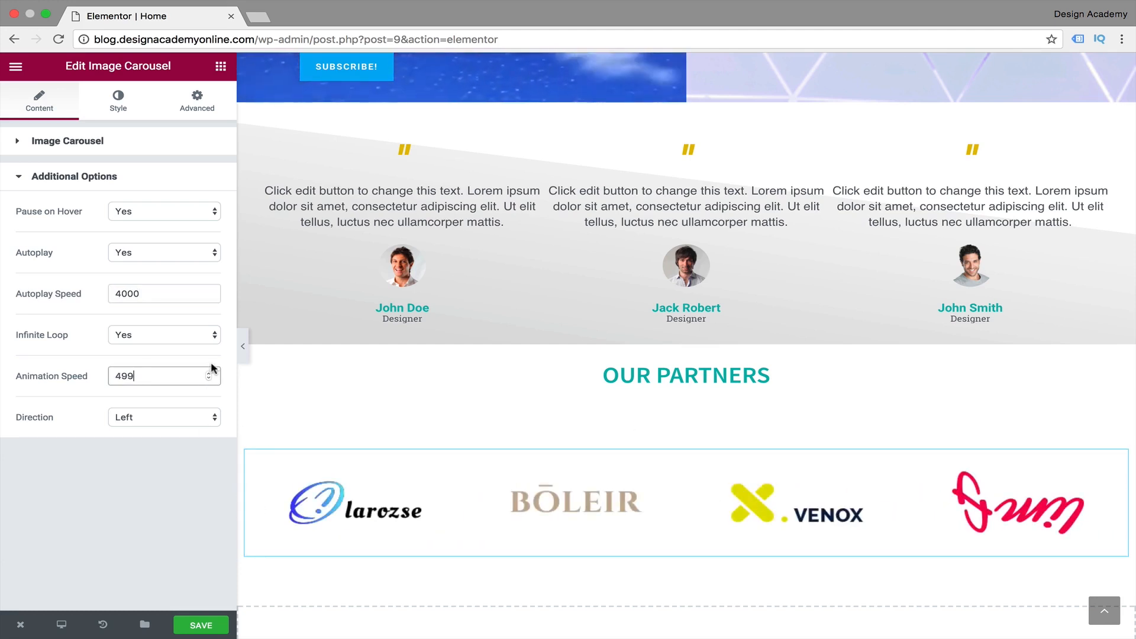
{"action": "left_click", "coordinate": [209, 373]}
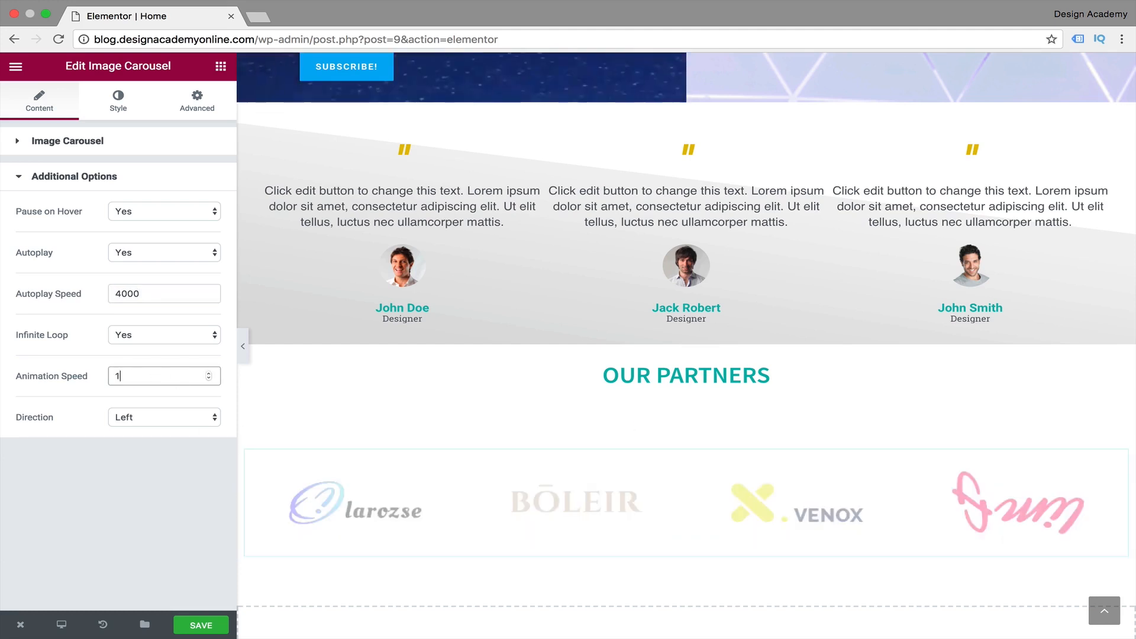
{"action": "type", "text": "1000"}
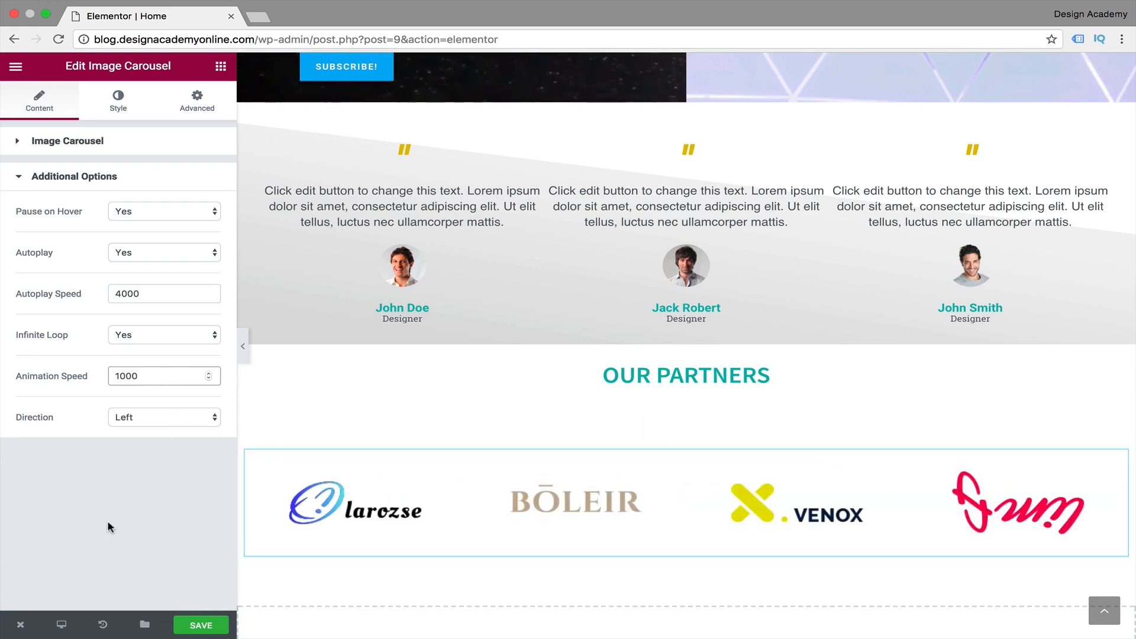
{"action": "double_click", "coordinate": [151, 373]}
{"action": "type", "text": "500"}
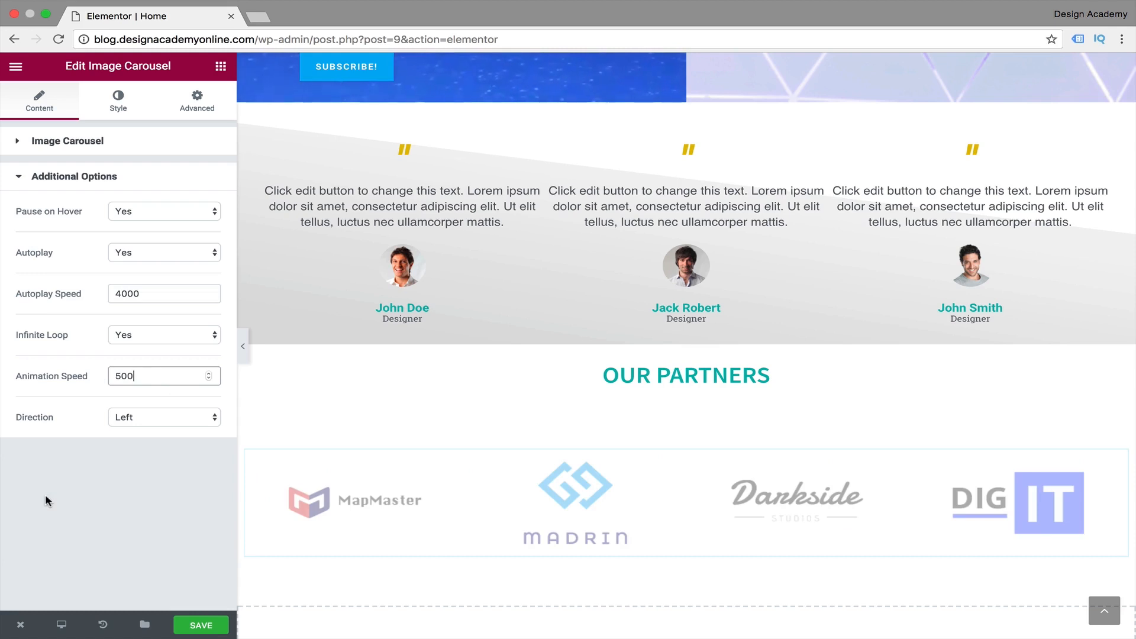
{"action": "left_click", "coordinate": [178, 293]}
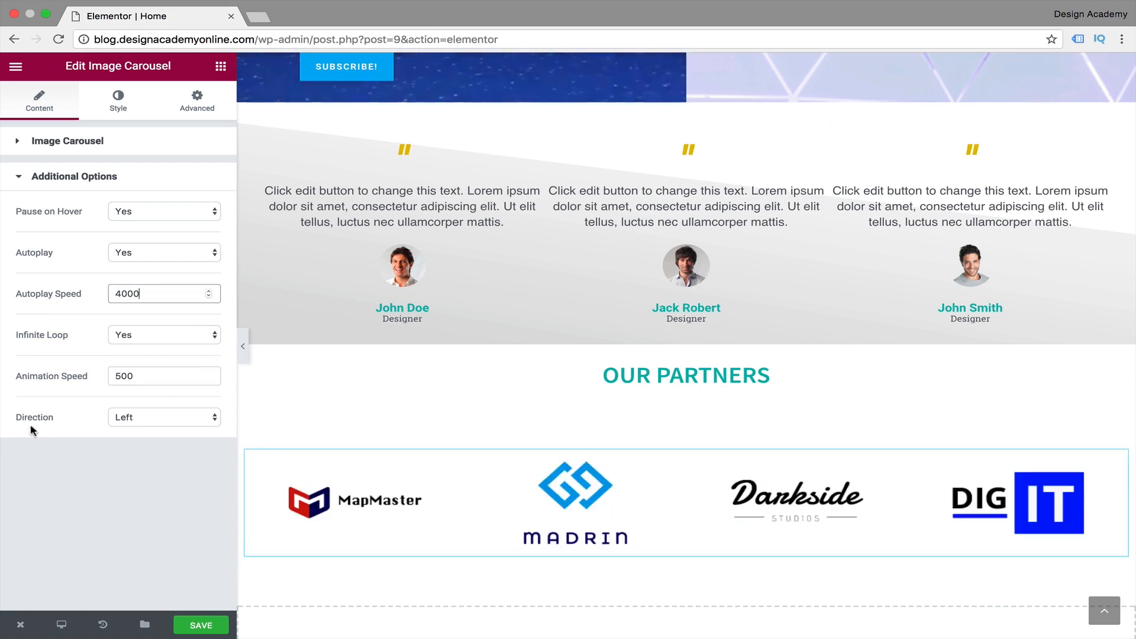
{"action": "left_click", "coordinate": [216, 422]}
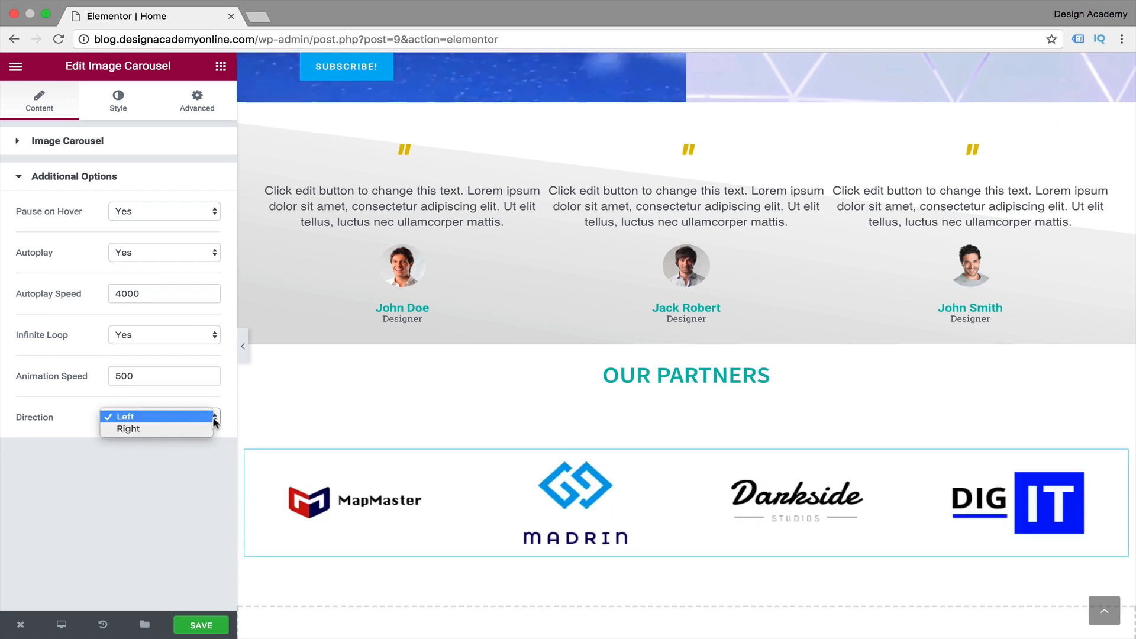
{"action": "key", "text": "Escape"}
Keep the carousel's arrows inside, try yellow #e2bd00 as their color and settle on the teal swatch.
{"action": "left_click", "coordinate": [121, 102]}
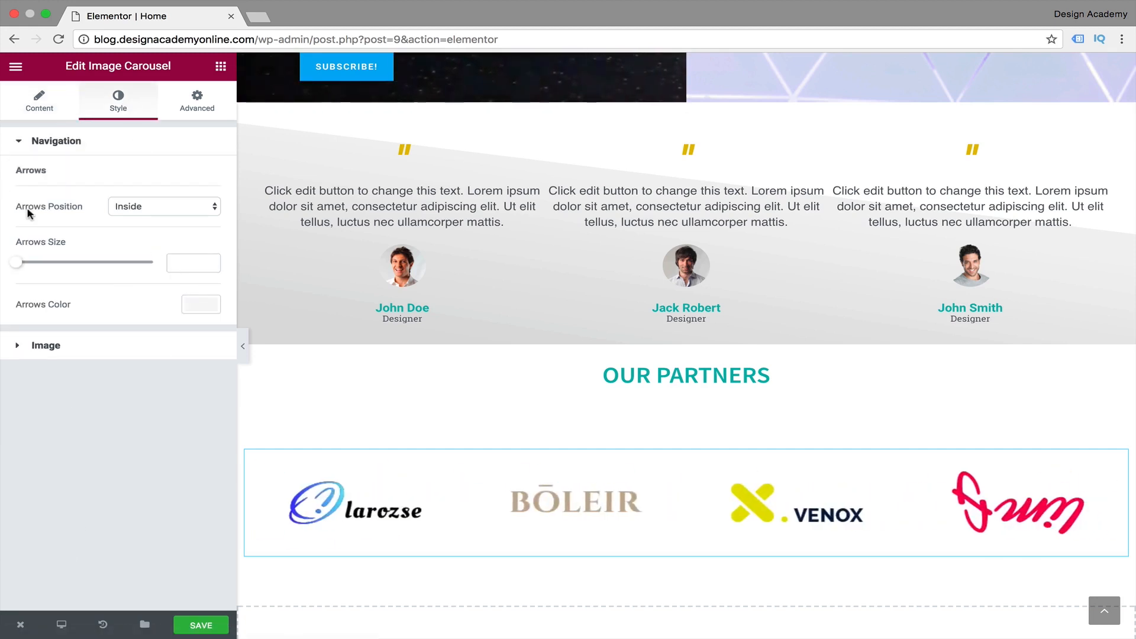
{"action": "left_click", "coordinate": [215, 207]}
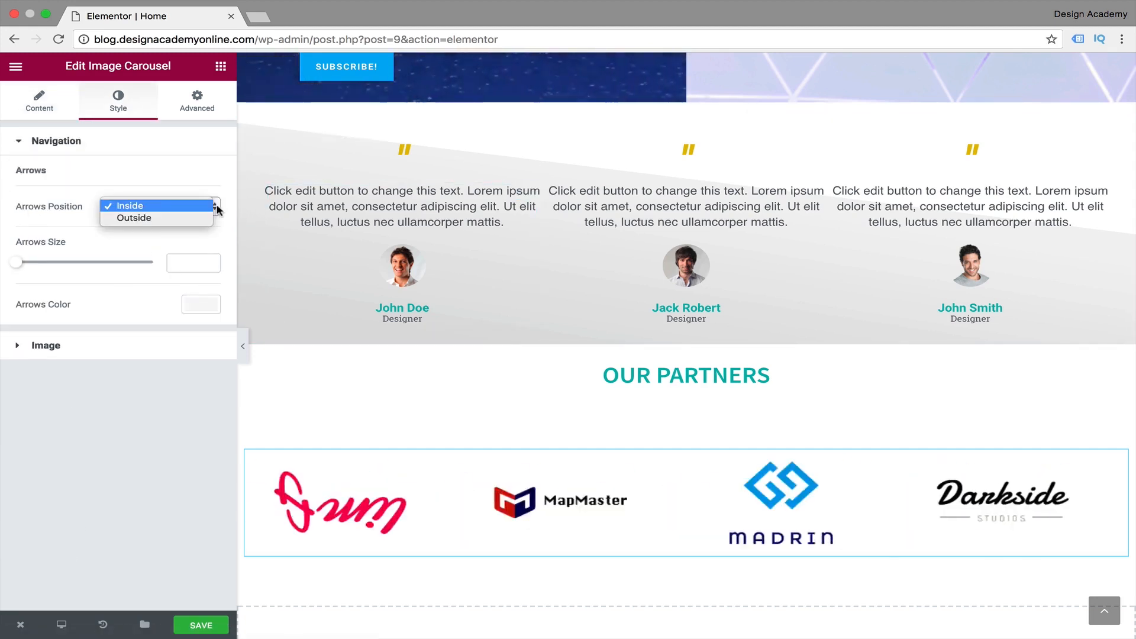
{"action": "left_click", "coordinate": [224, 188]}
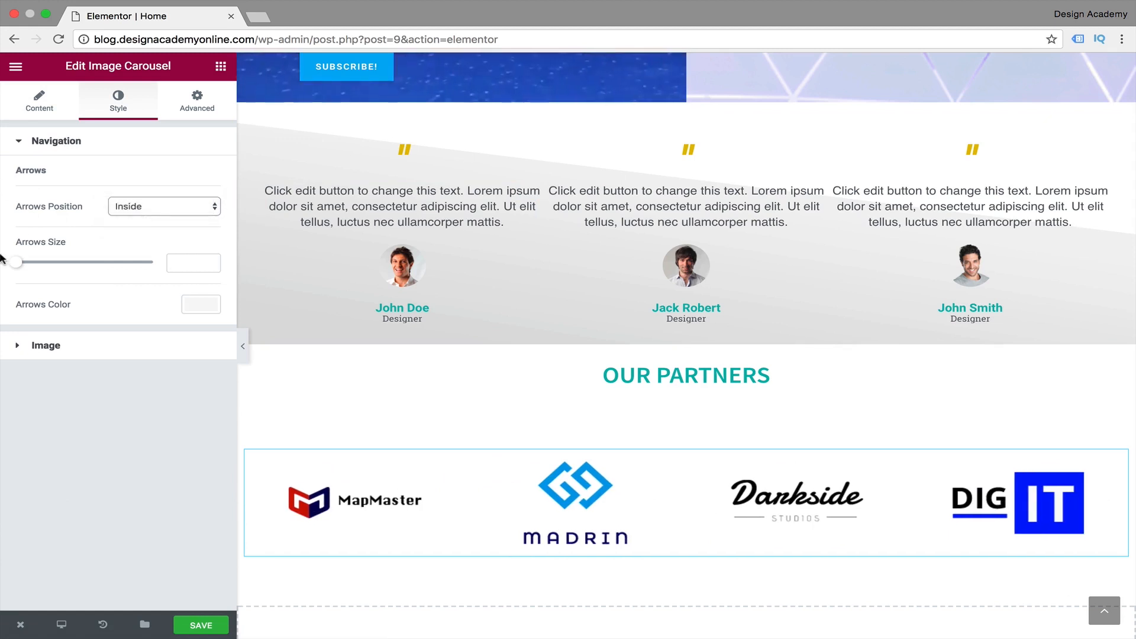
{"action": "left_click", "coordinate": [204, 306]}
{"action": "left_click", "coordinate": [123, 471]}
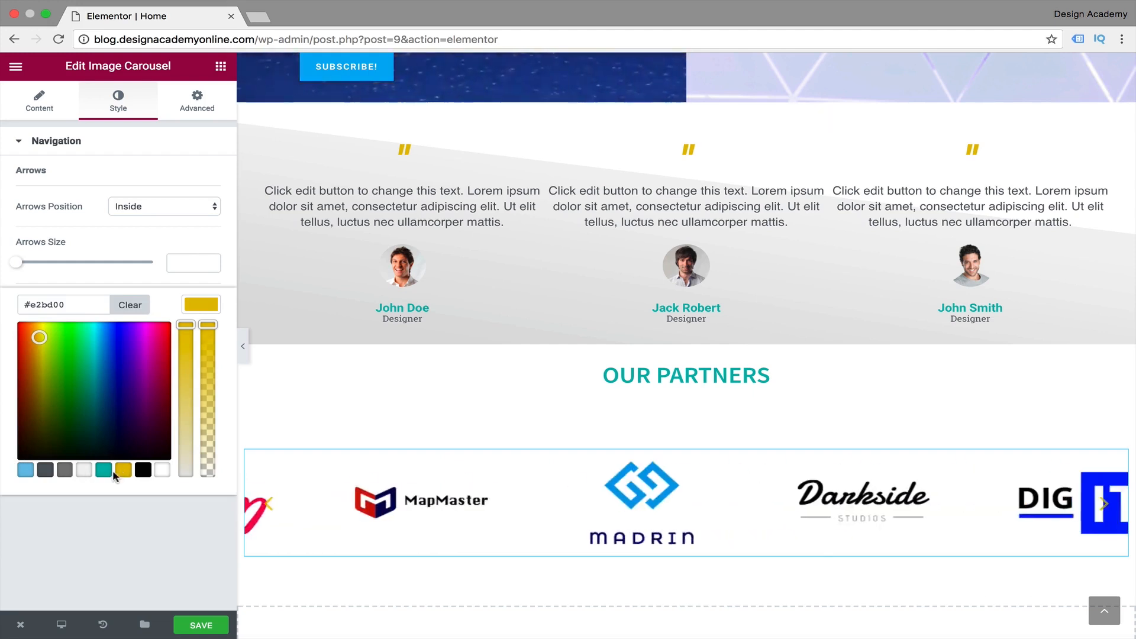
{"action": "left_click", "coordinate": [104, 471]}
{"action": "left_click", "coordinate": [114, 486]}
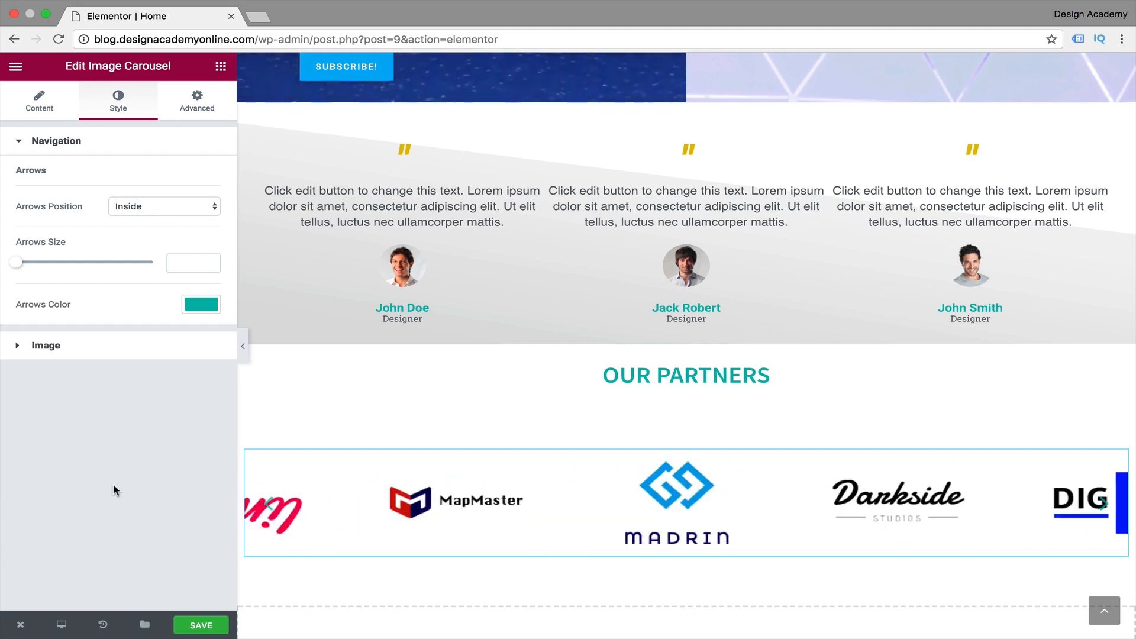
{"action": "left_click", "coordinate": [16, 346]}
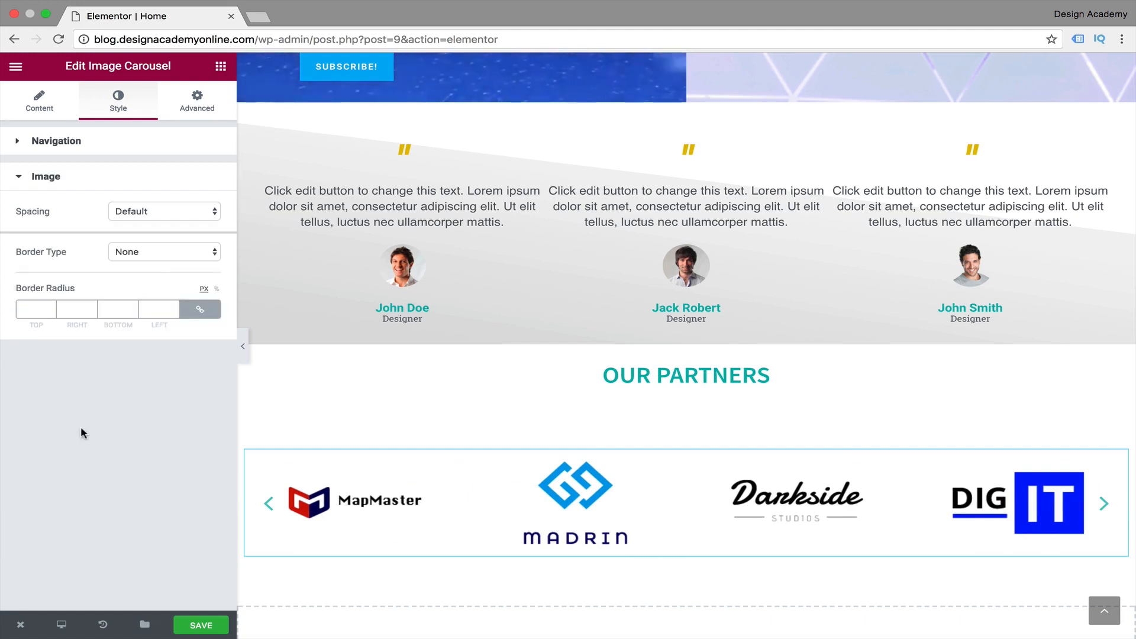
{"action": "left_click", "coordinate": [41, 176]}
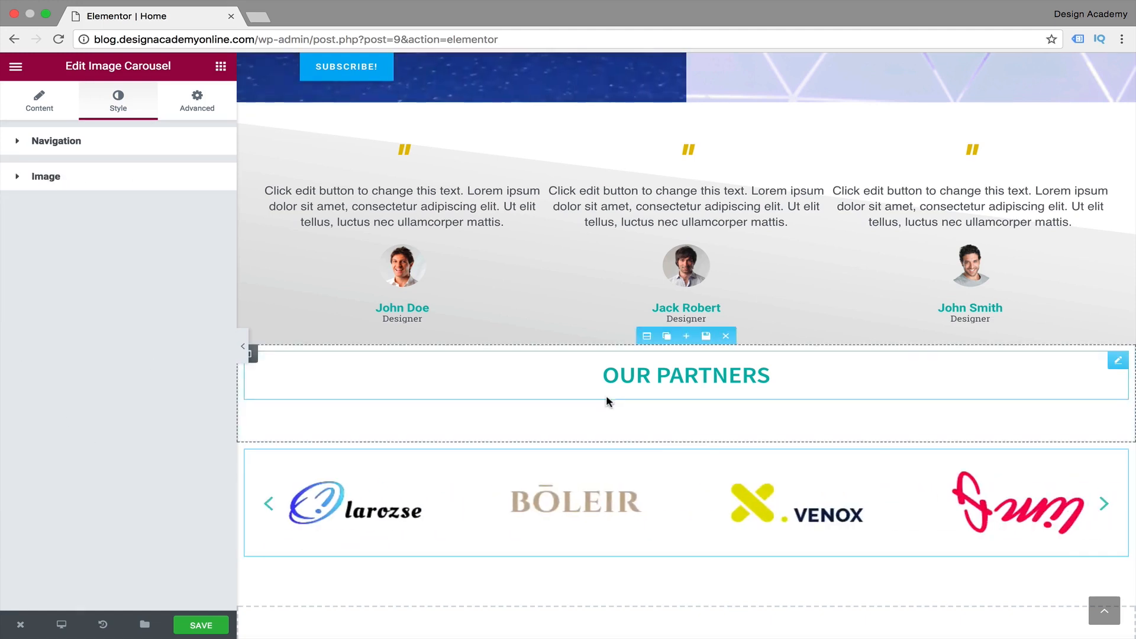
Stretch the logo carousel's section, set its Content Width to Full Width, and preview the page without the editing panel.
{"action": "left_click", "coordinate": [647, 433]}
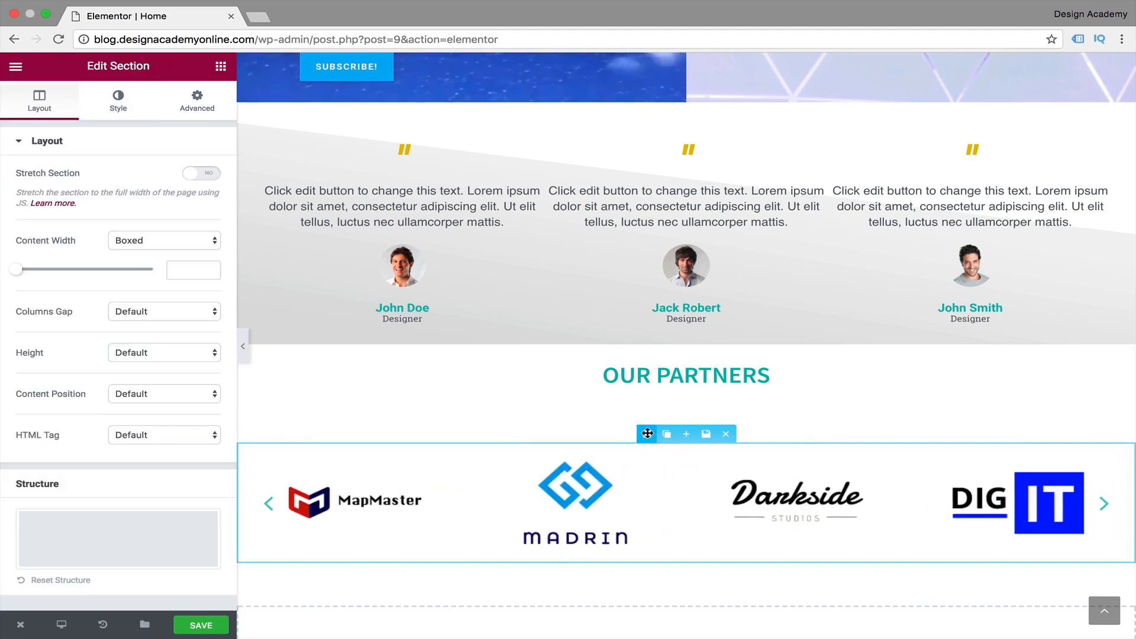
{"action": "left_click", "coordinate": [194, 175]}
{"action": "left_click", "coordinate": [212, 240]}
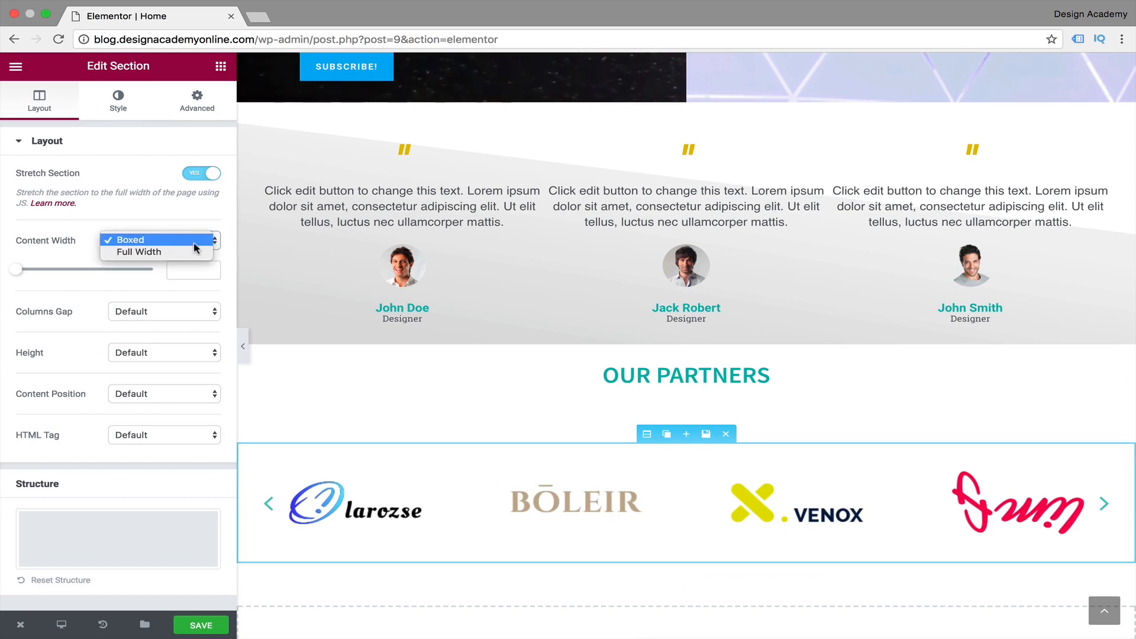
{"action": "left_click", "coordinate": [183, 249]}
{"action": "left_click", "coordinate": [244, 345]}
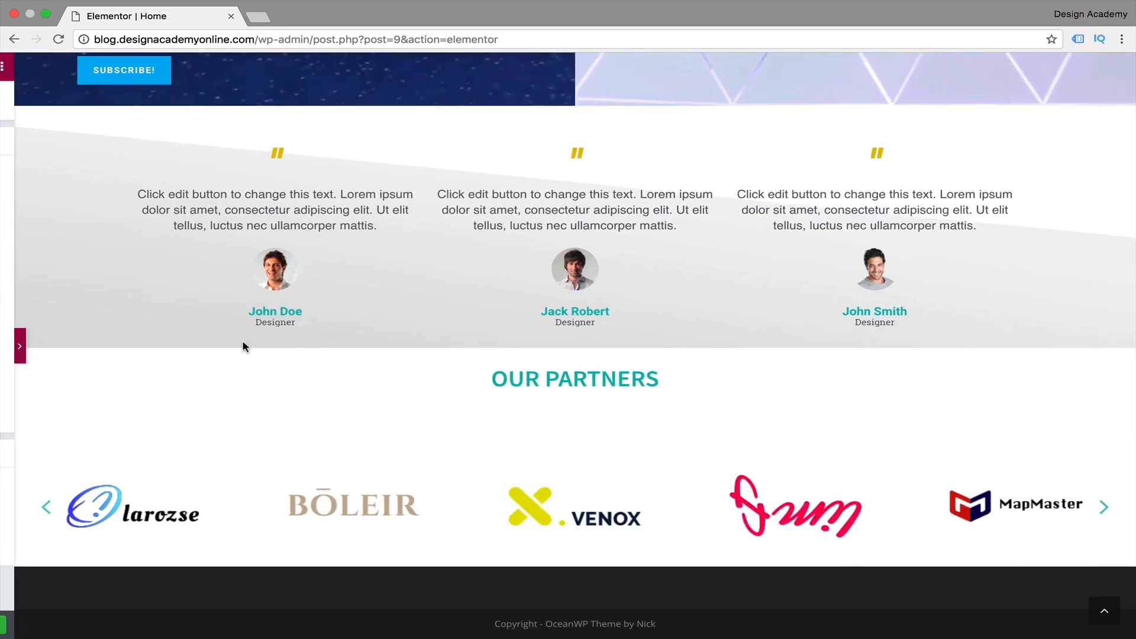
{"action": "left_click", "coordinate": [7, 344]}
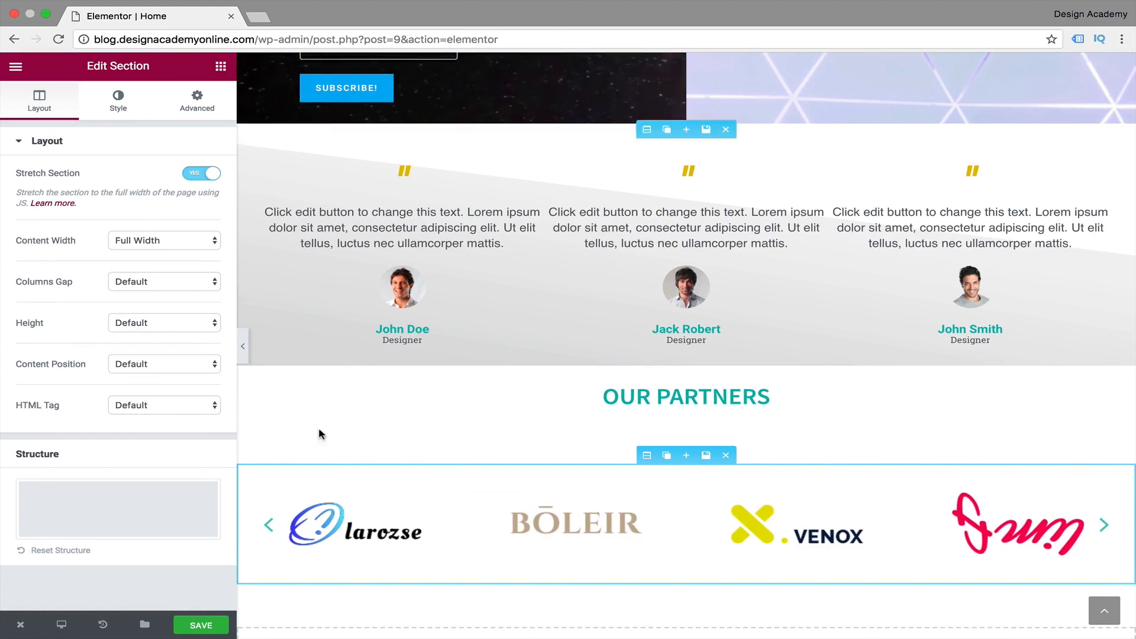
Set the logo carousel's Slides to Show to 3.
{"action": "left_click", "coordinate": [350, 514]}
{"action": "scroll", "coordinate": [40, 427], "scroll_direction": "down", "scroll_amount": 1}
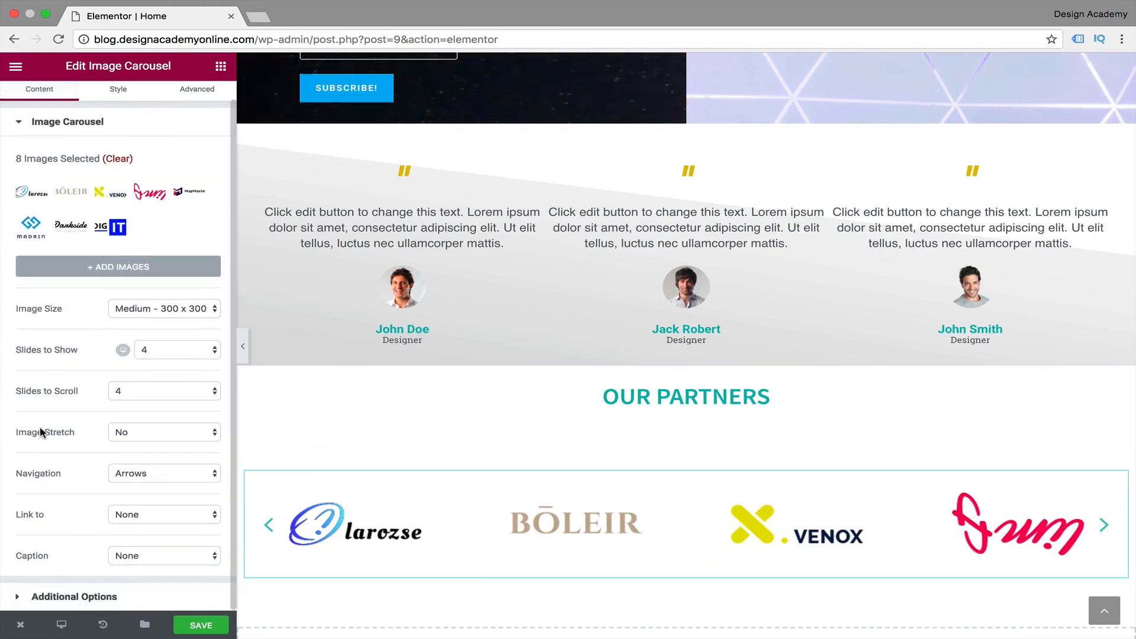
{"action": "left_click", "coordinate": [214, 349]}
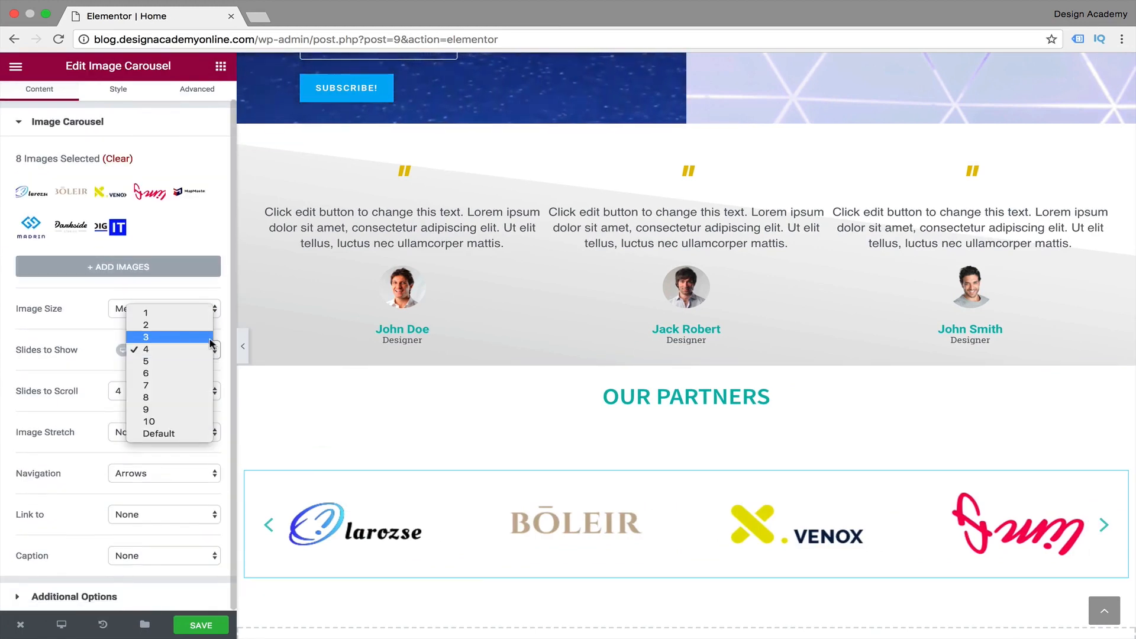
{"action": "left_click", "coordinate": [210, 336]}
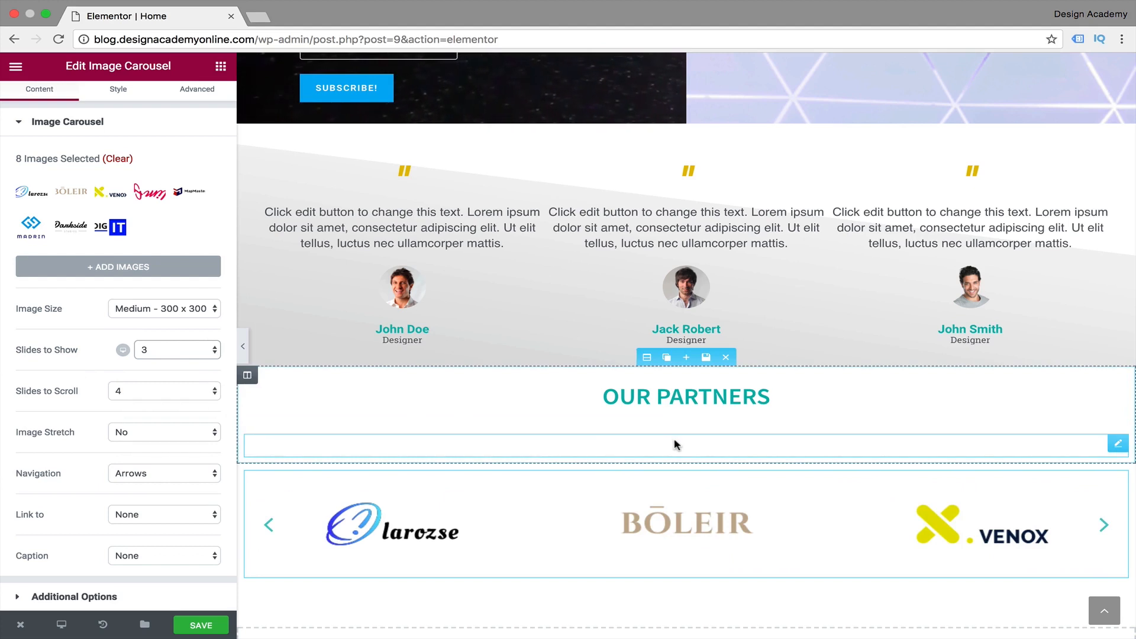
Delete the divider between the Our Partners heading and the logo carousel, and preview the page.
{"action": "left_click", "coordinate": [763, 439]}
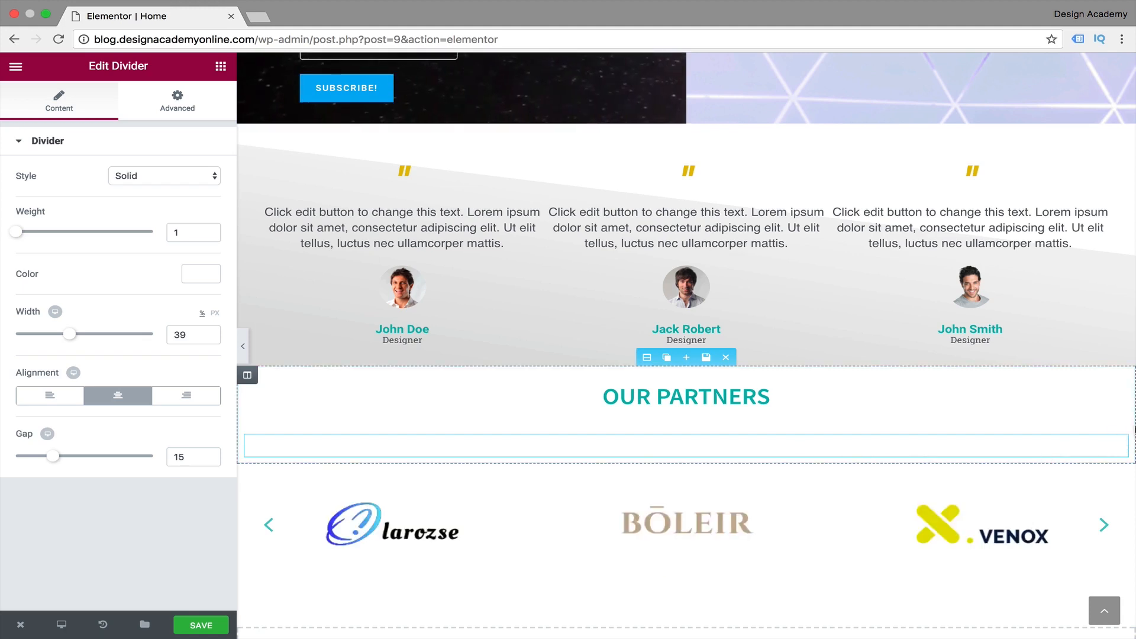
{"action": "left_click", "coordinate": [1076, 446]}
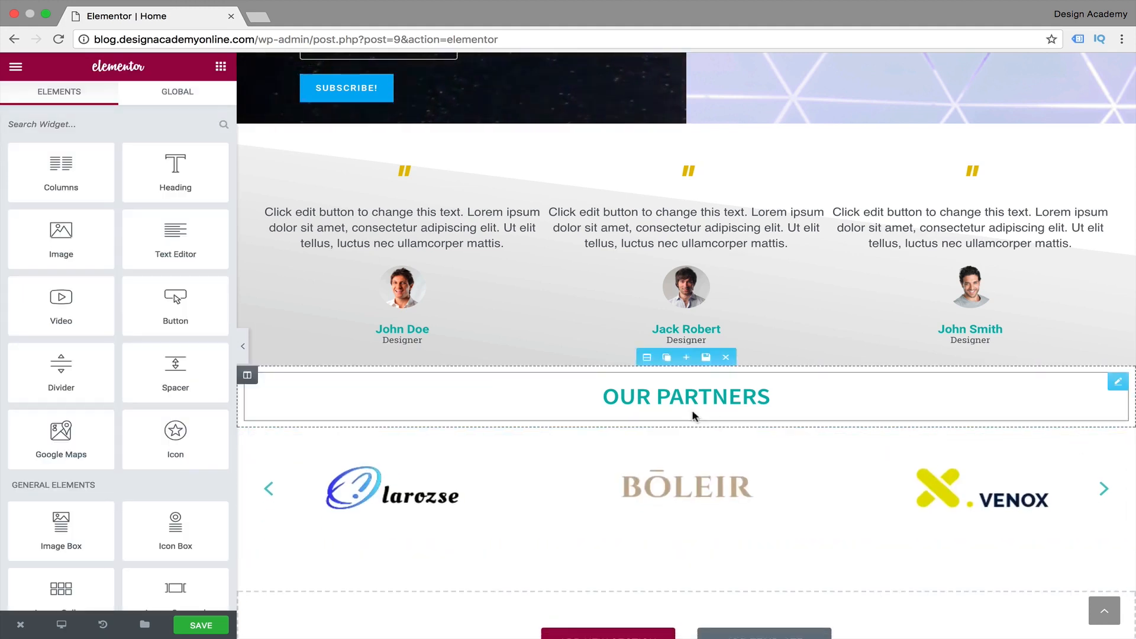
{"action": "scroll", "coordinate": [651, 378], "scroll_direction": "down", "scroll_amount": 2}
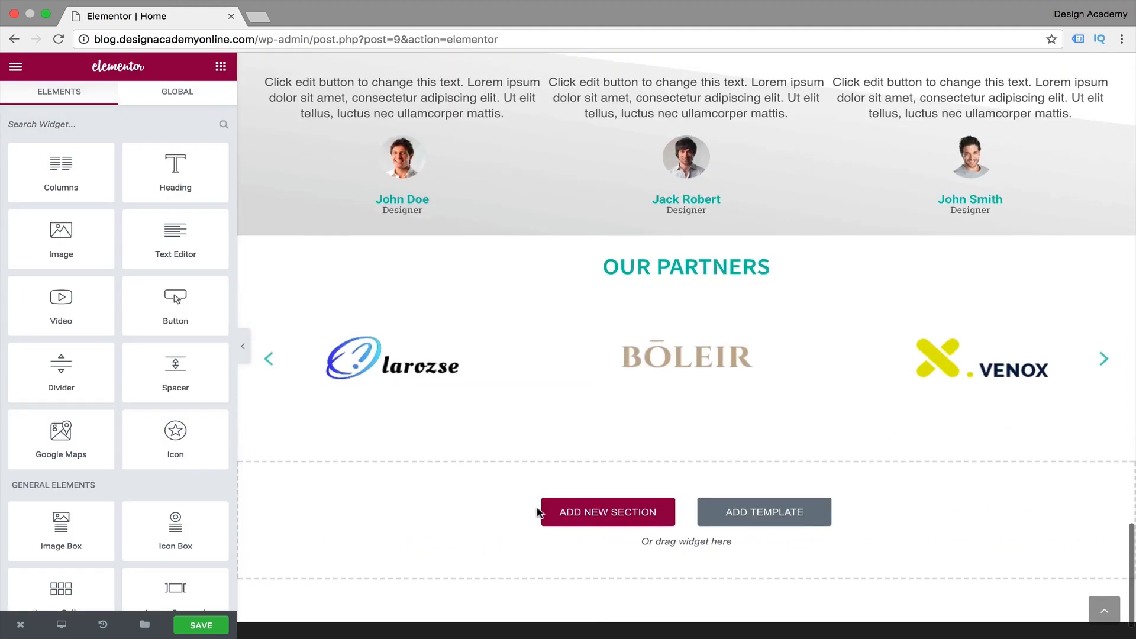
{"action": "left_click", "coordinate": [239, 347]}
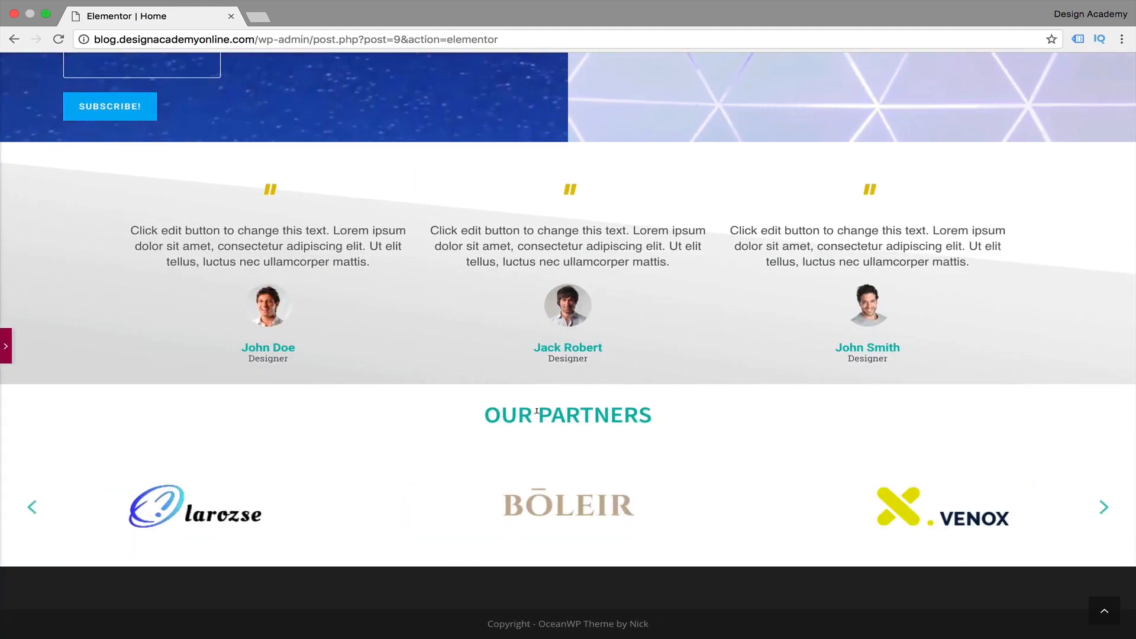
{"action": "left_click", "coordinate": [6, 354]}
Change the partners heading's title to "Amazing Partners" and preview the page.
{"action": "left_click", "coordinate": [750, 436]}
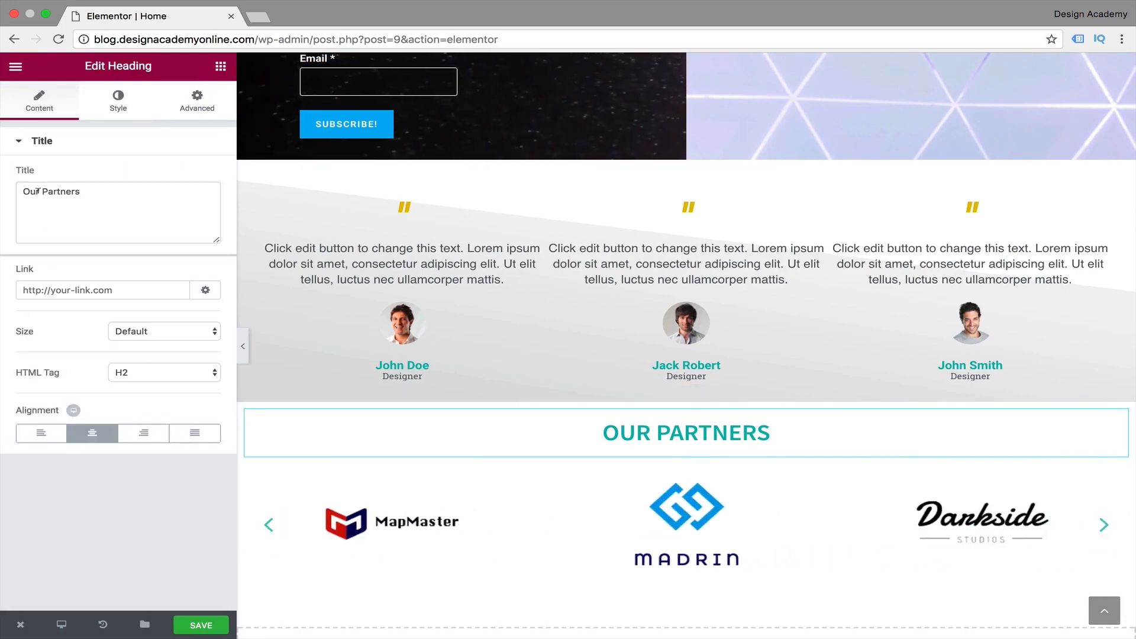
{"action": "left_click", "coordinate": [42, 191]}
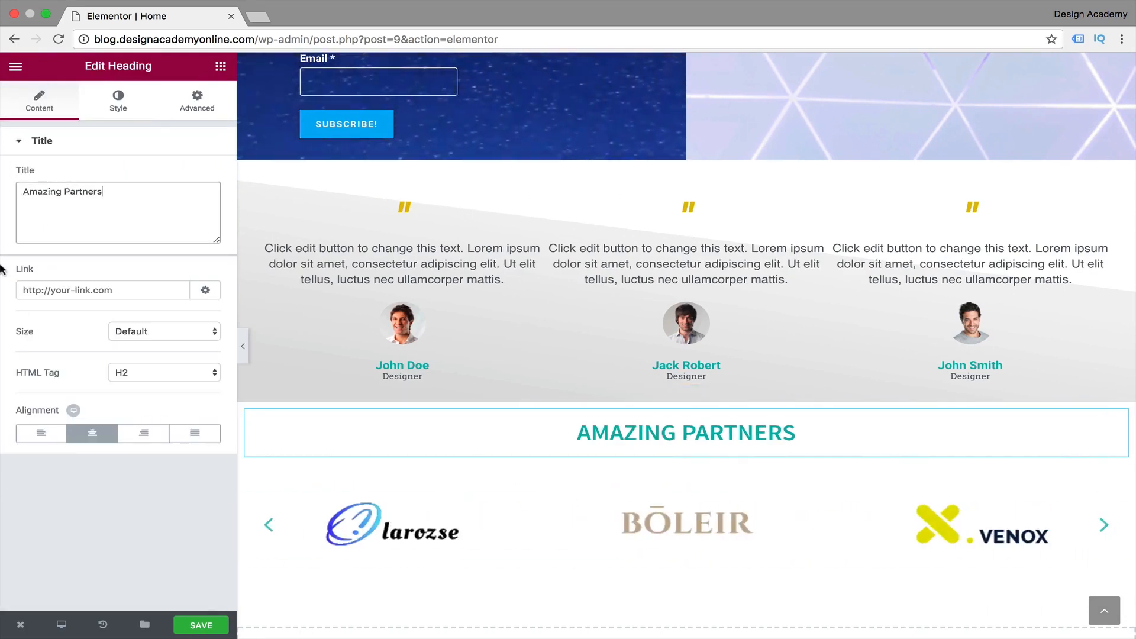
{"action": "left_click", "coordinate": [237, 344]}
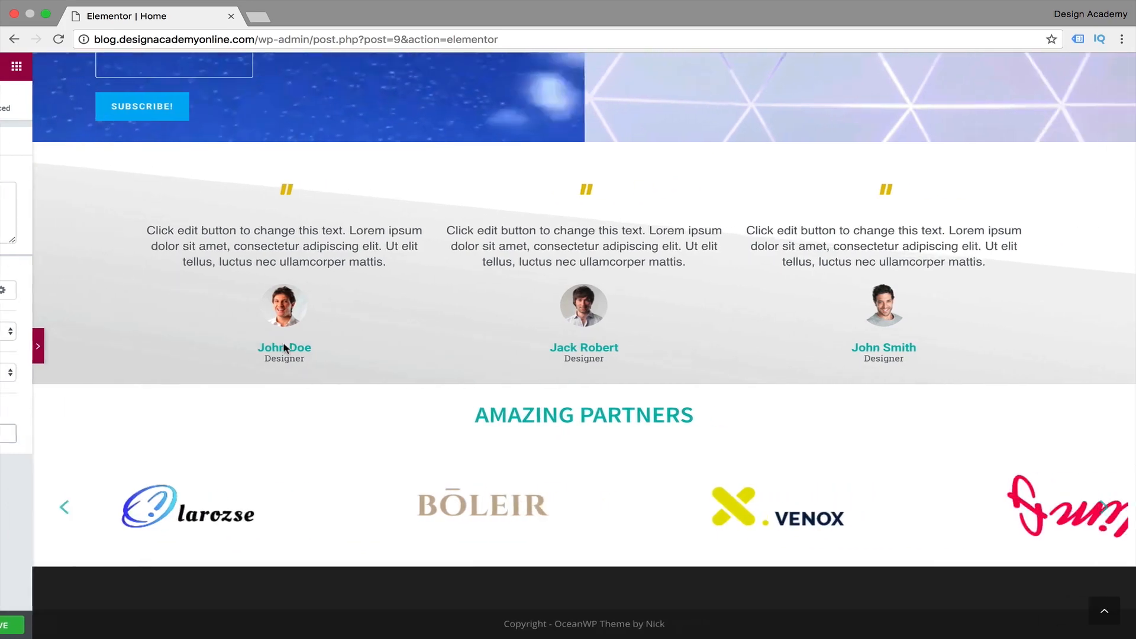
{"action": "left_click", "coordinate": [10, 345]}
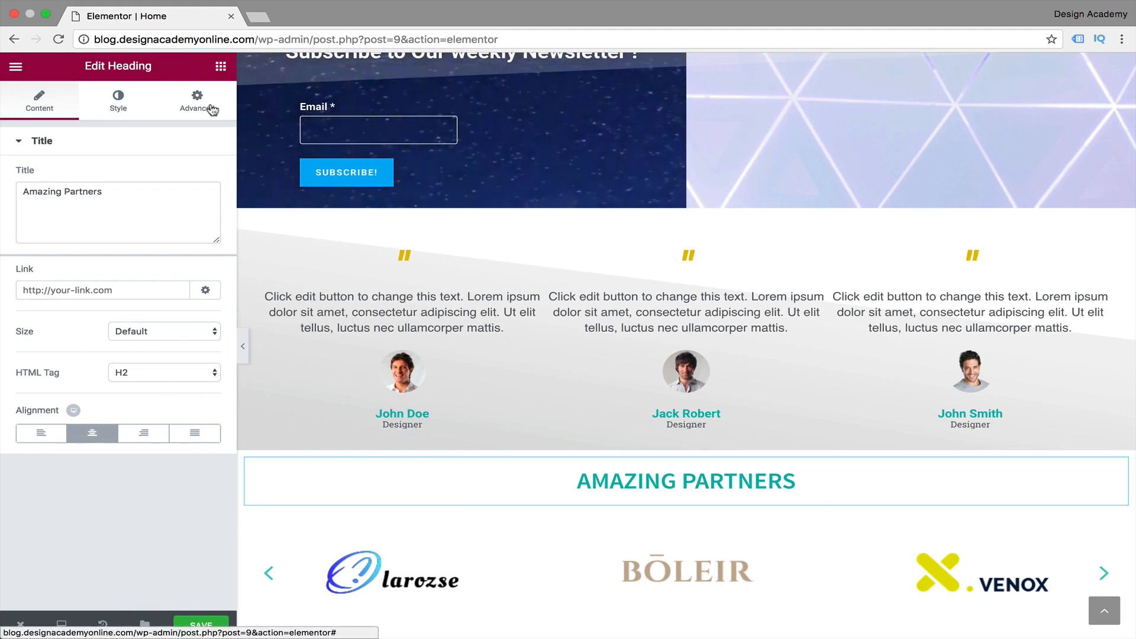
Set the logo carousel section's Content Width back to Boxed and preview the page.
{"action": "left_click", "coordinate": [520, 537]}
{"action": "left_click", "coordinate": [653, 506]}
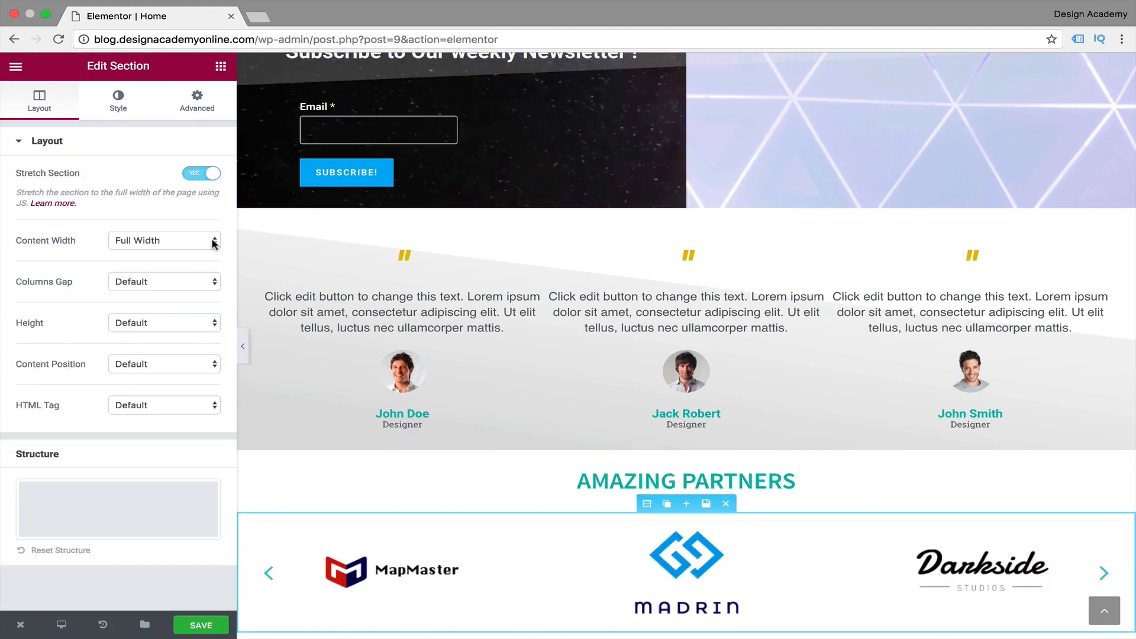
{"action": "left_click", "coordinate": [242, 346]}
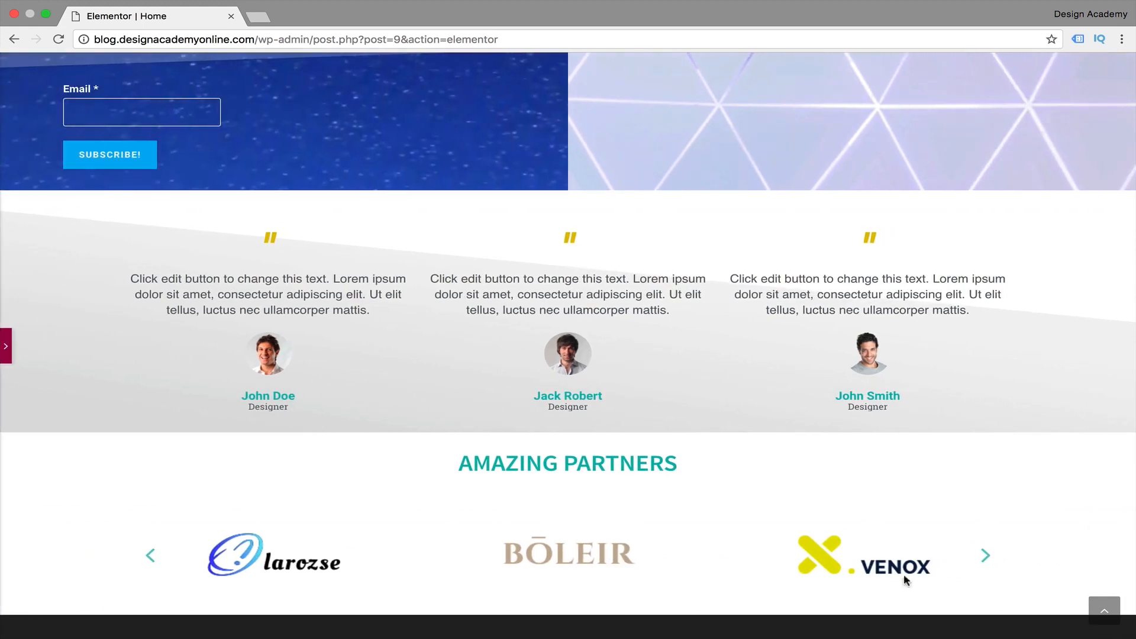